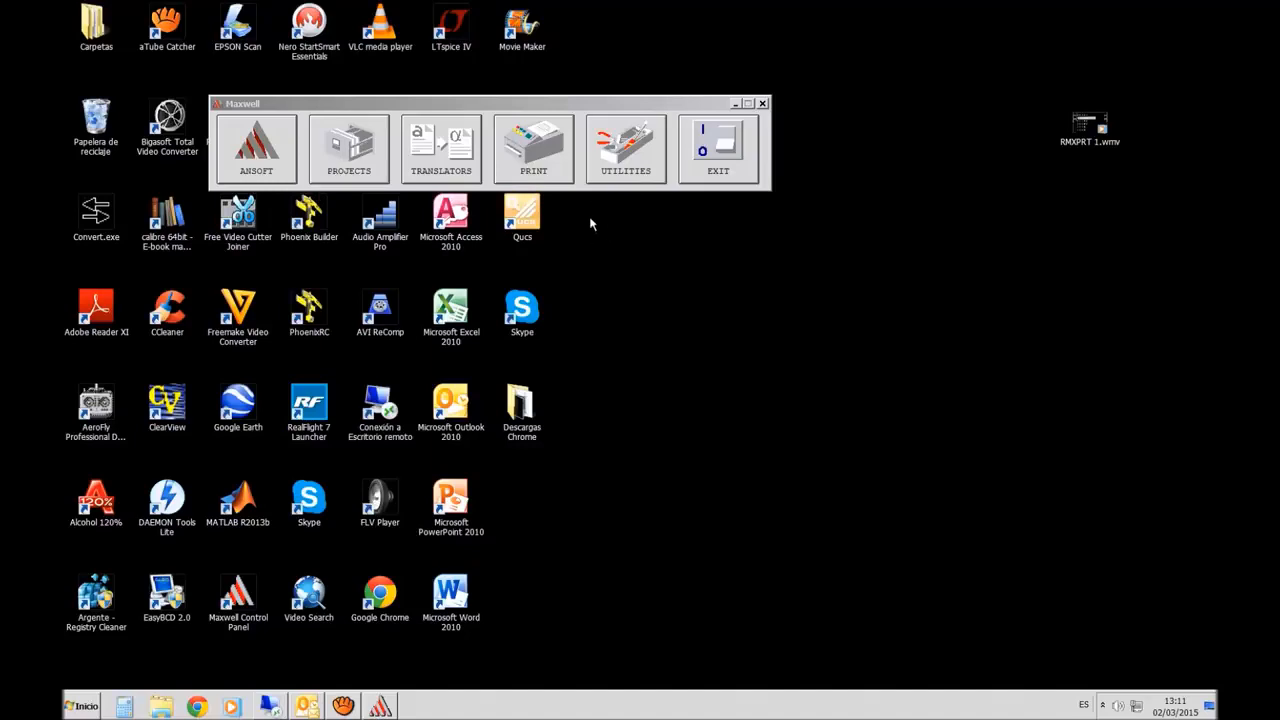
Open the Material Manager from the Maxwell utilities and move its window clear of the main launcher
left_click(624, 178)
left_click_drag(401, 12, 609, 230)
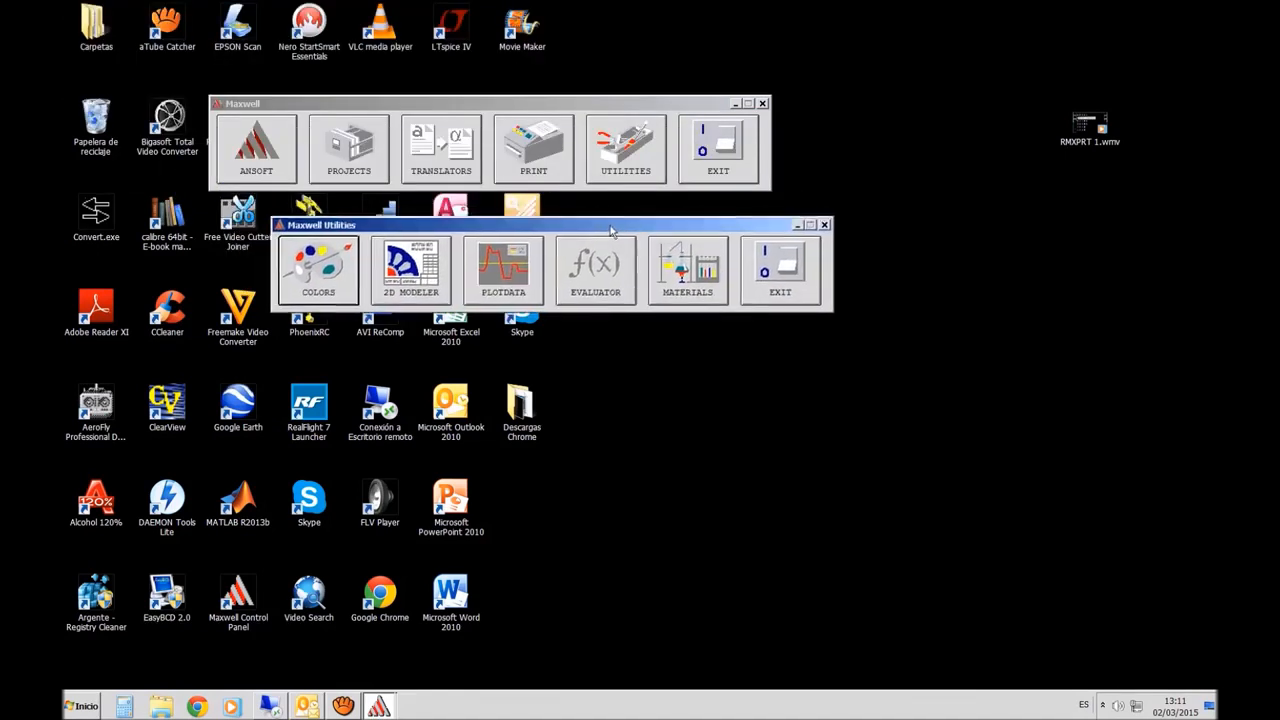
left_click(683, 291)
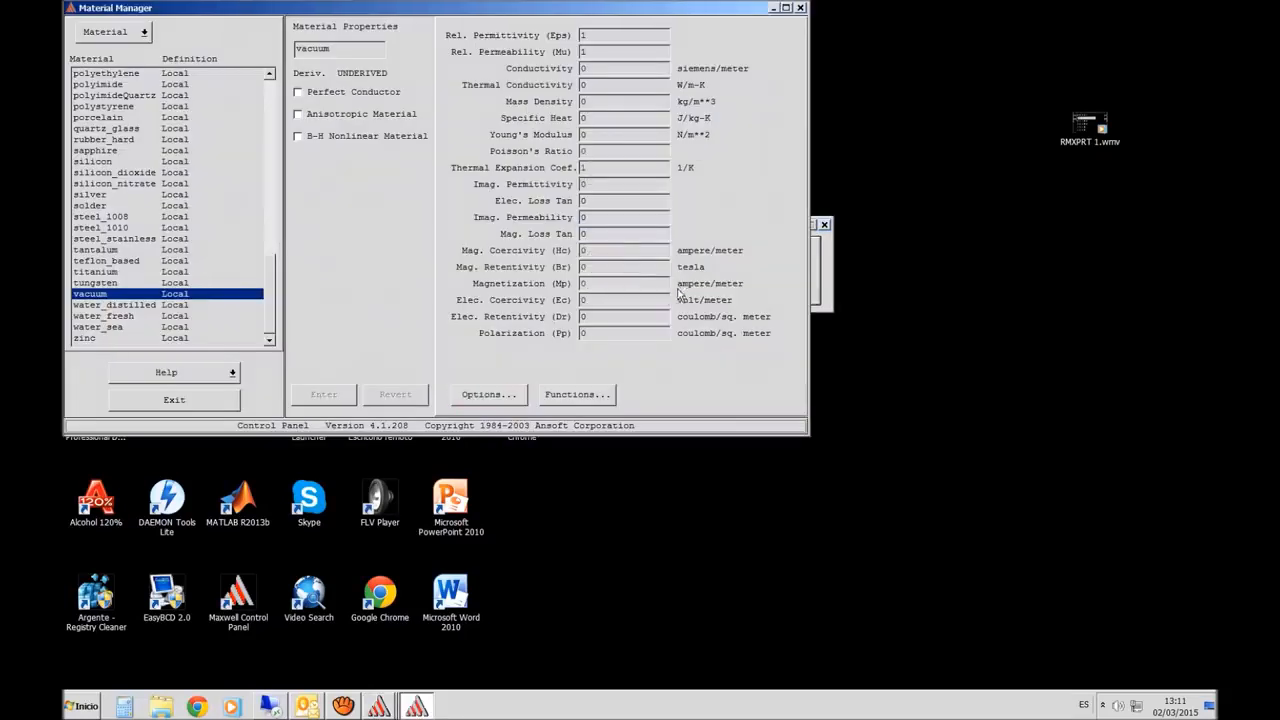
left_click_drag(531, 7, 697, 105)
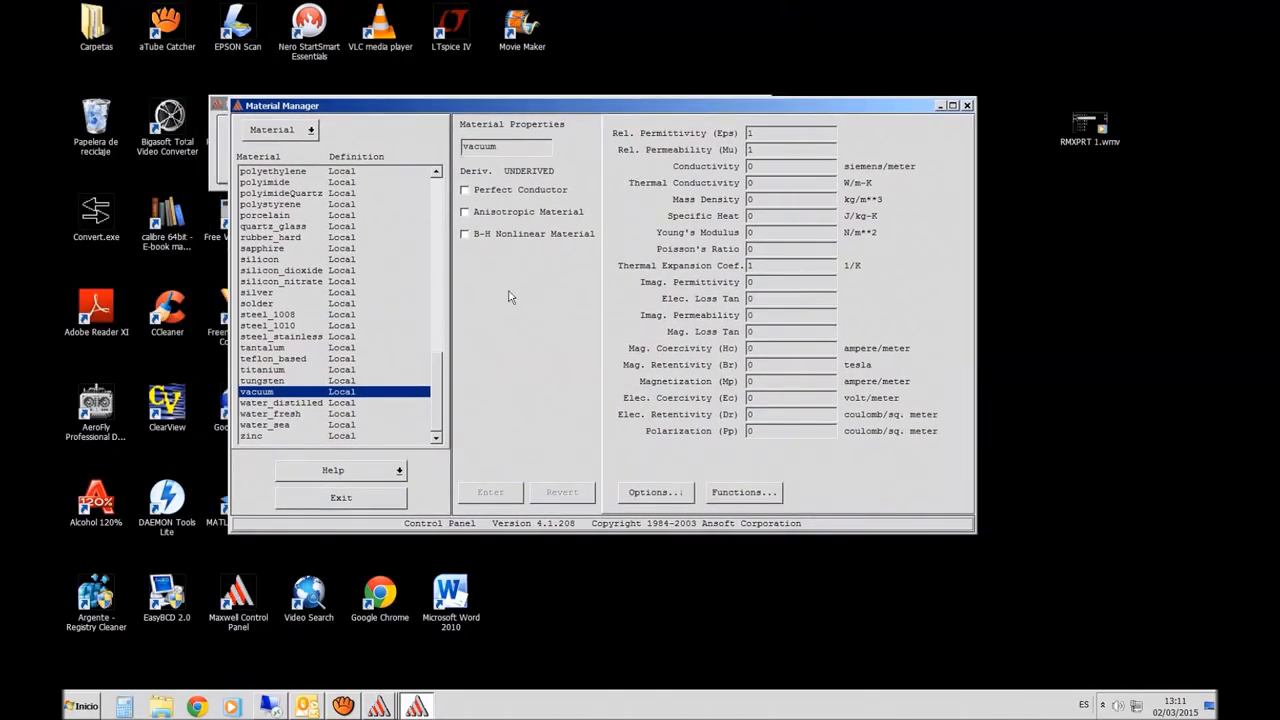
left_click_drag(617, 107, 628, 152)
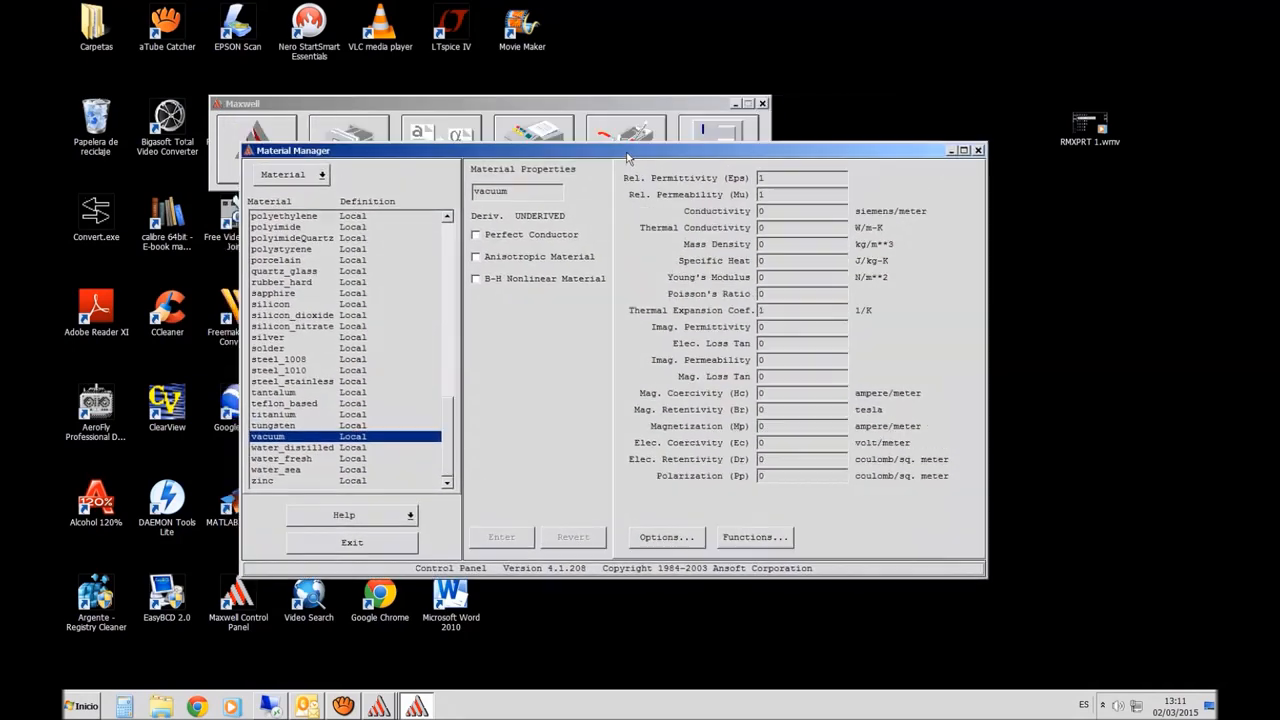
Browse the material list from its beginning and examine the properties of silicon_dioxide, solder, polyethylene, porcelain and silicon
left_click_drag(448, 417, 451, 245)
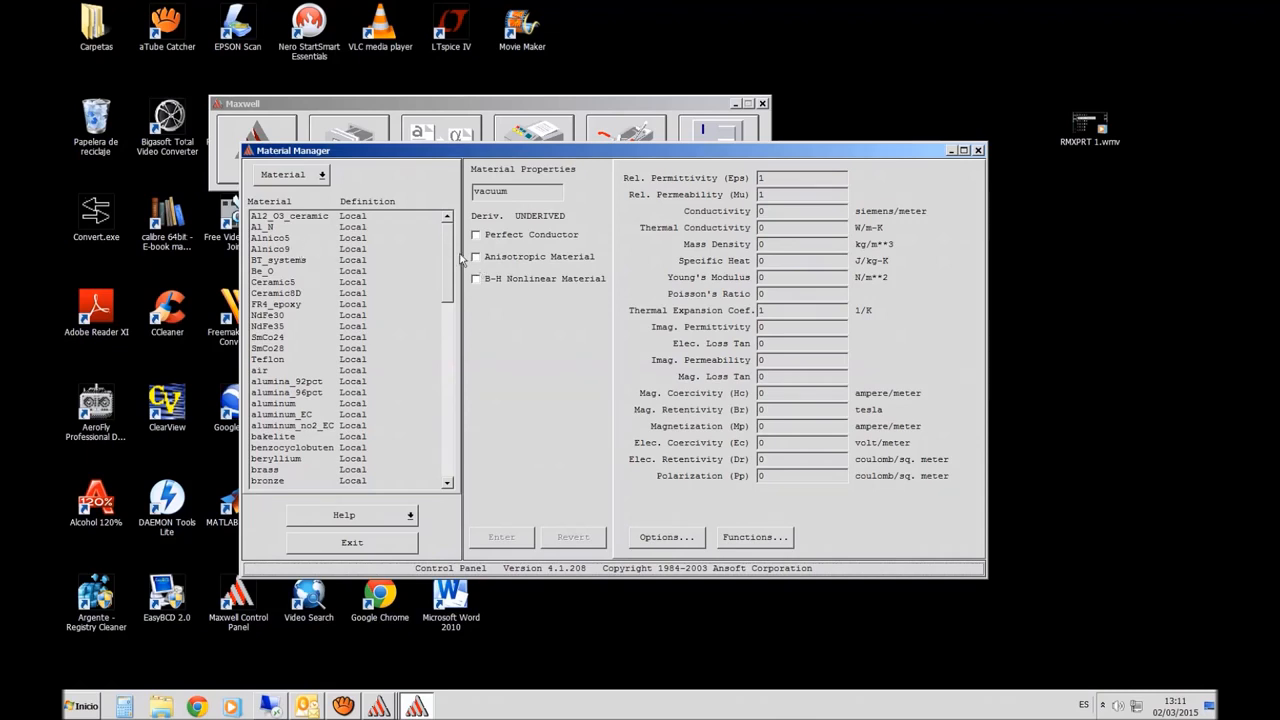
left_click_drag(447, 262, 448, 345)
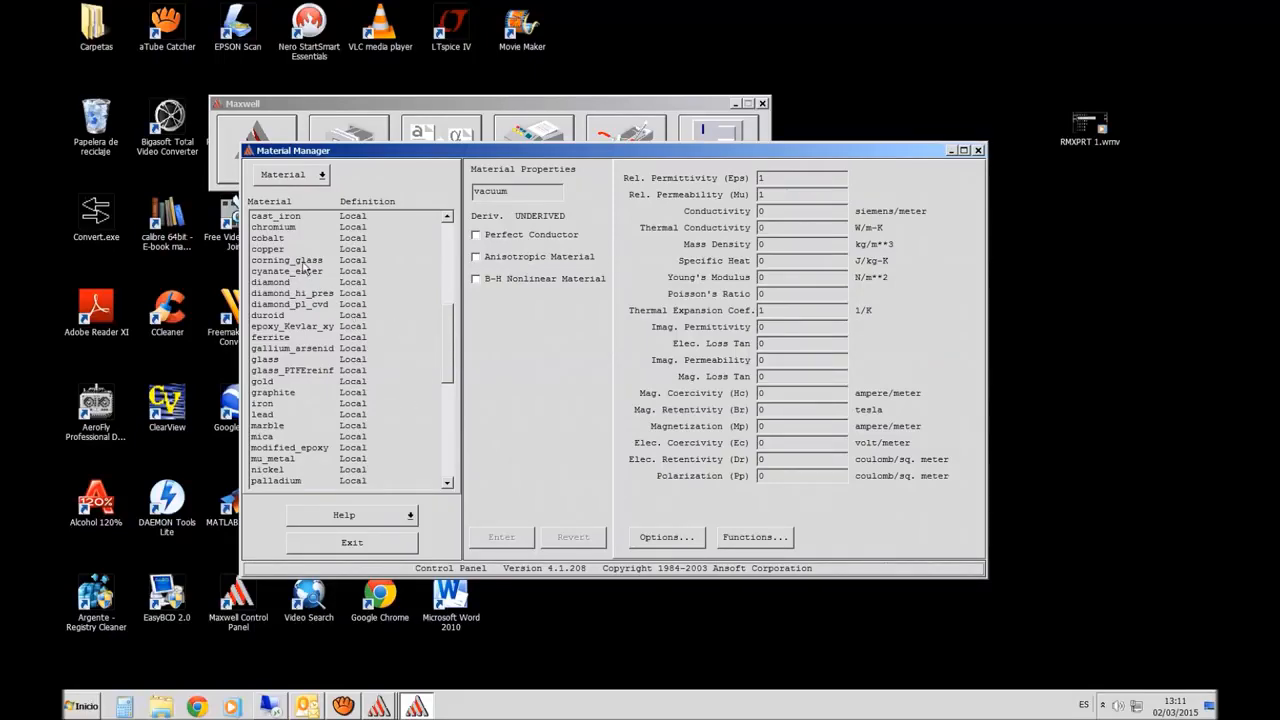
left_click_drag(449, 350, 450, 400)
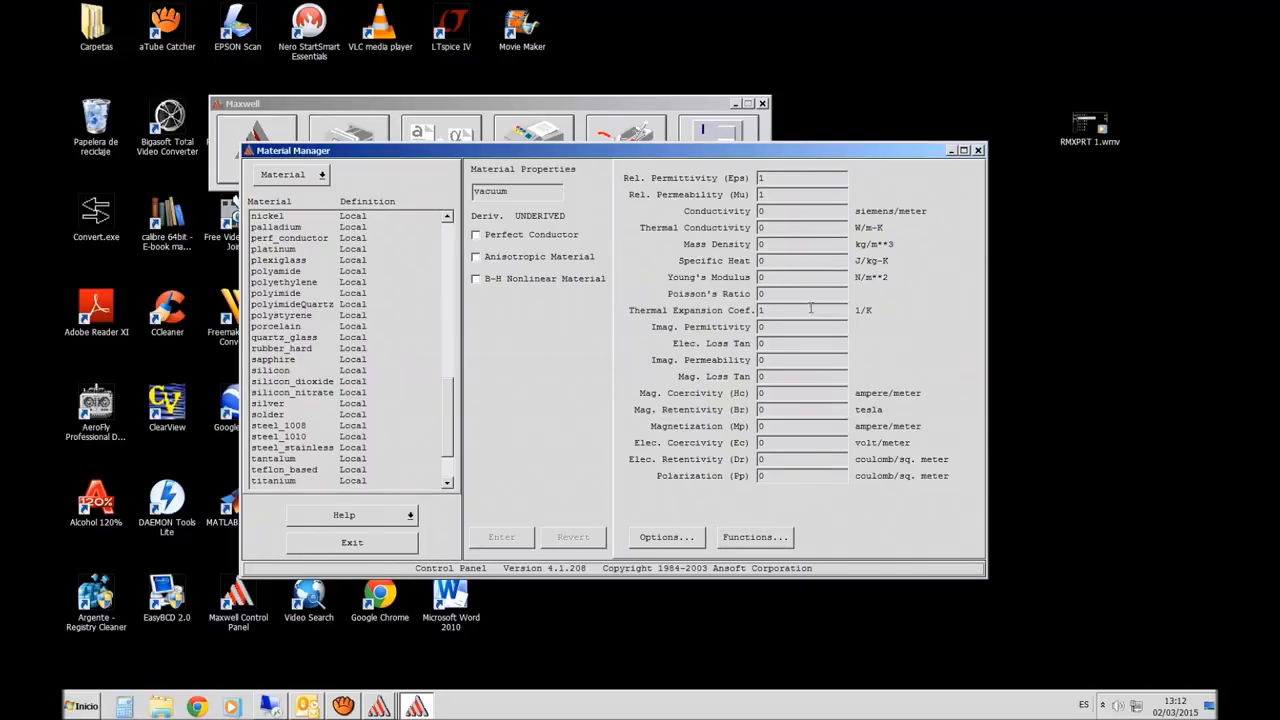
left_click(359, 384)
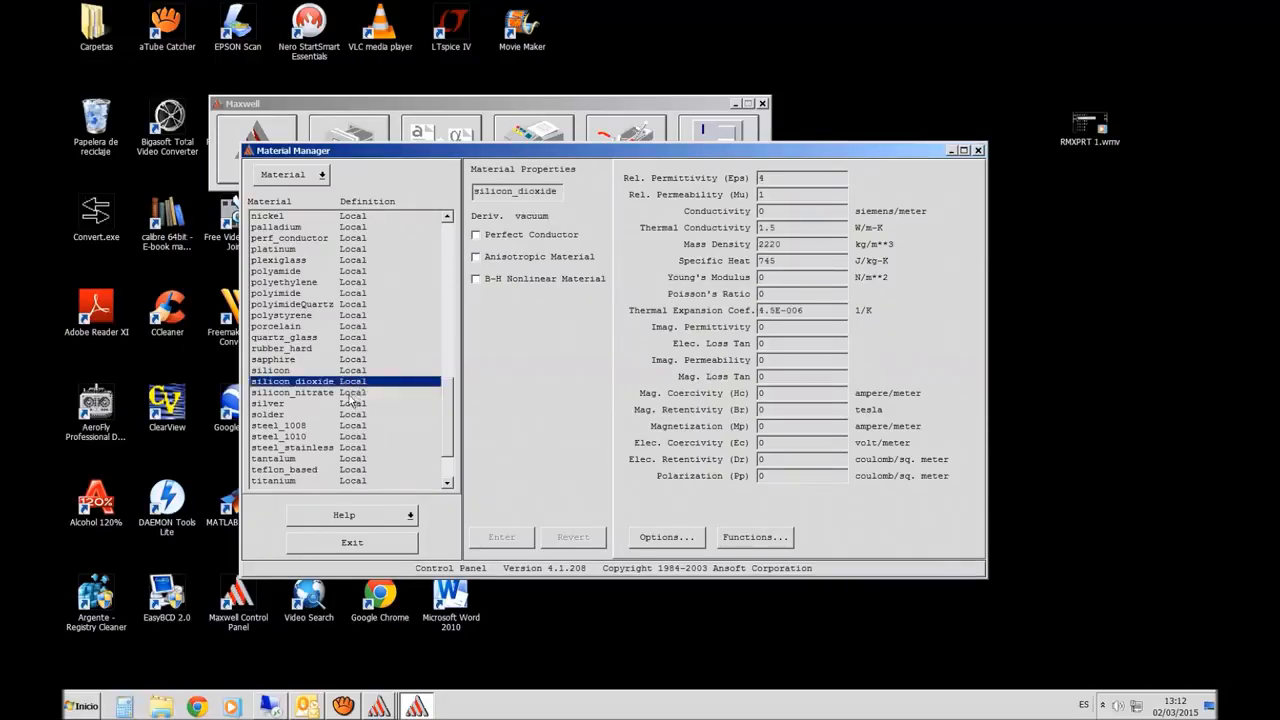
left_click(352, 393)
left_click(355, 404)
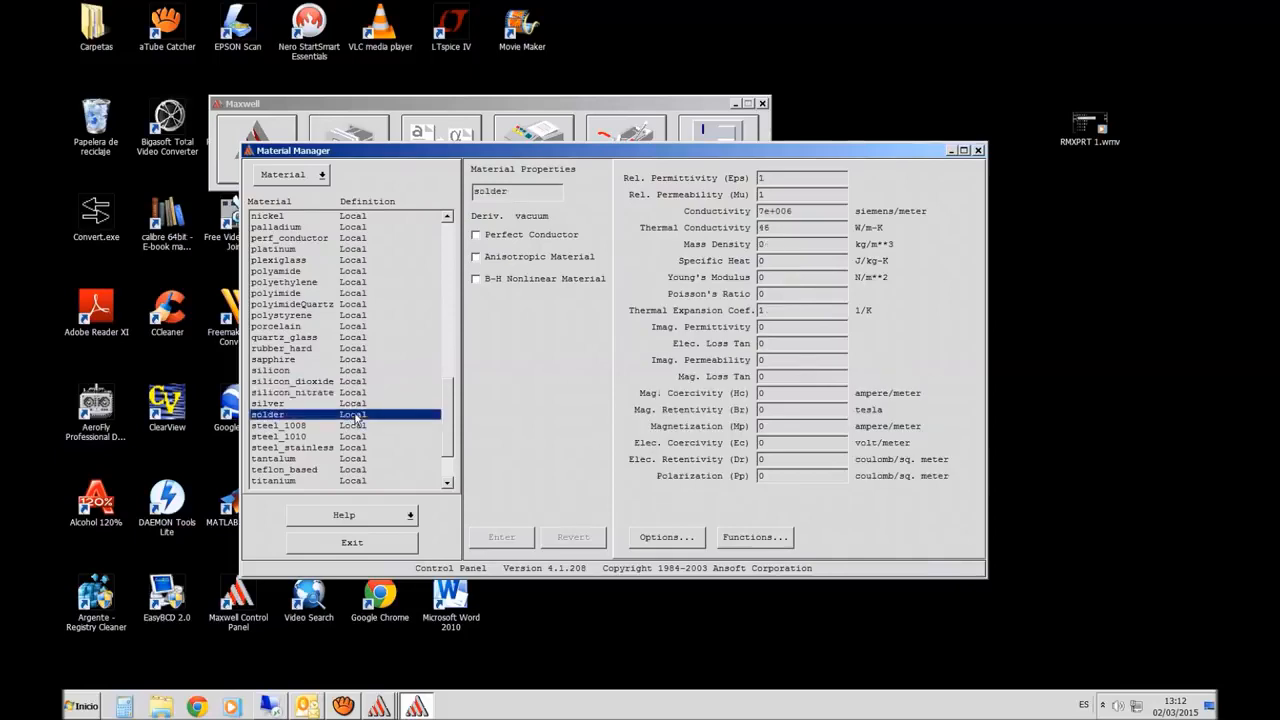
left_click(345, 305)
left_click(312, 283)
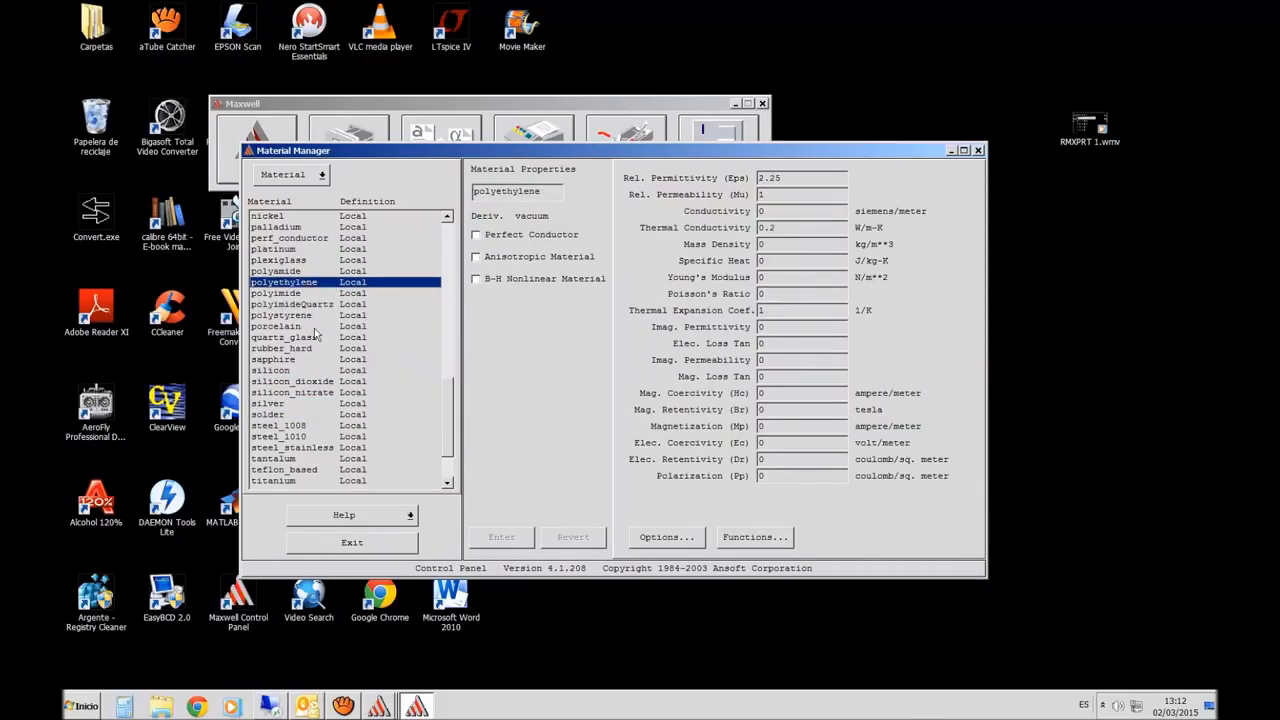
left_click(314, 328)
left_click(295, 370)
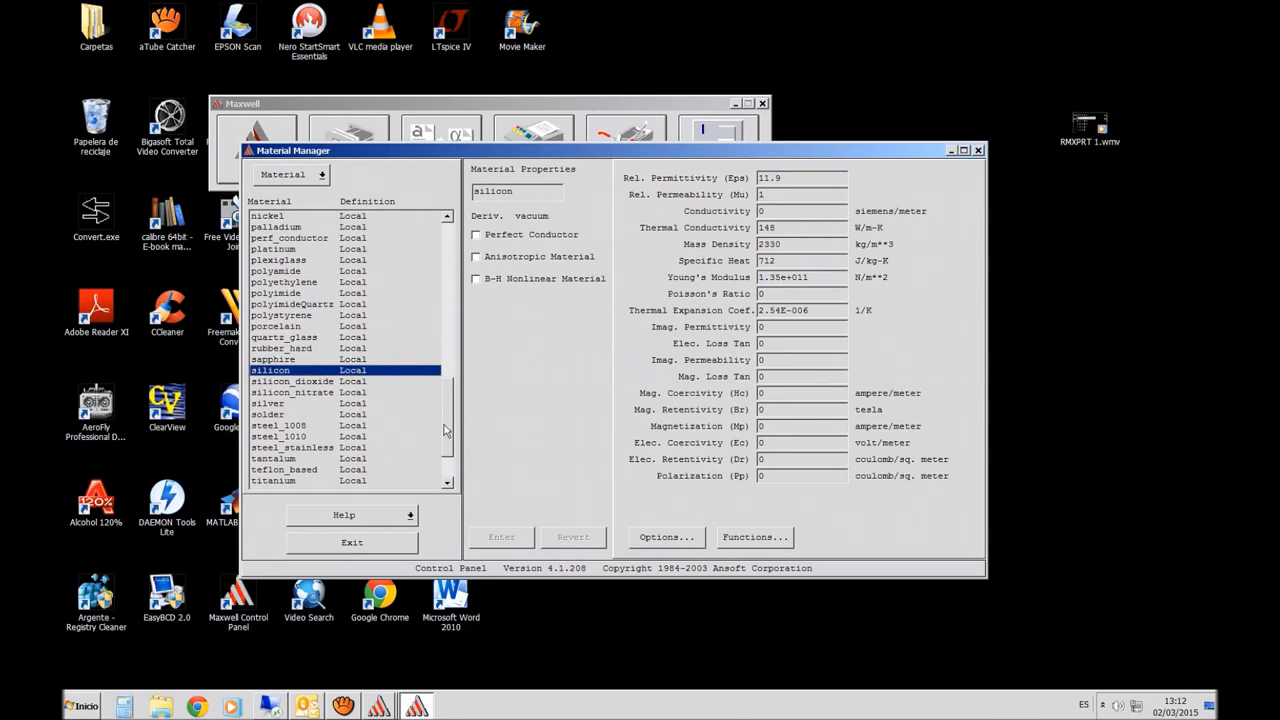
Examine the properties of the materials near the end of the list, going up from water_distilled through the steels to silver
scroll(445, 430, "down", 2)
left_click(263, 448)
left_click(276, 413)
left_click(281, 382)
left_click(279, 370)
left_click(276, 359)
left_click(268, 348)
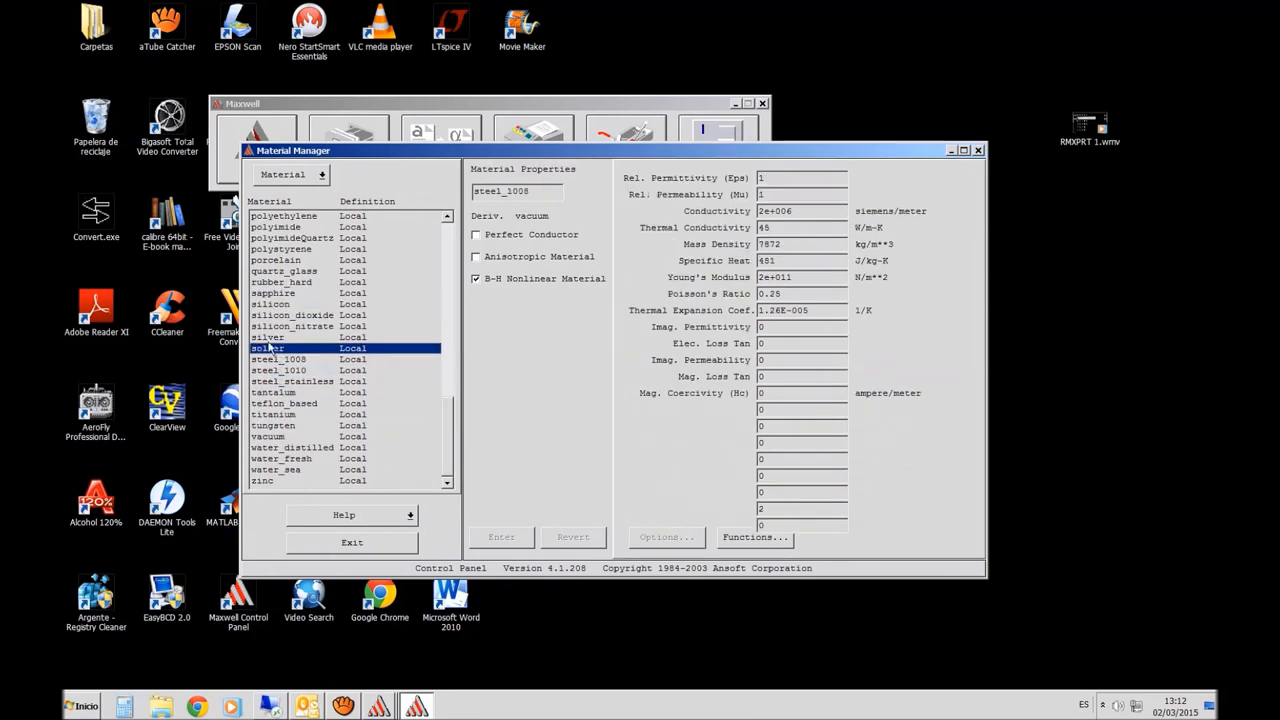
left_click(268, 338)
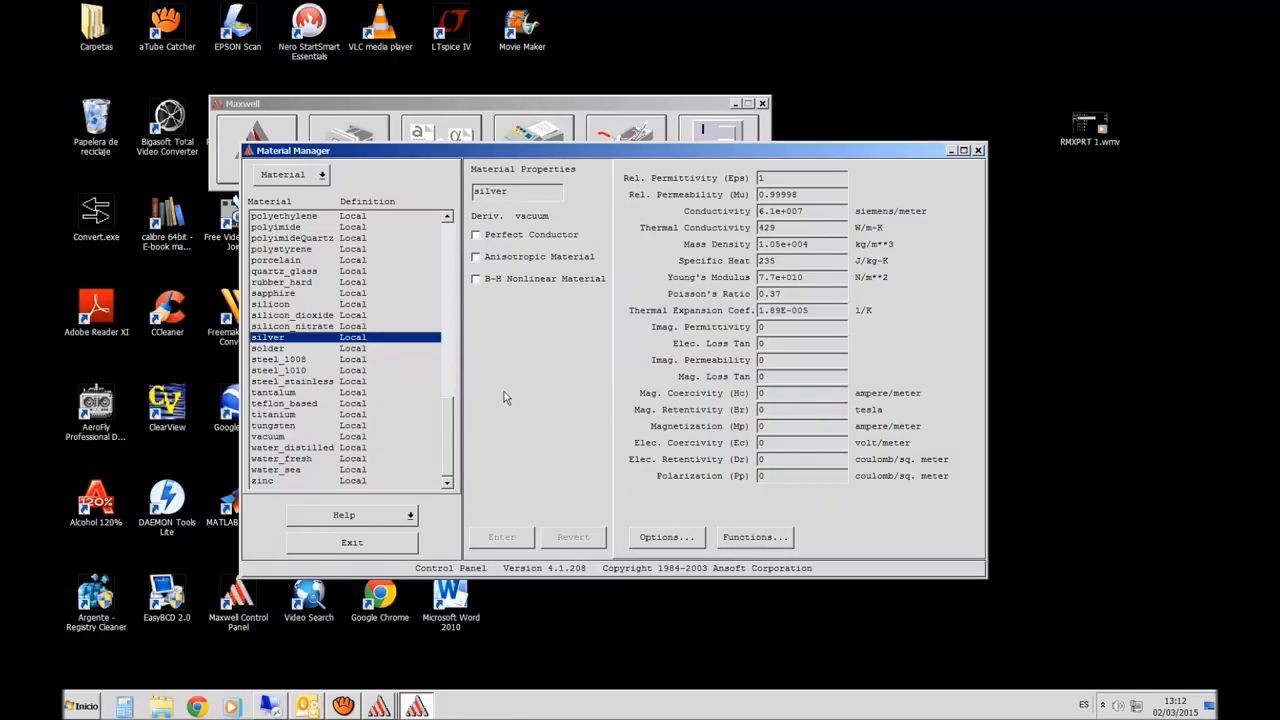
Compare the properties of solder, steel_1008, steel_1010, tantalum, titanium and silver in the material list
left_click(299, 349)
left_click(296, 360)
left_click(291, 394)
left_click(294, 405)
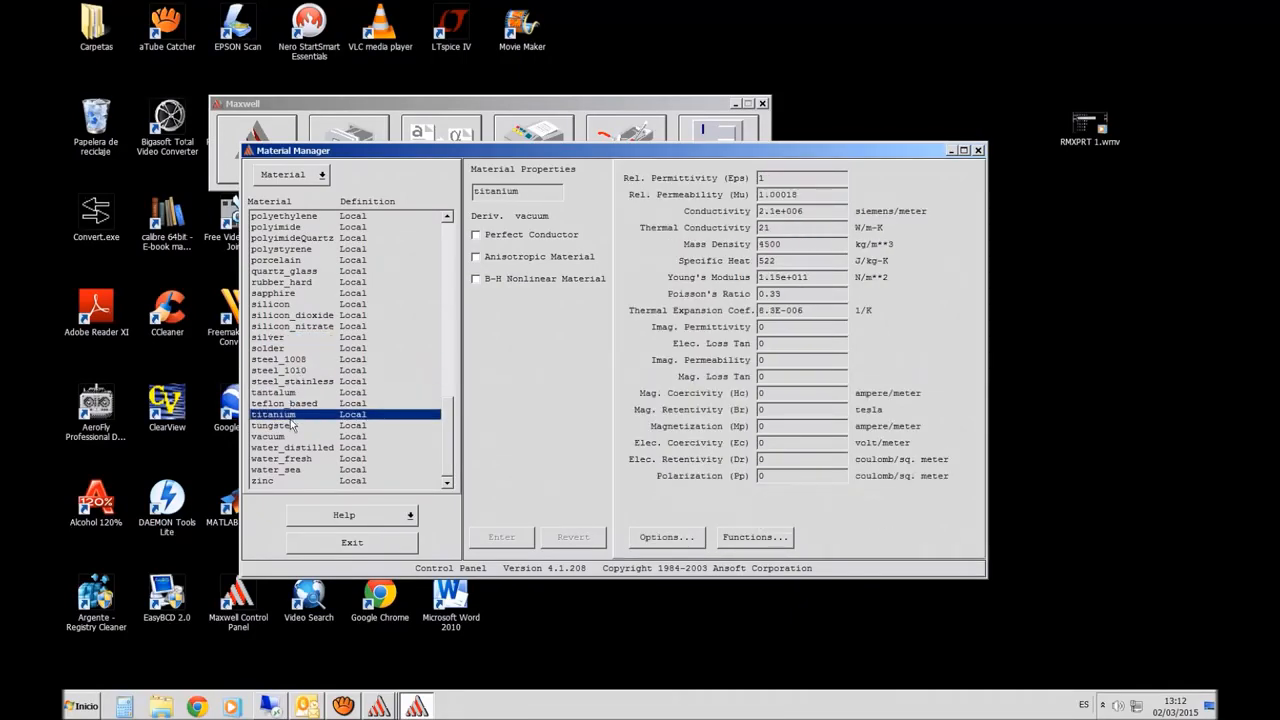
left_click(298, 372)
left_click(295, 338)
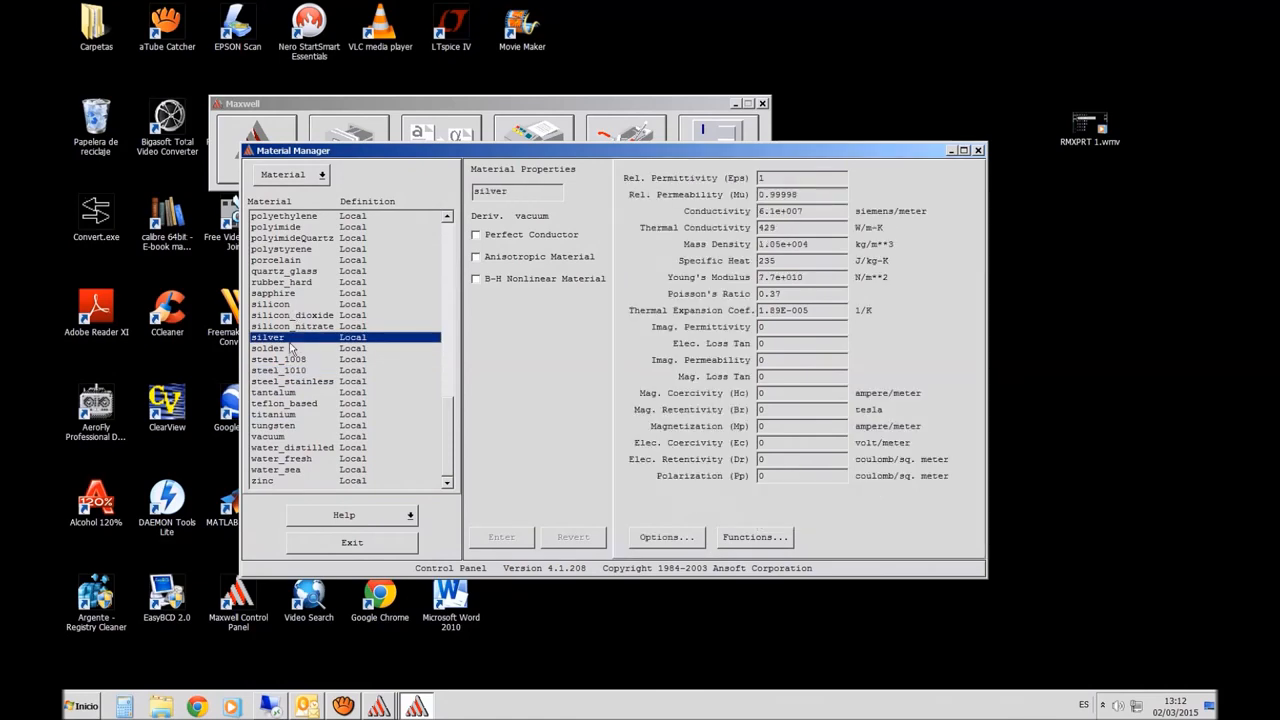
left_click(290, 348)
left_click(290, 371)
left_click(297, 392)
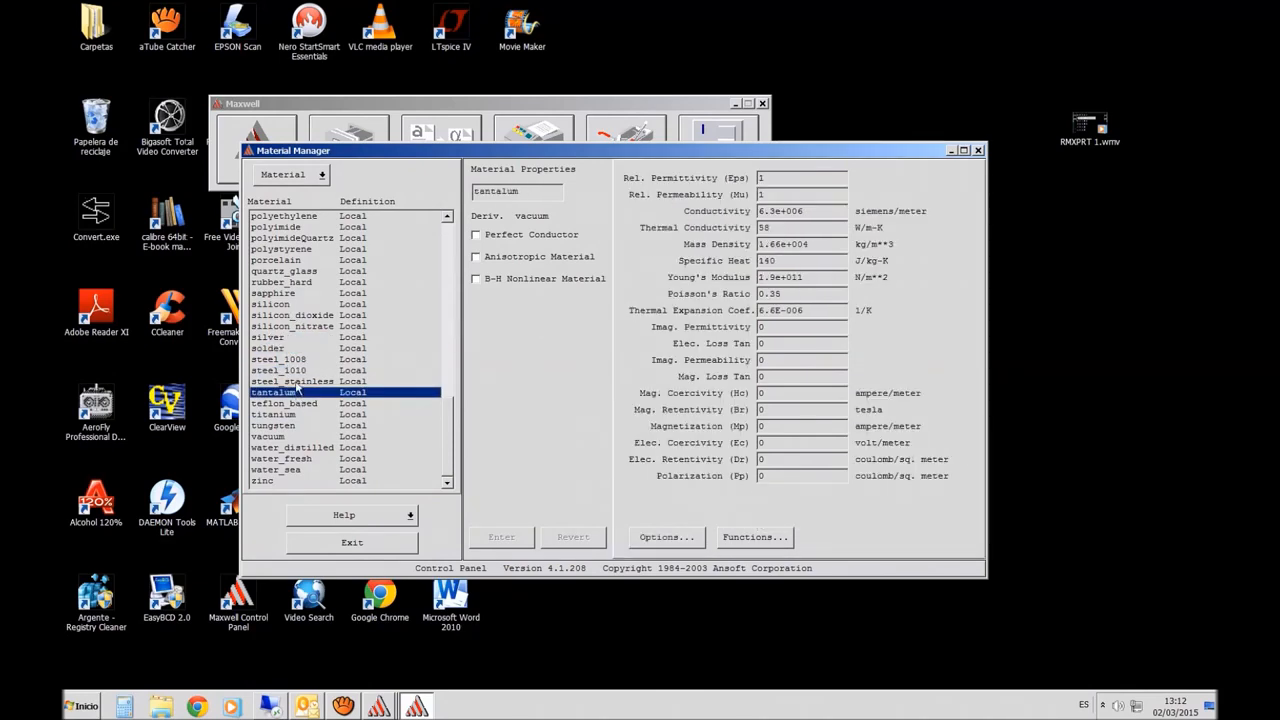
Inspect the B-H curve of steel_1010, then close the curve, the Material Manager and the utilities window
left_click(312, 371)
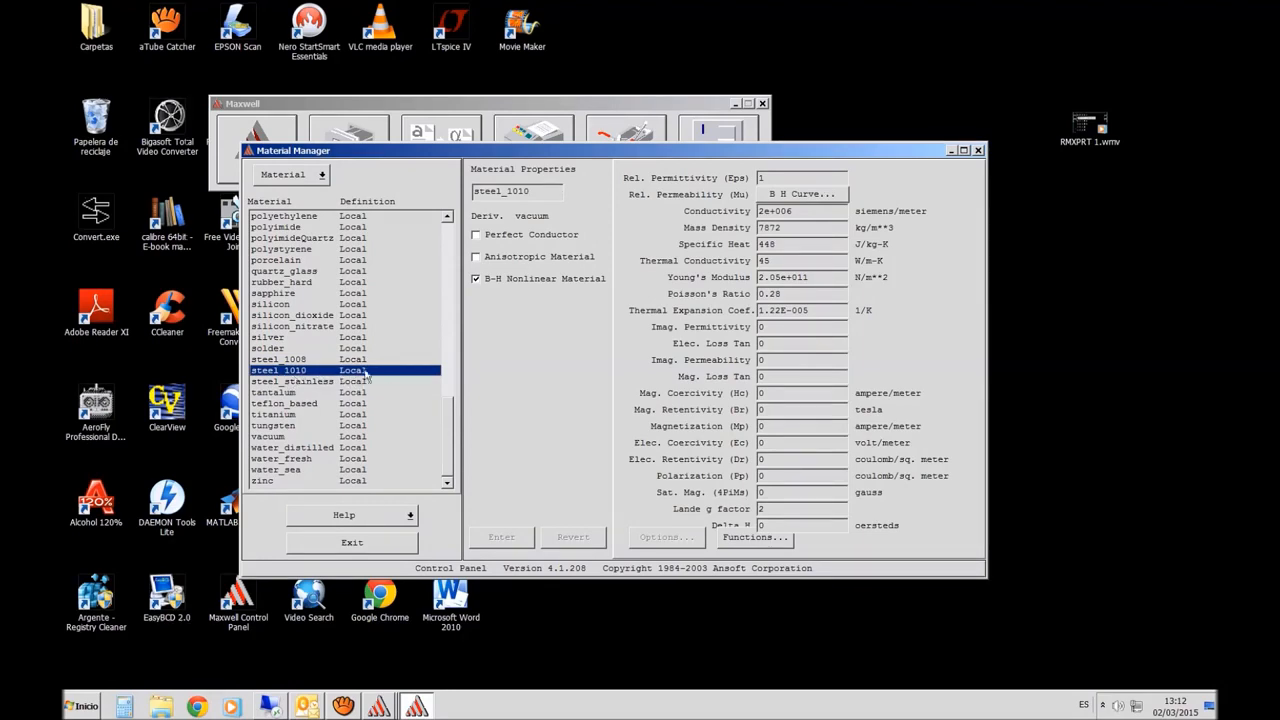
left_click(775, 192)
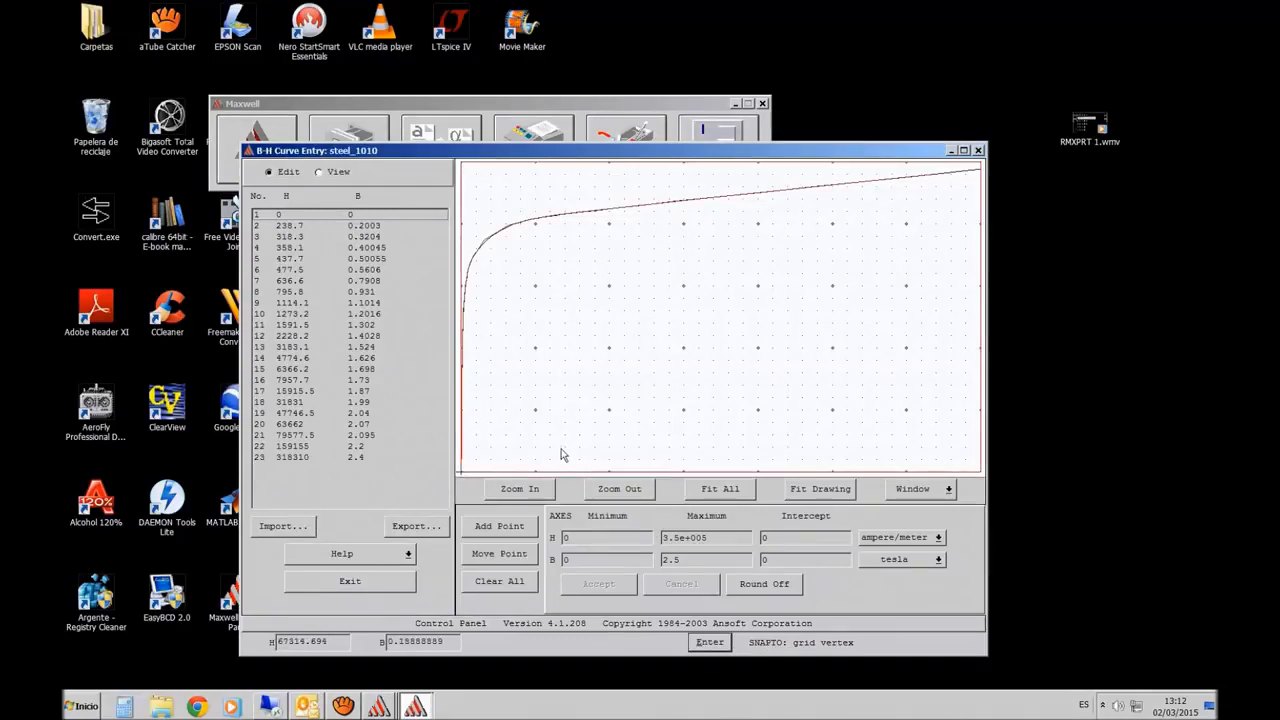
left_click_drag(630, 152, 677, 90)
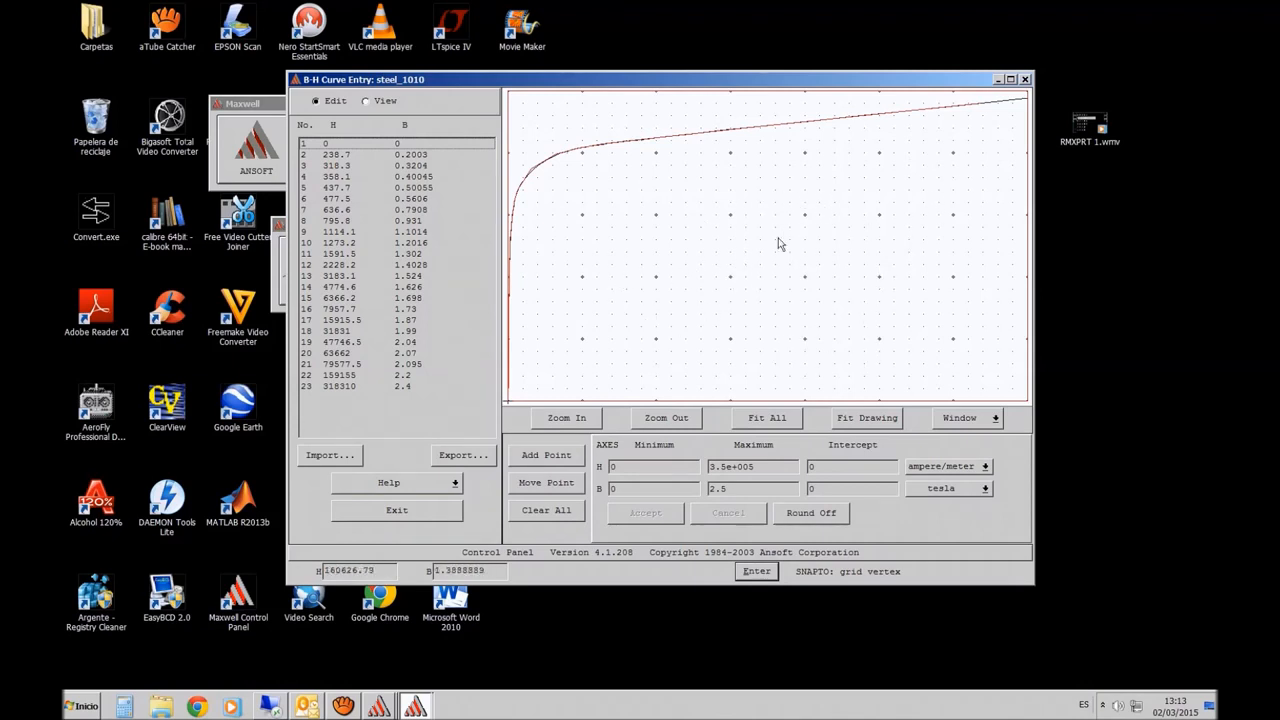
left_click(1025, 79)
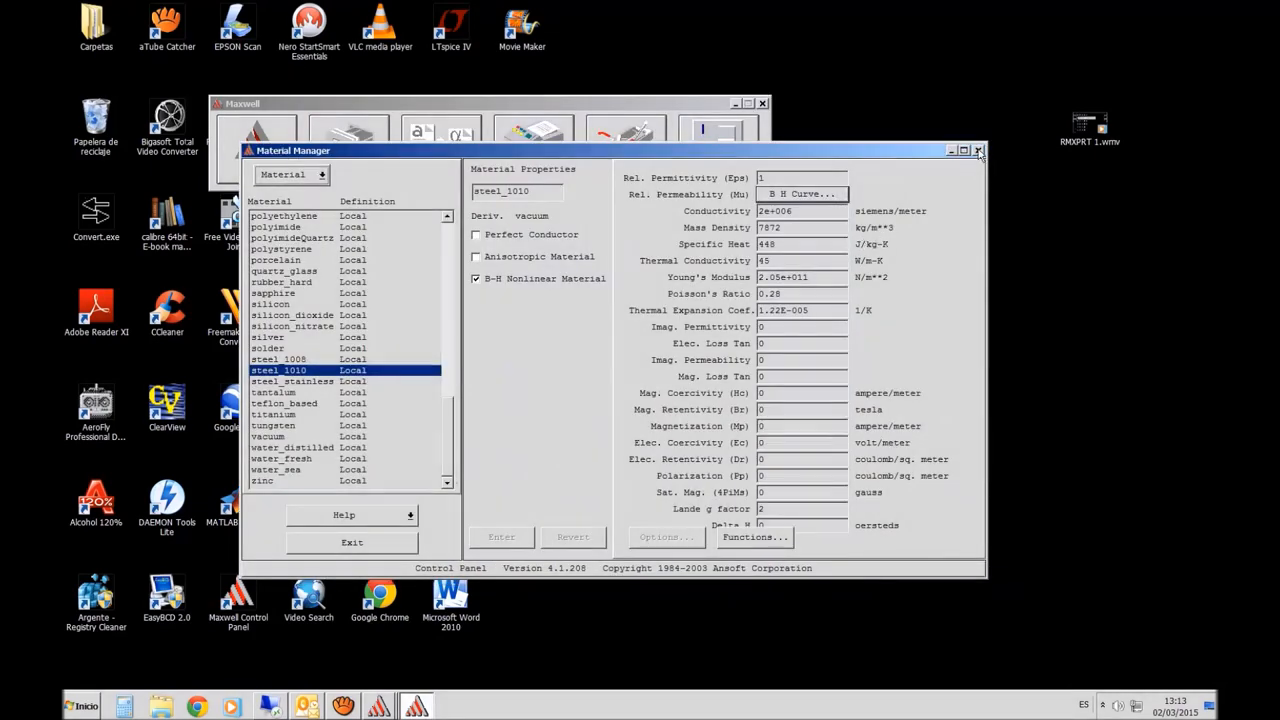
left_click(978, 151)
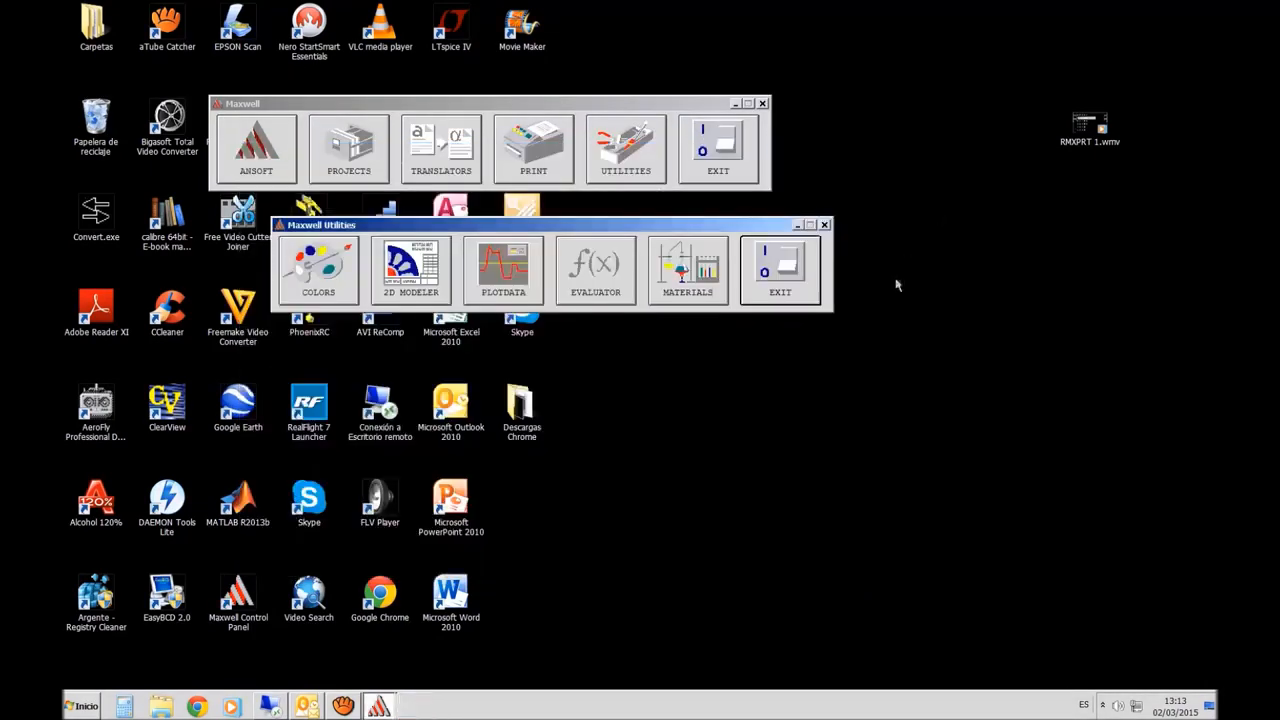
left_click(824, 225)
Open the Maxwell project manager and check the directory change options without changing the current directory
left_click(350, 150)
left_click_drag(332, 18, 573, 81)
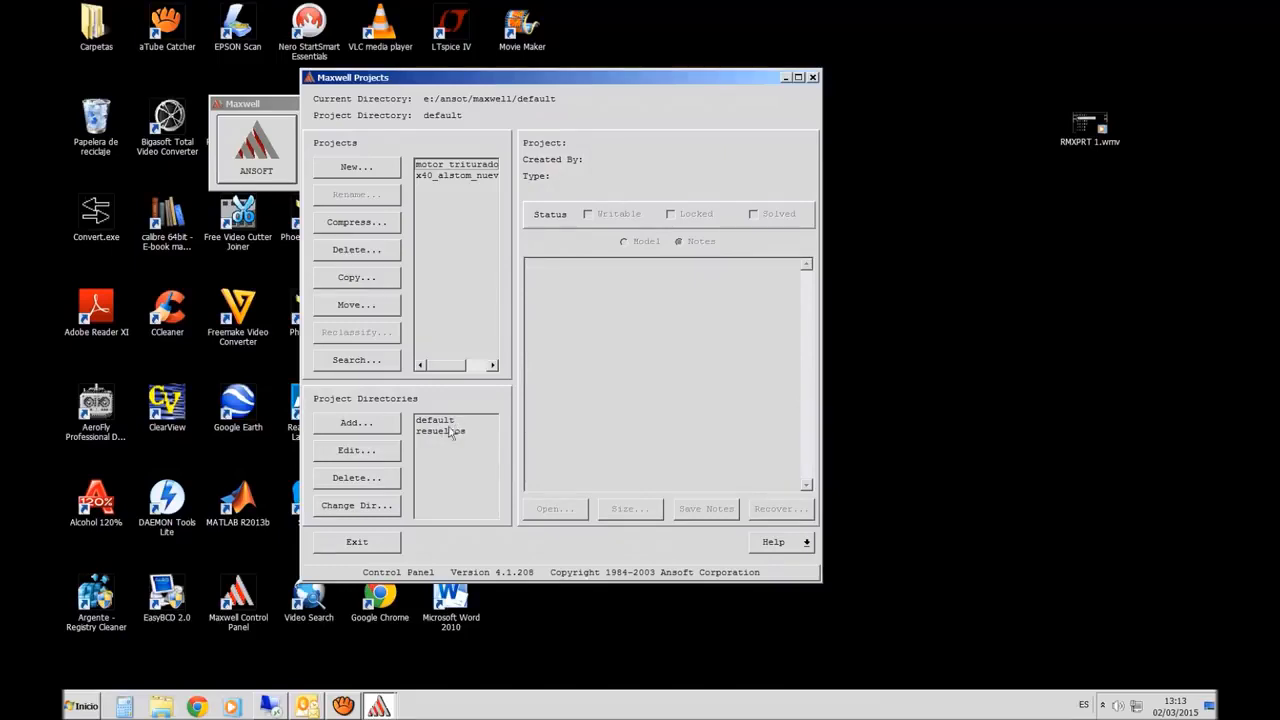
left_click(389, 508)
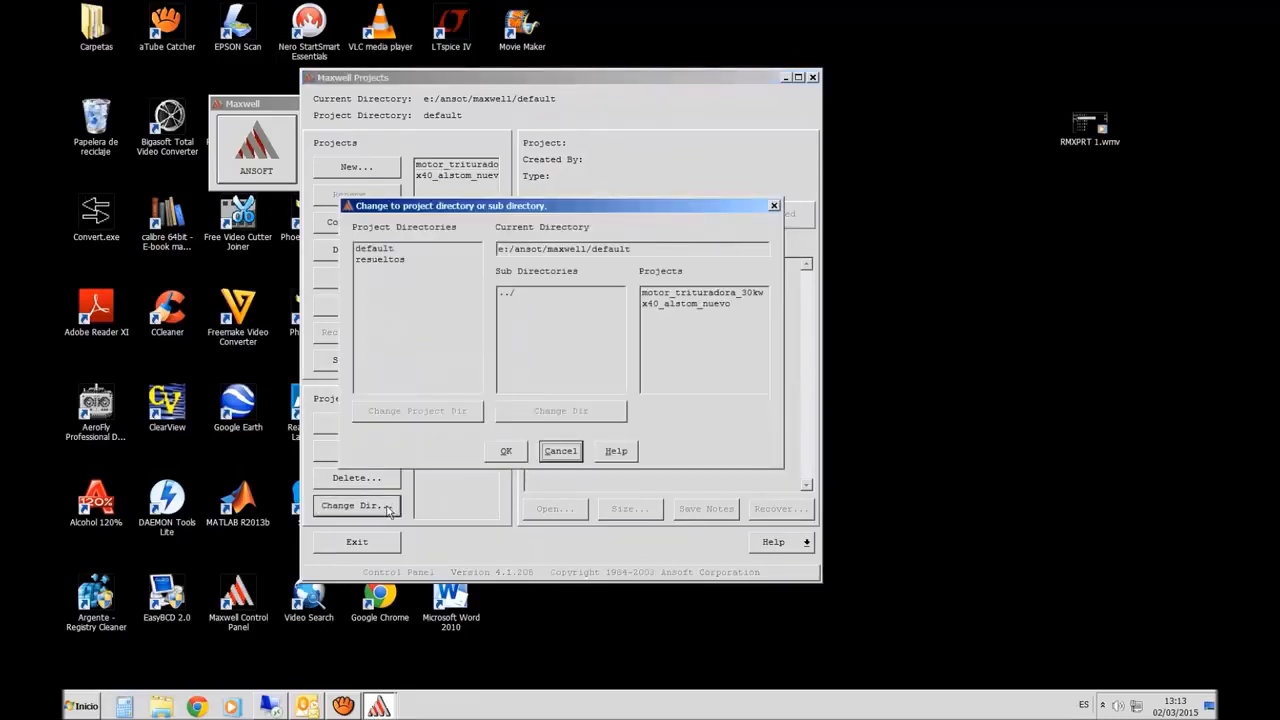
left_click(561, 452)
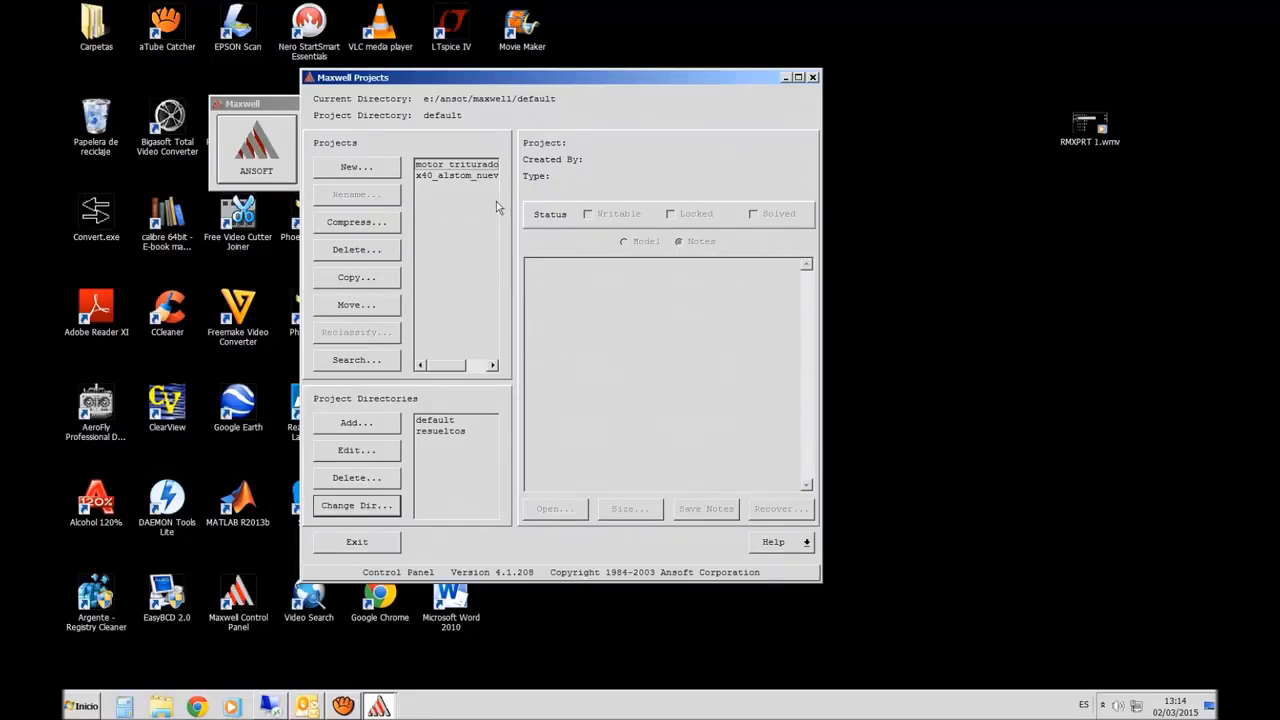
Open the motor_trituradora_30kw project in RMxprt, minimize the project manager and maximize the motor design window
left_click(470, 166)
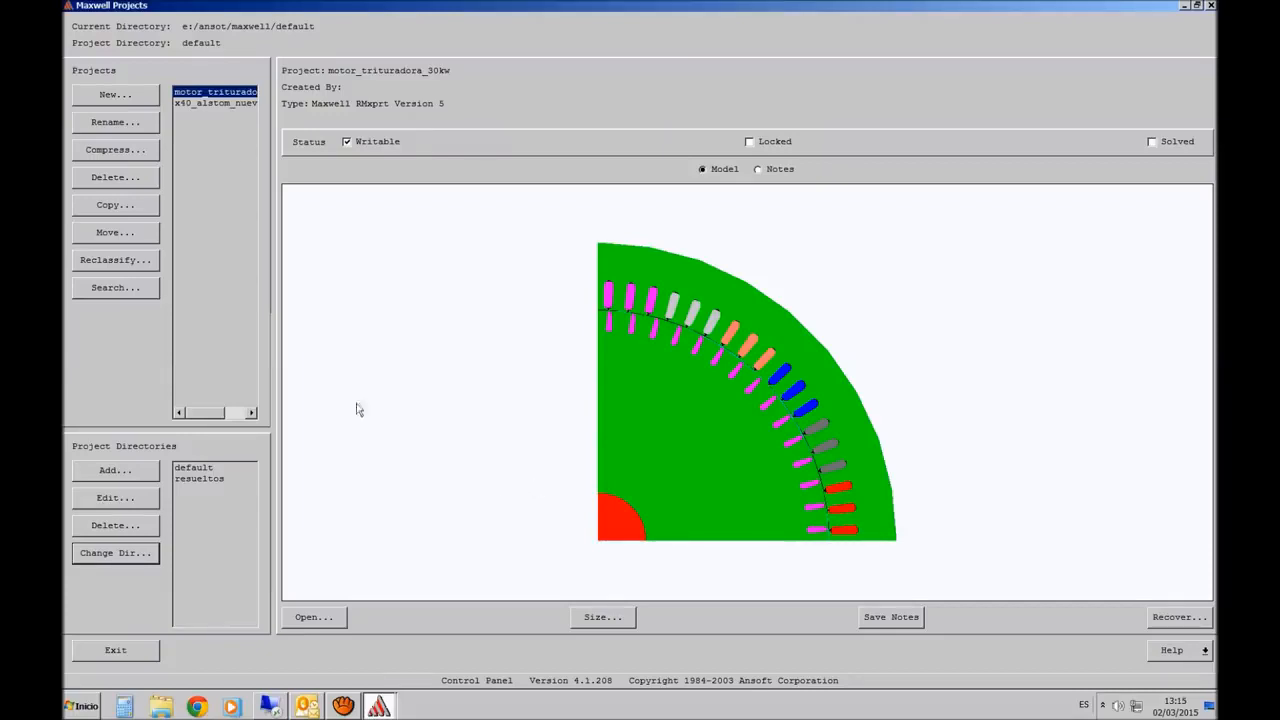
double_click(207, 95)
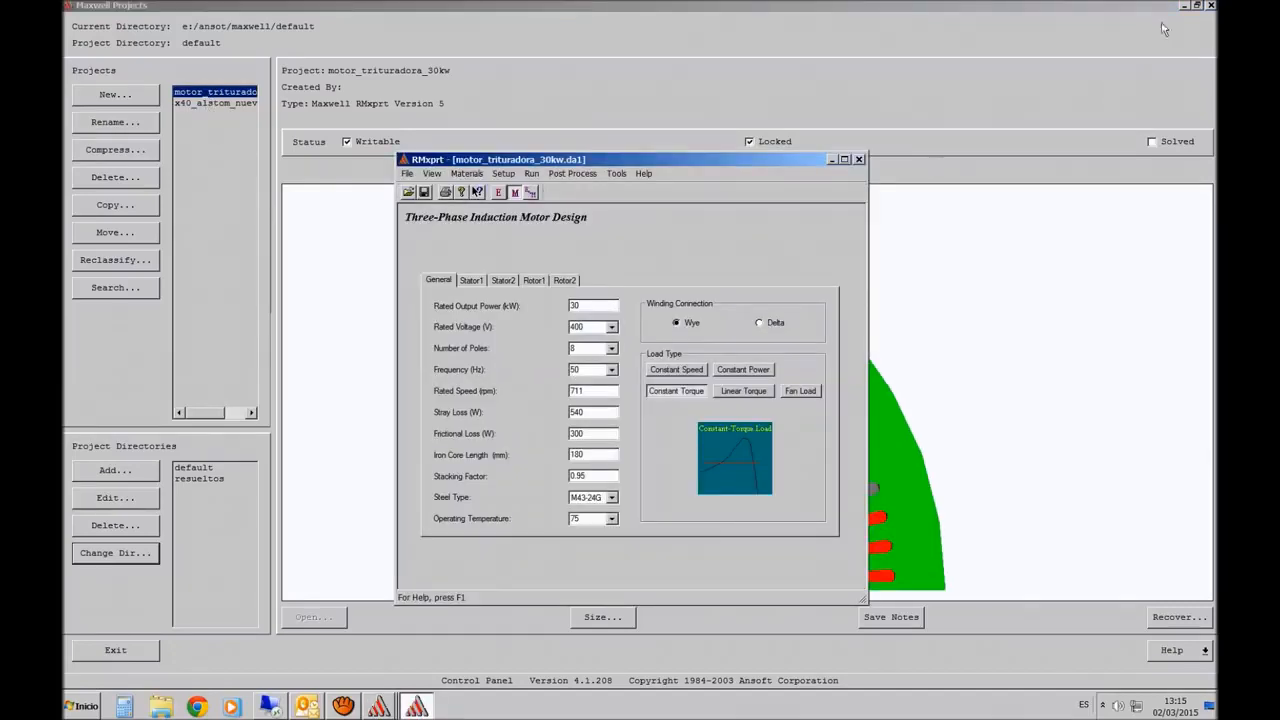
left_click(1197, 5)
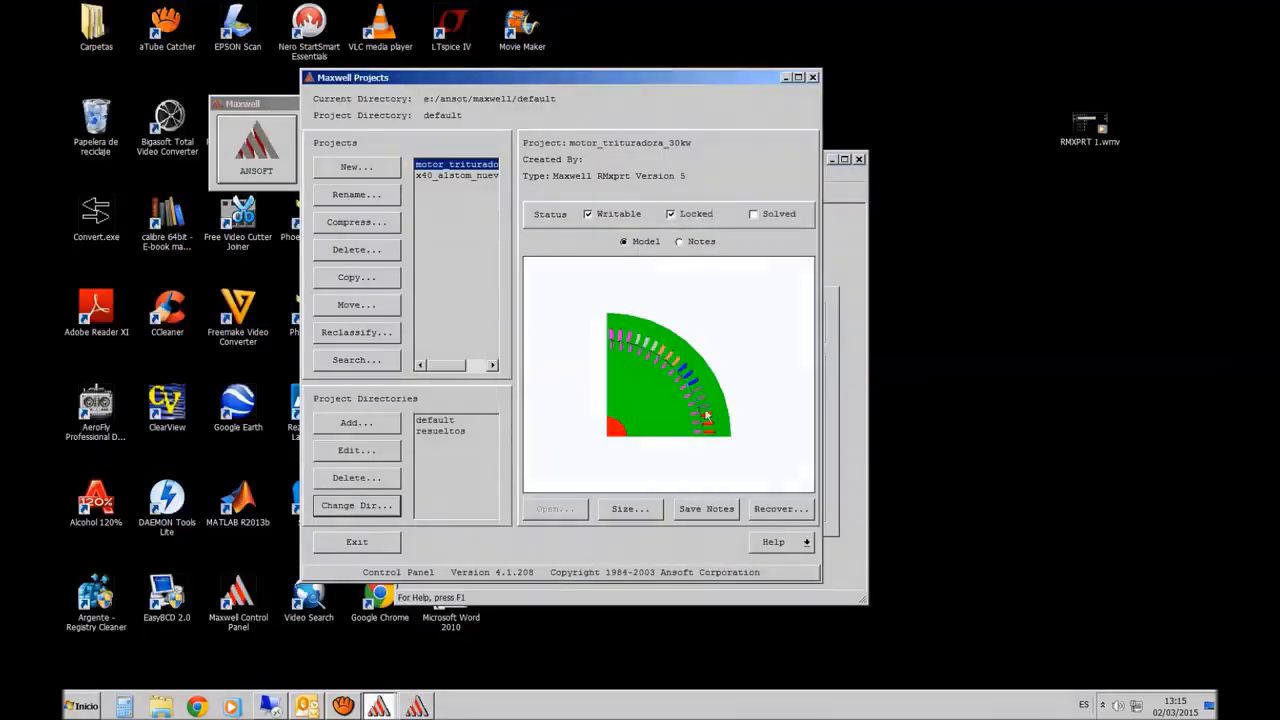
left_click(786, 77)
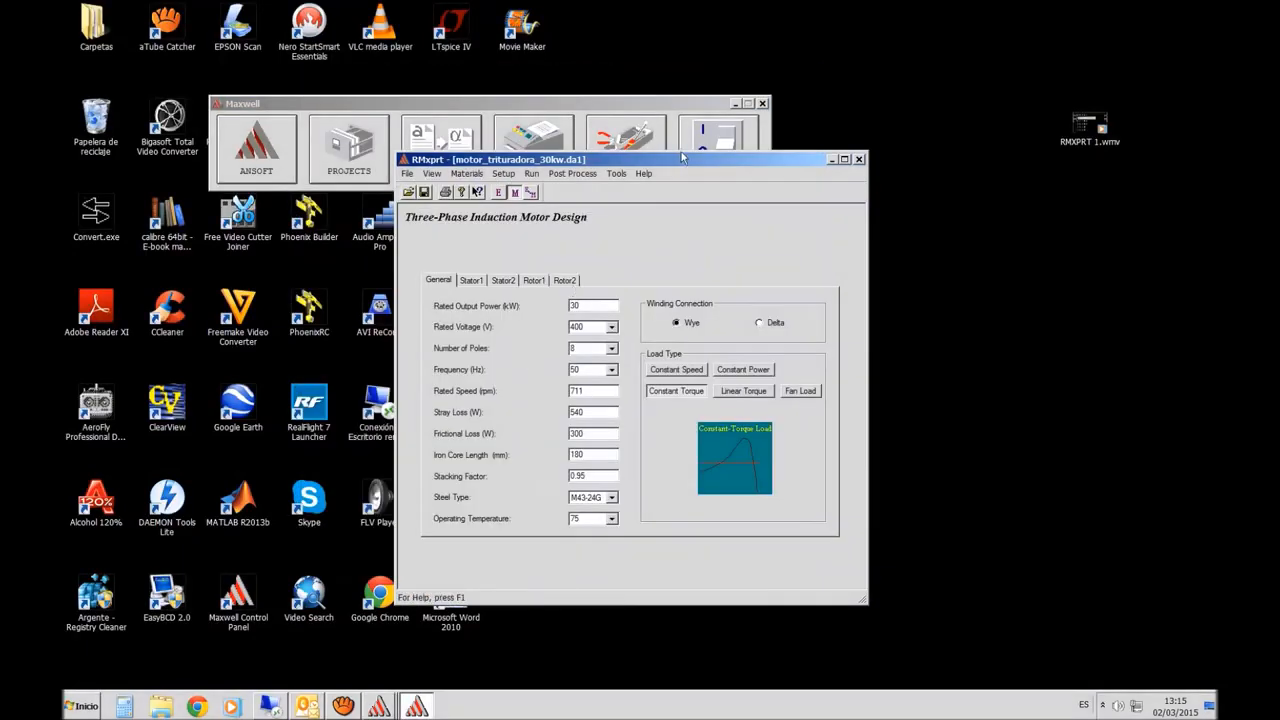
left_click_drag(674, 168, 622, 108)
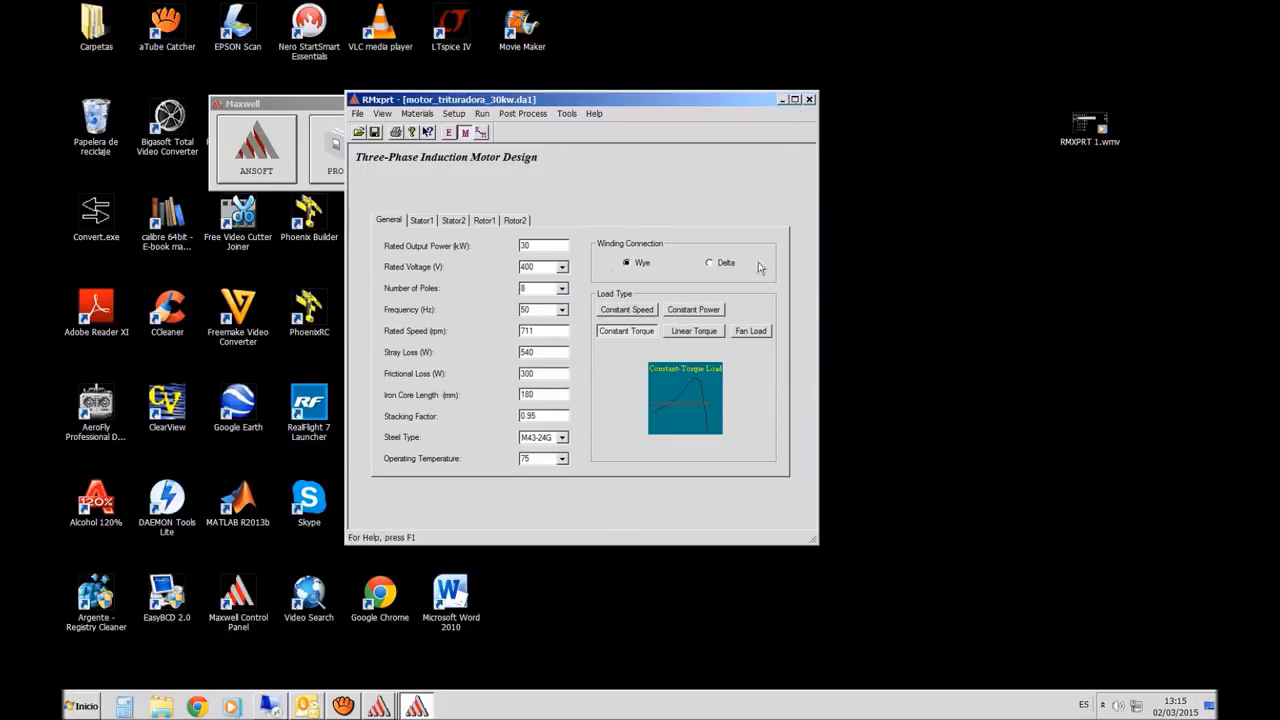
left_click(794, 99)
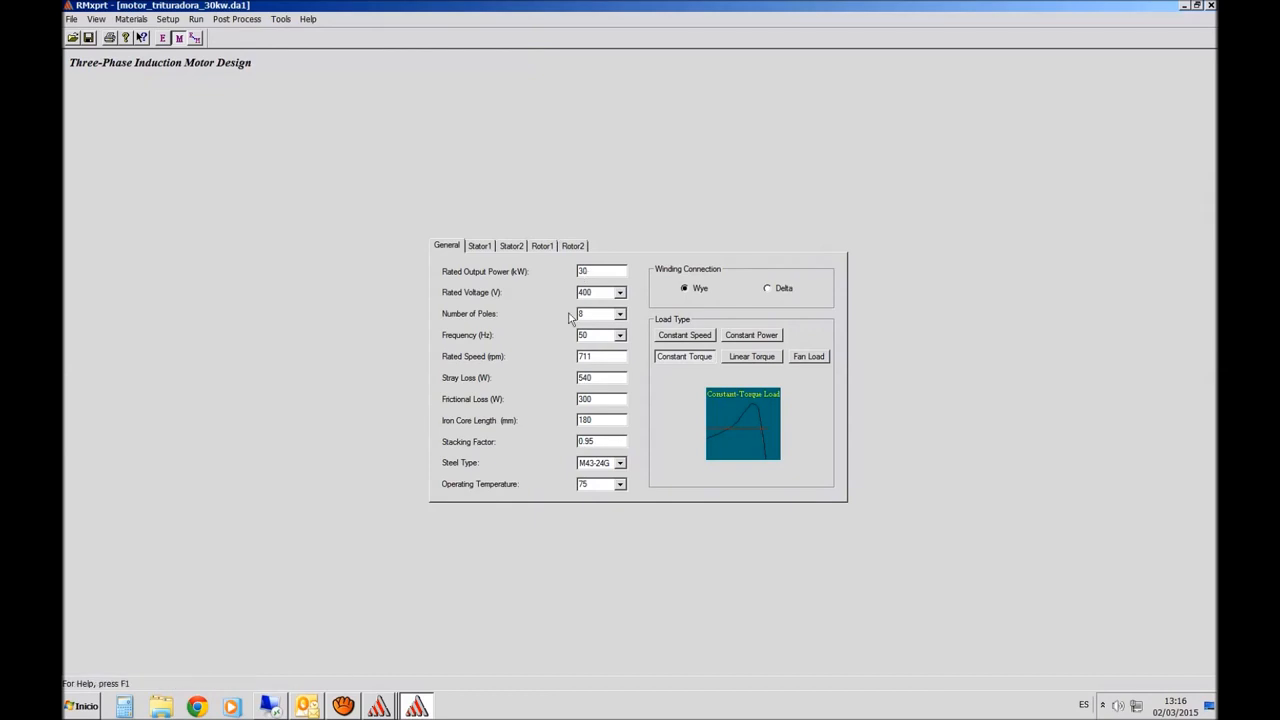
Check the rated voltage options, keeping 400 V, and preview the different load types, finishing on Constant Torque
left_click(620, 292)
left_click(585, 305)
left_click(752, 362)
left_click(794, 362)
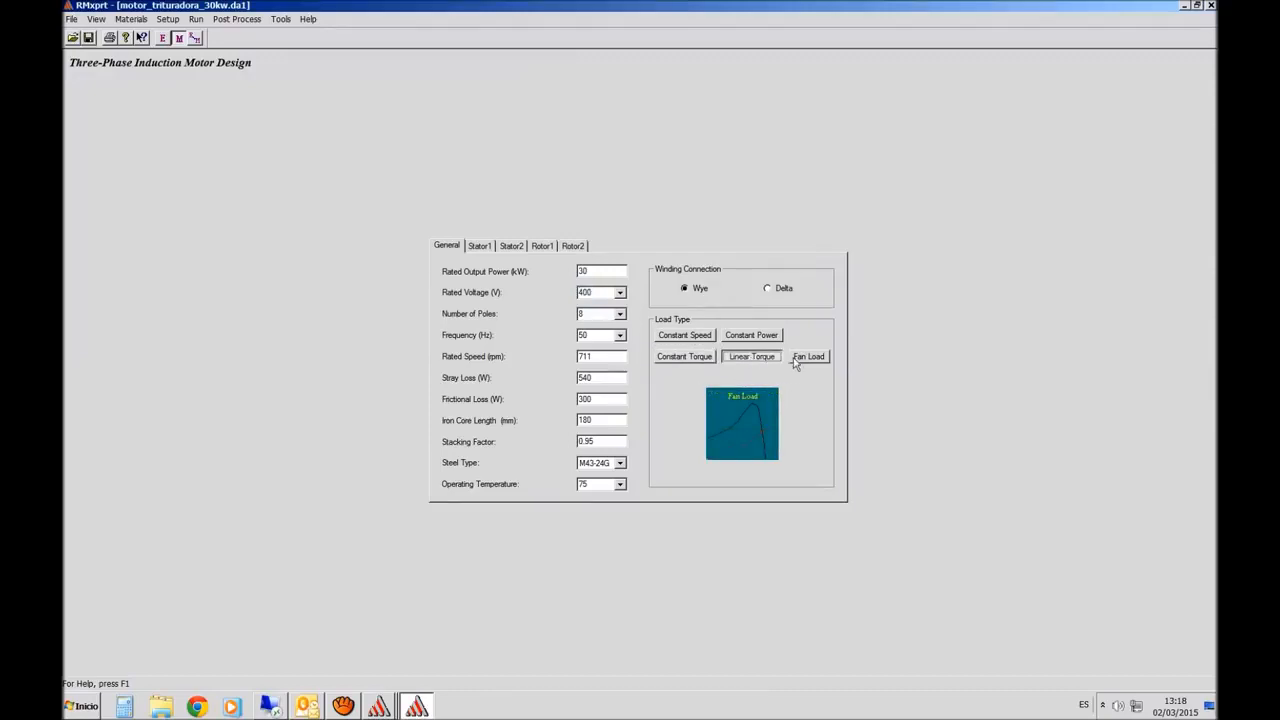
left_click(768, 342)
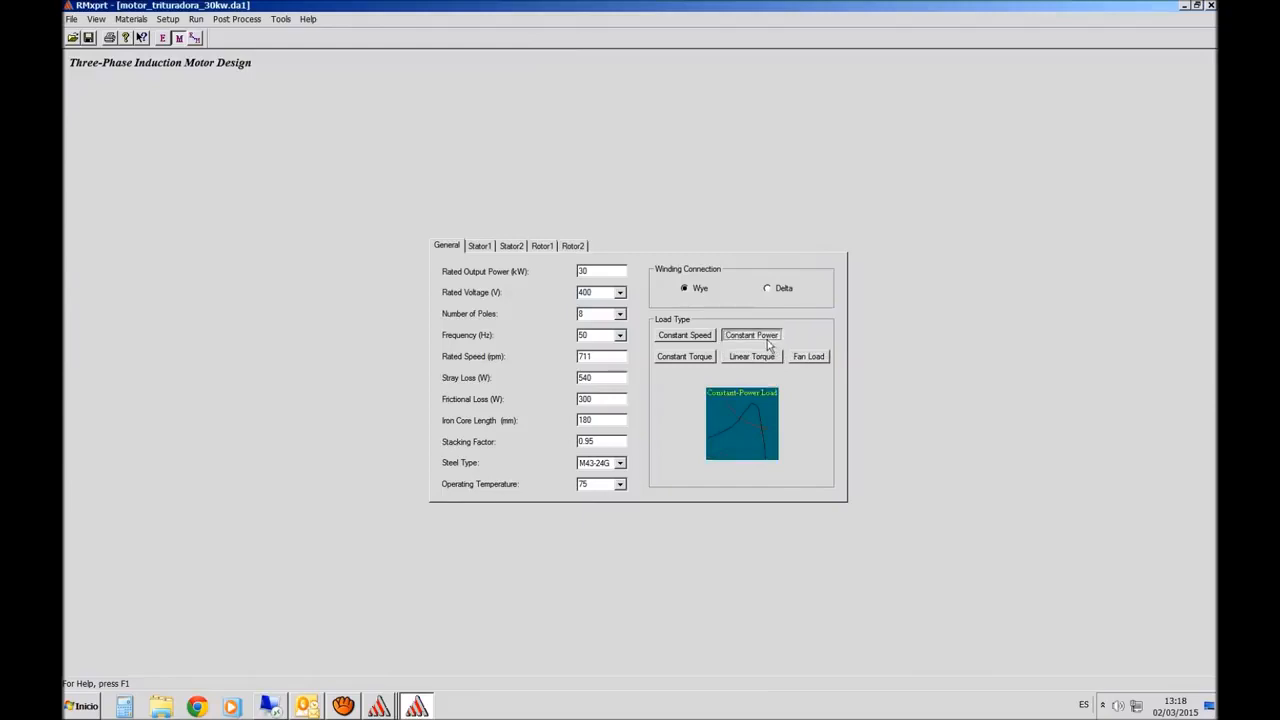
left_click(704, 342)
left_click(704, 362)
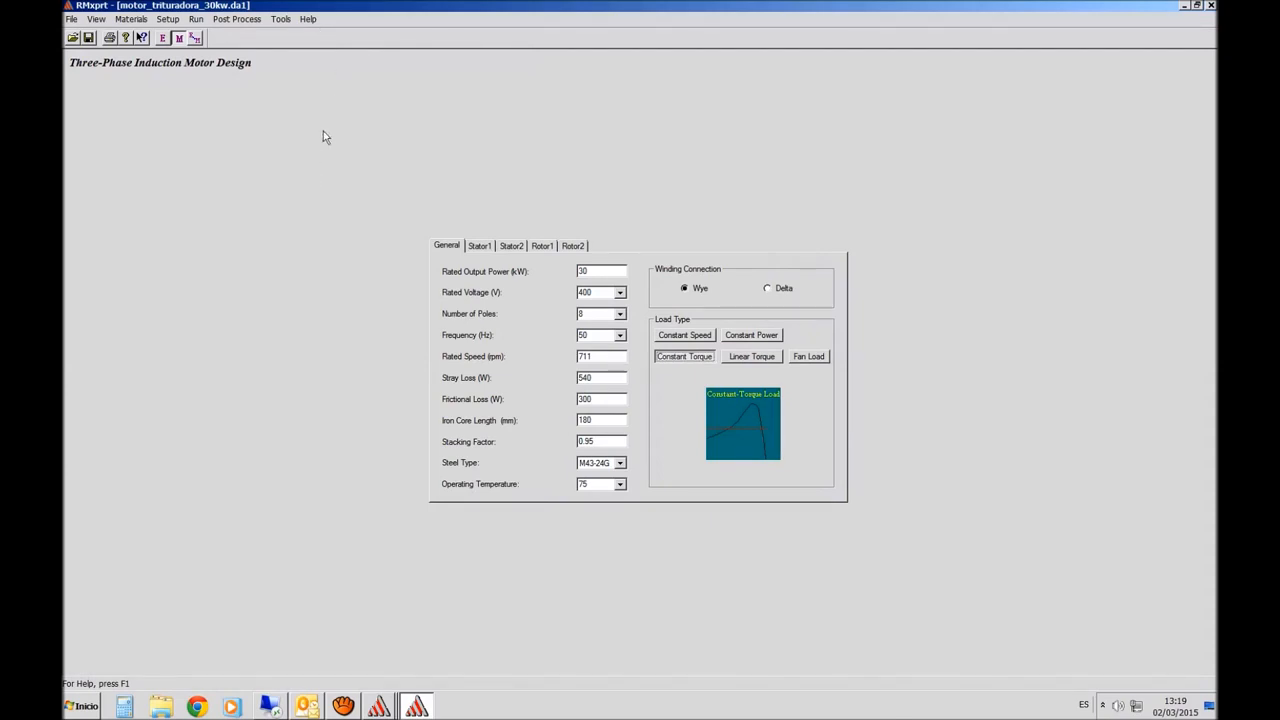
Open the RMxprt help contents and display the Three-Phase Induction Motors topic
left_click(312, 20)
left_click(319, 33)
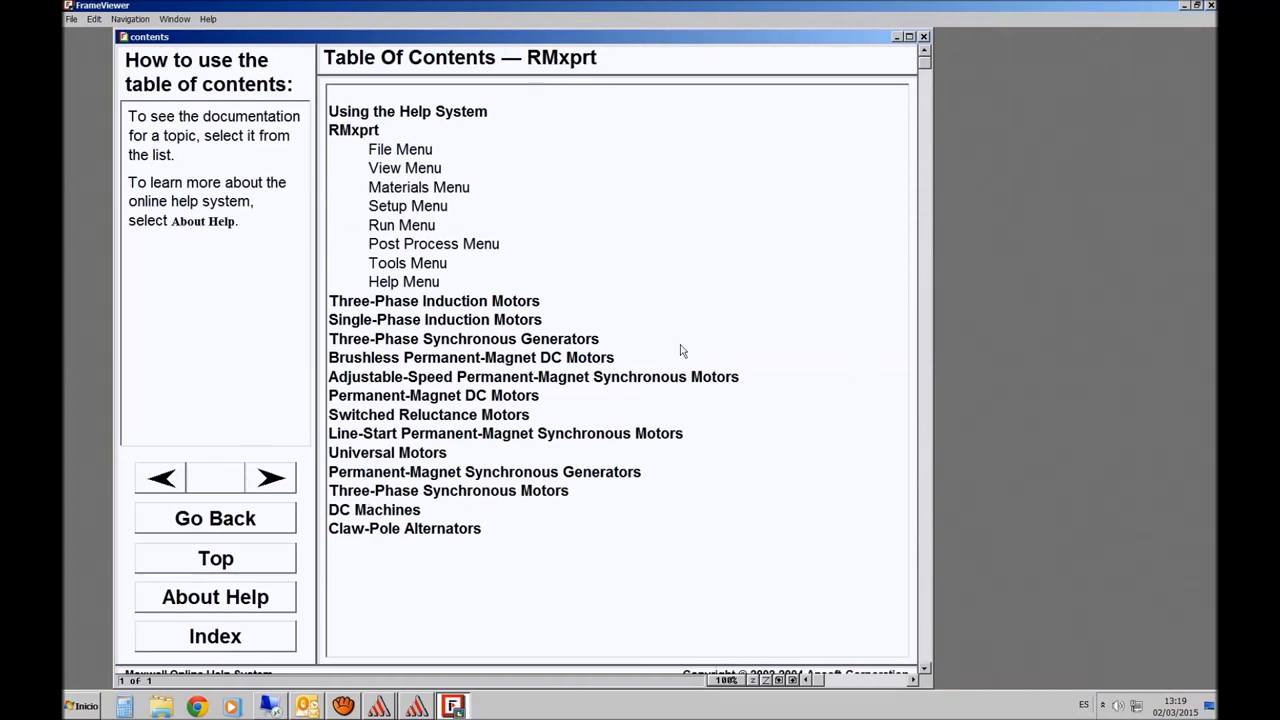
left_click(498, 302)
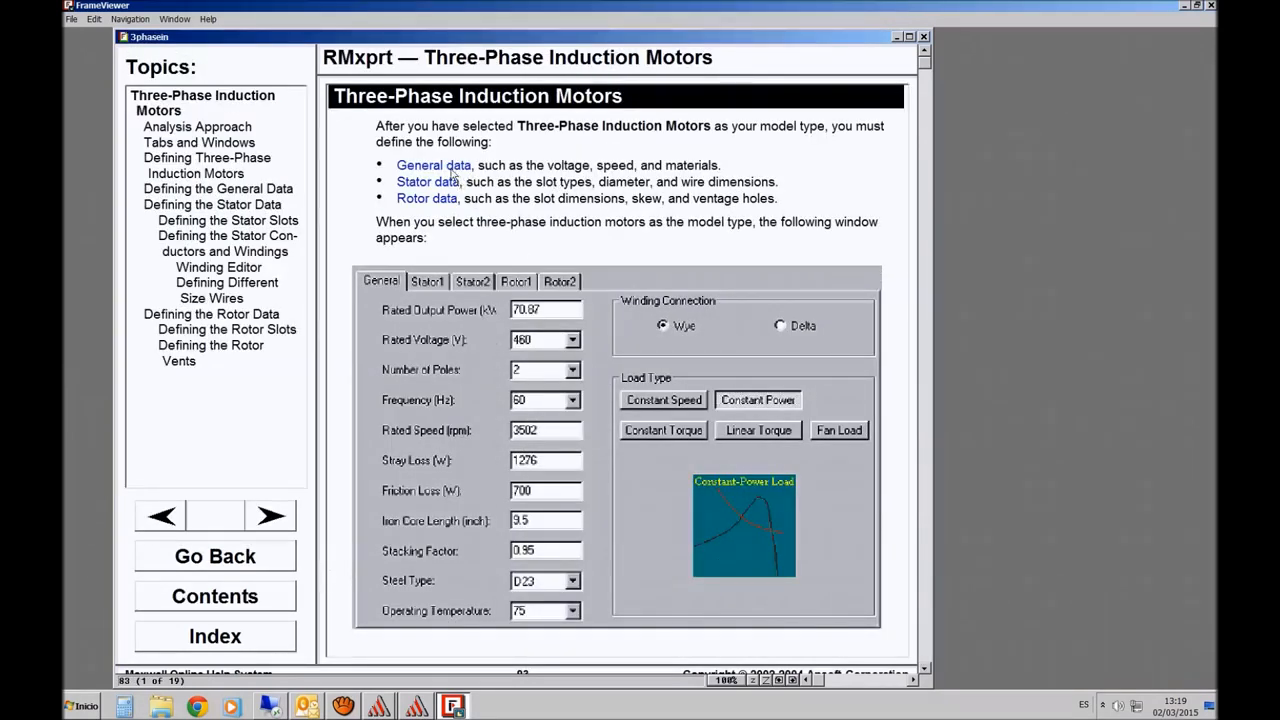
Read the help on defining the general data and the motor definition procedure, then close the help viewer and return to the General data
left_click(451, 170)
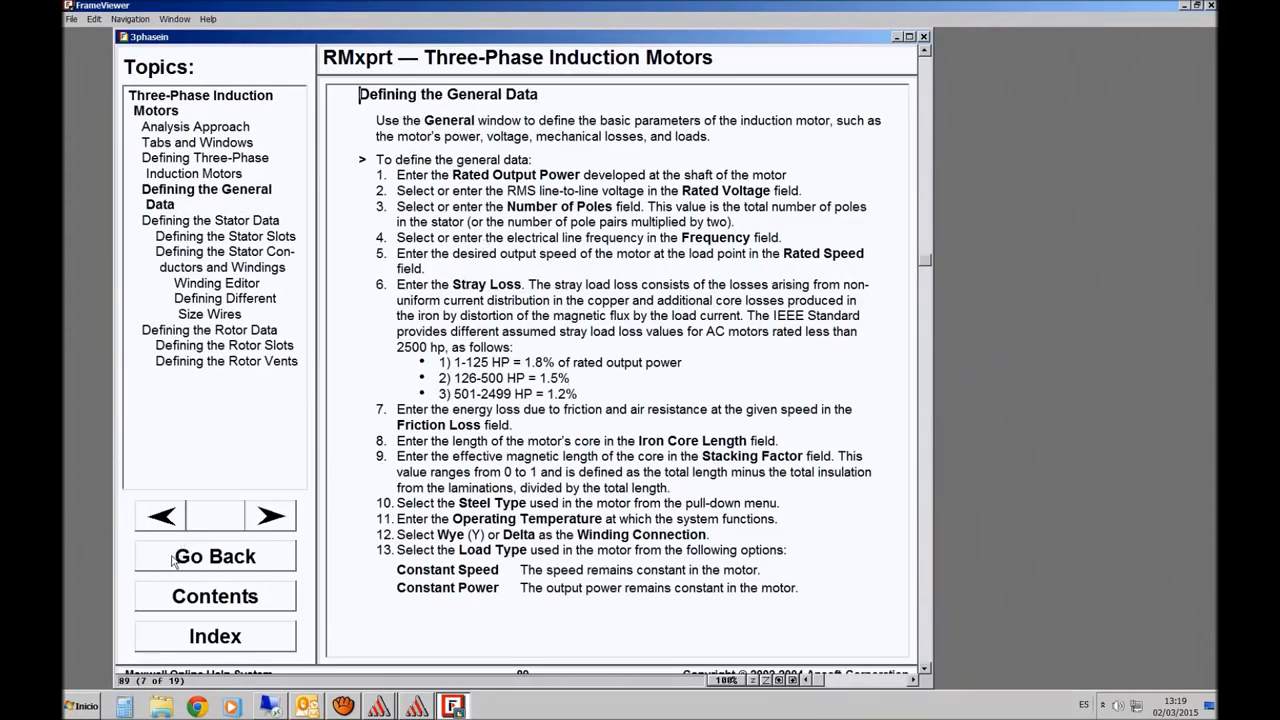
left_click(167, 520)
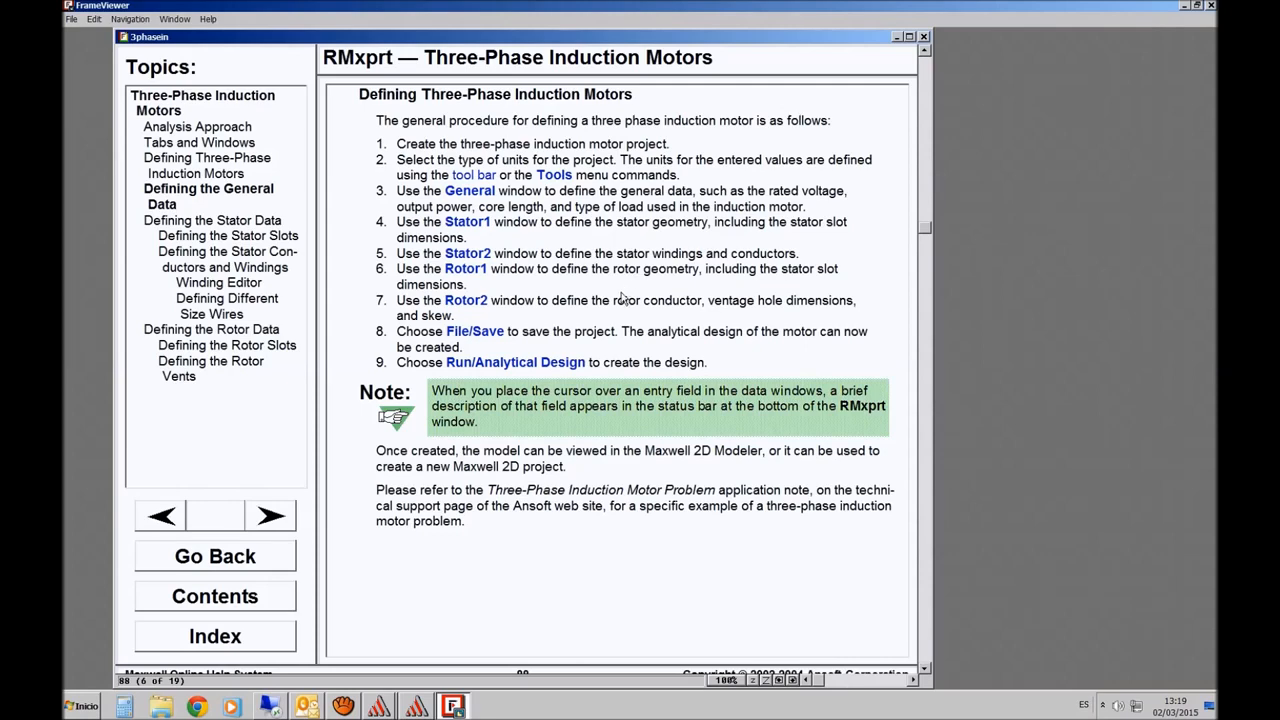
left_click(924, 37)
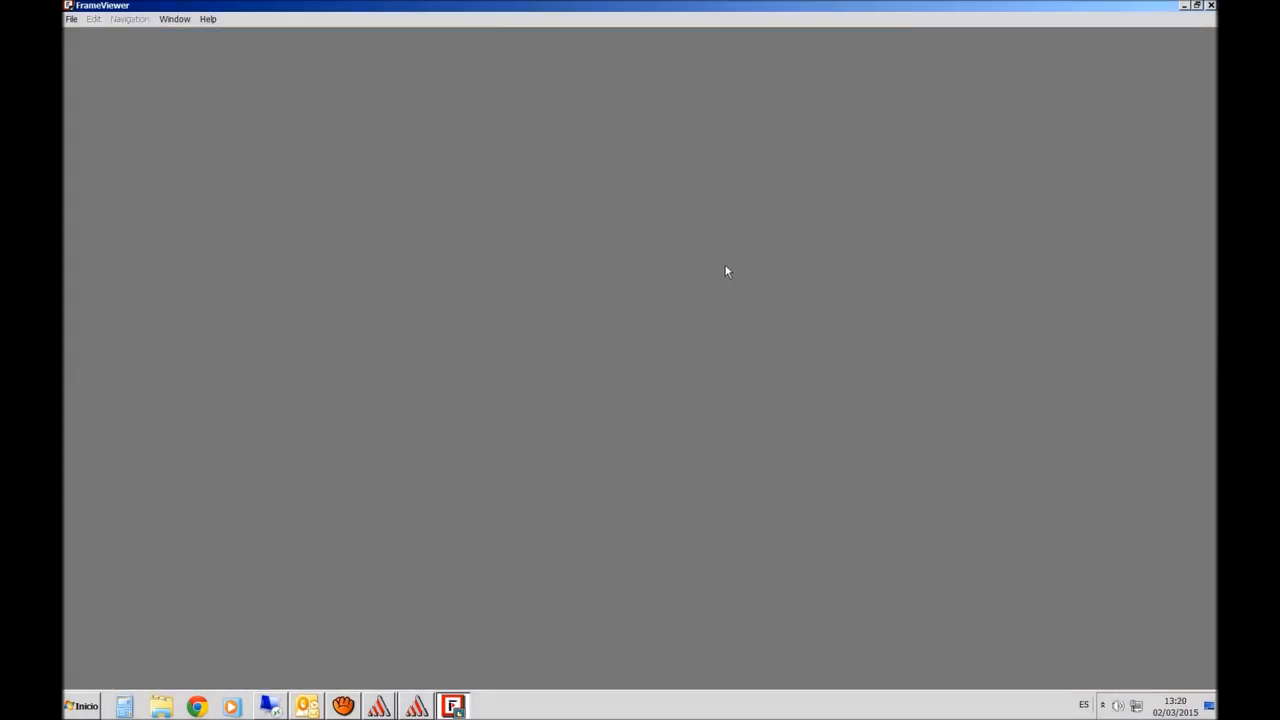
left_click(1211, 6)
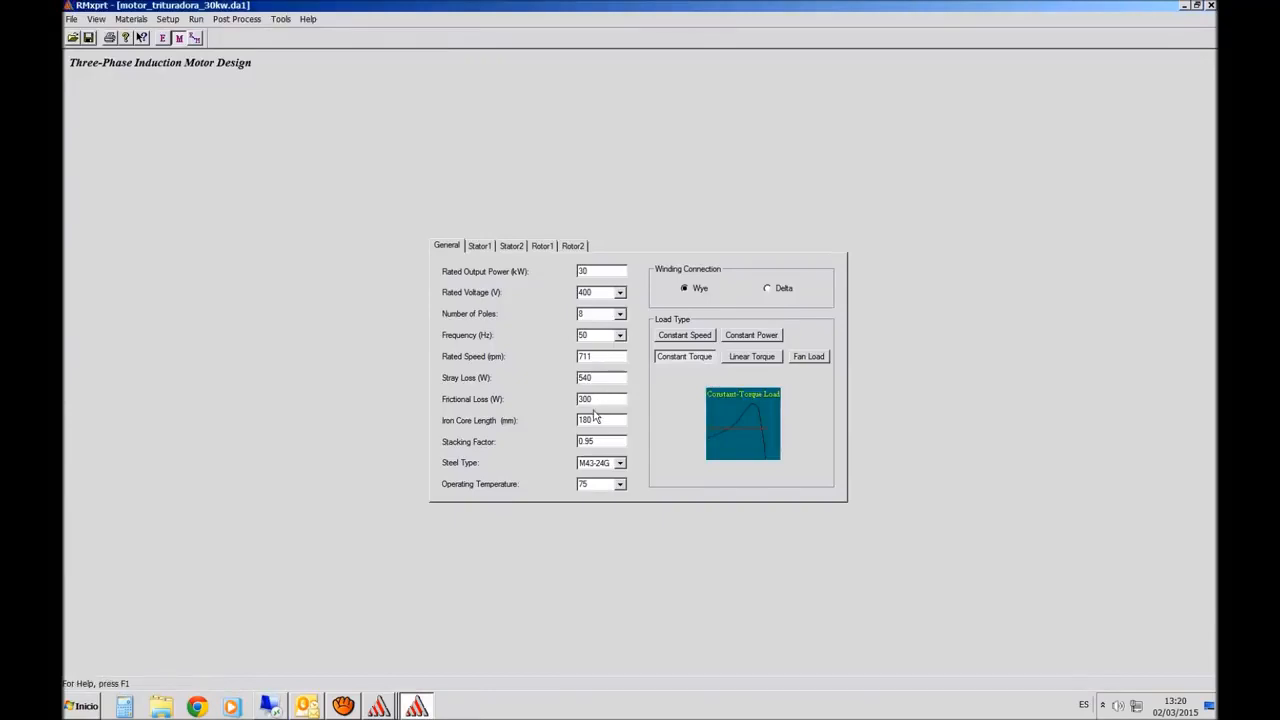
left_click(591, 420)
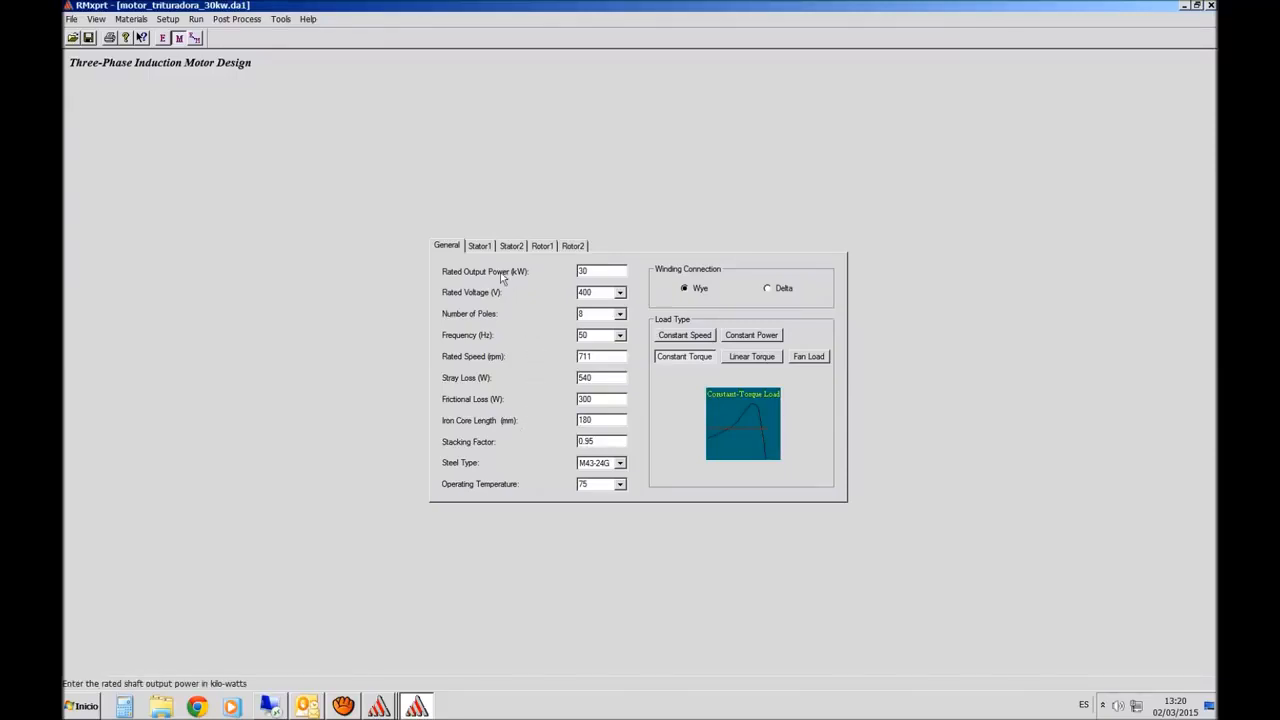
Review the Stator1 slot dimensions and preview the different stator slot shapes, keeping slot type 1
left_click(479, 245)
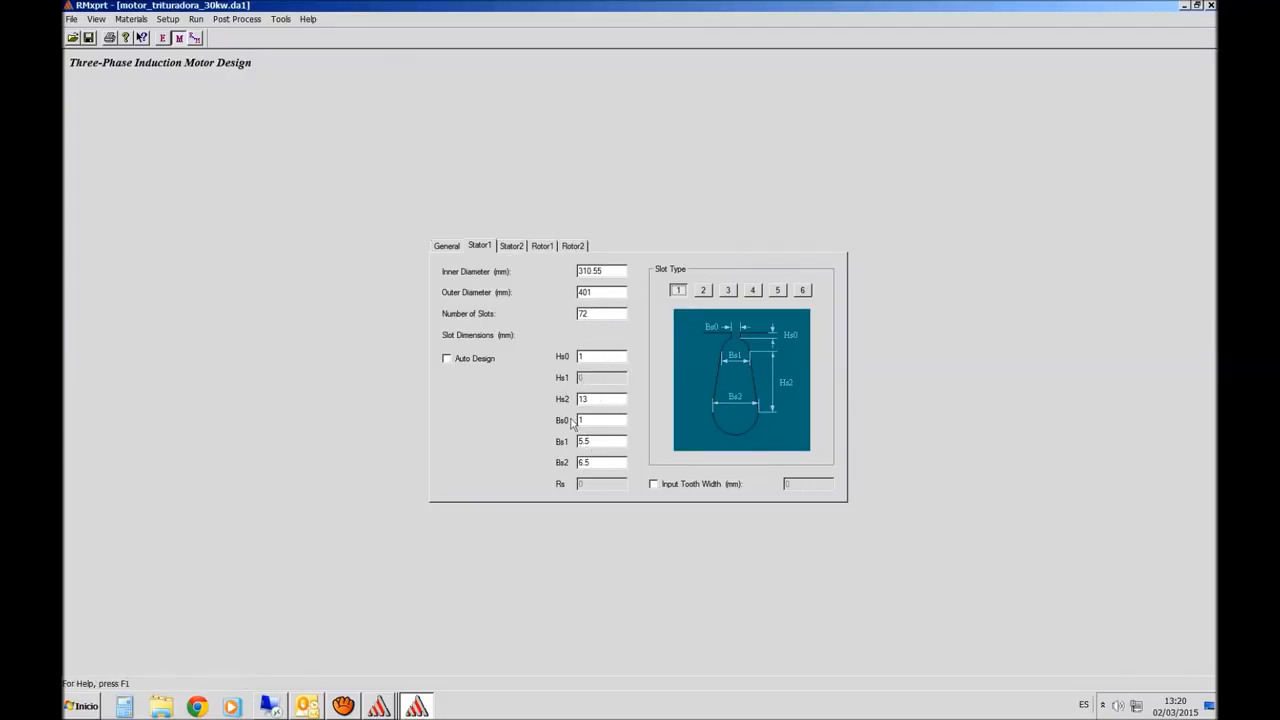
mouse_move(705, 298)
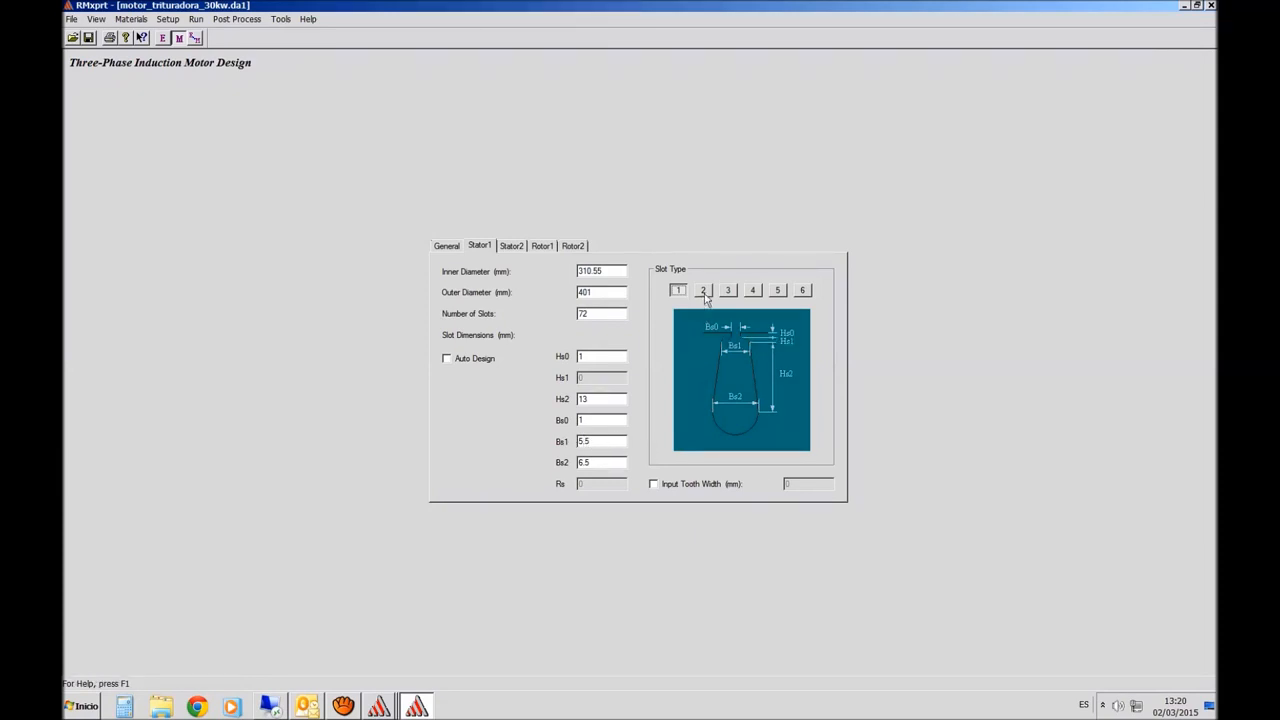
left_click(704, 292)
mouse_move(728, 294)
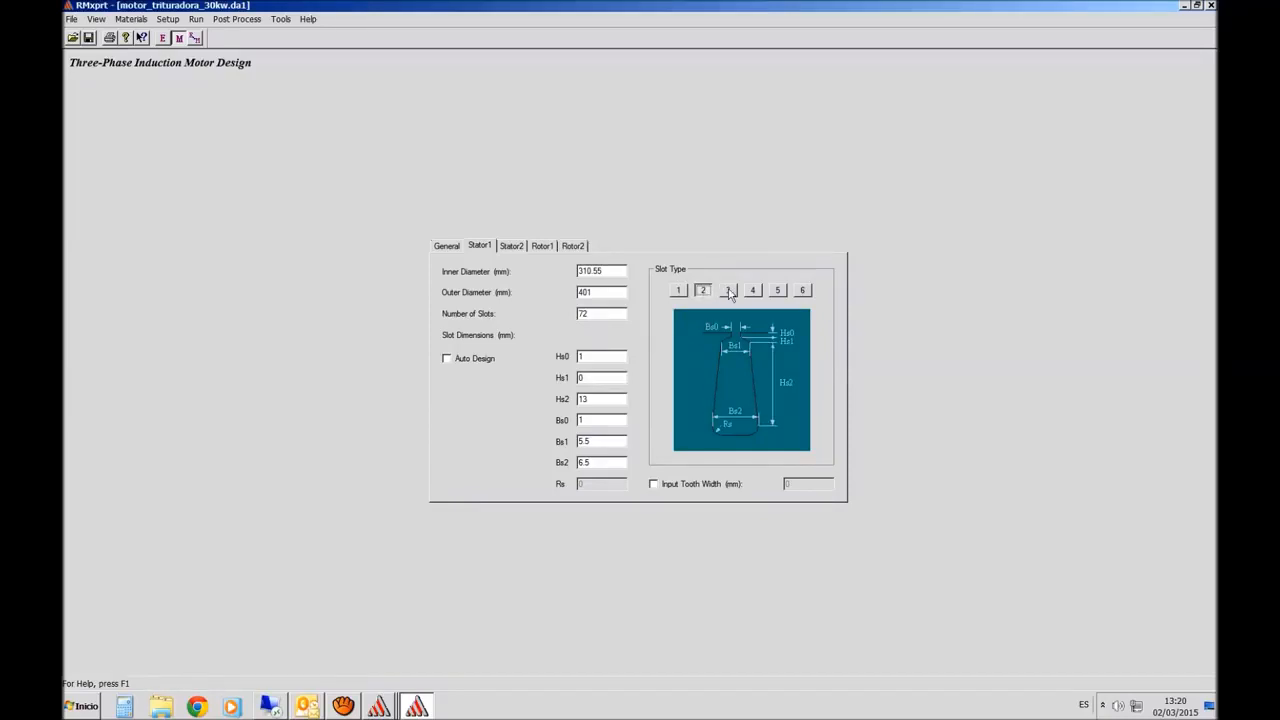
left_click(729, 292)
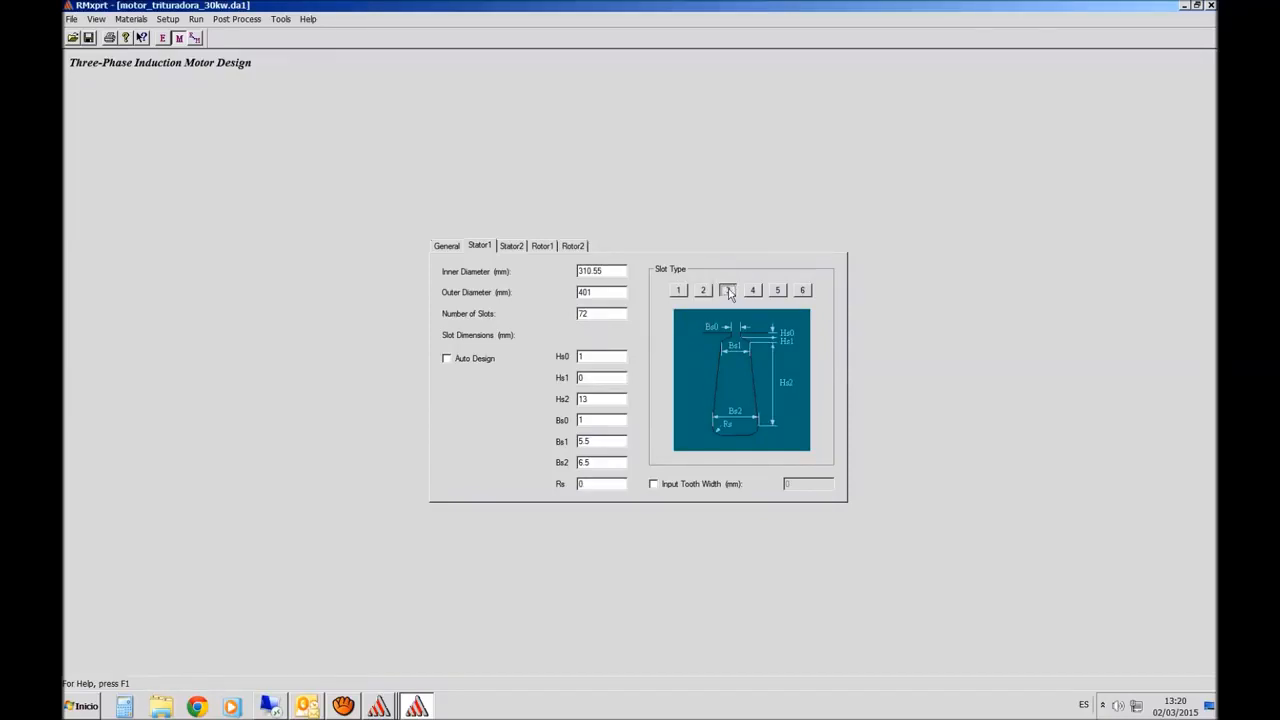
left_click(755, 293)
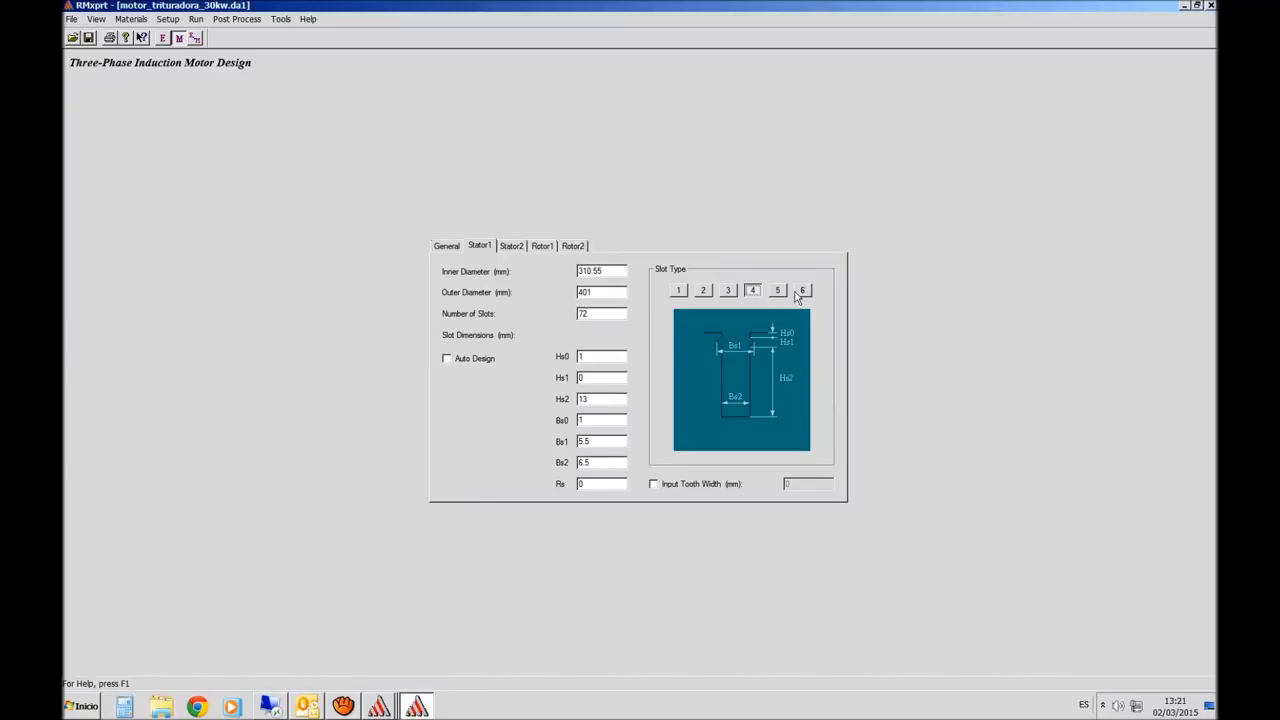
left_click(676, 291)
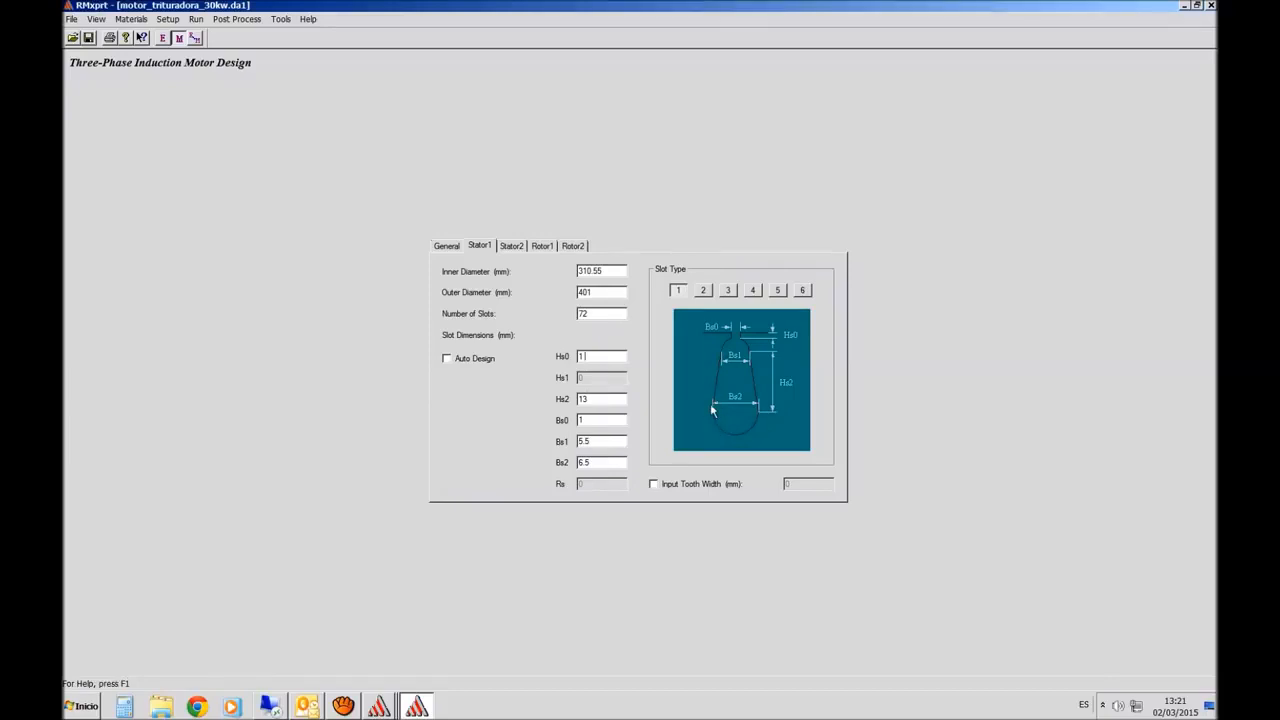
left_click(703, 290)
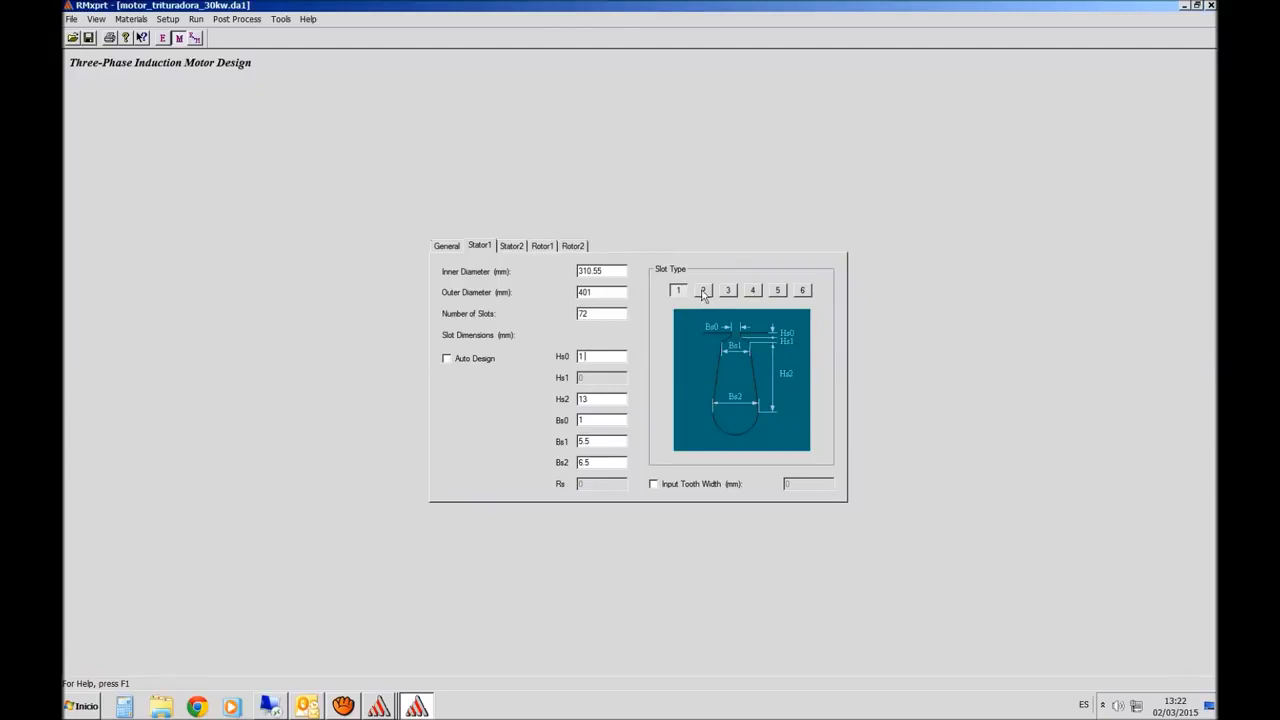
left_click(728, 291)
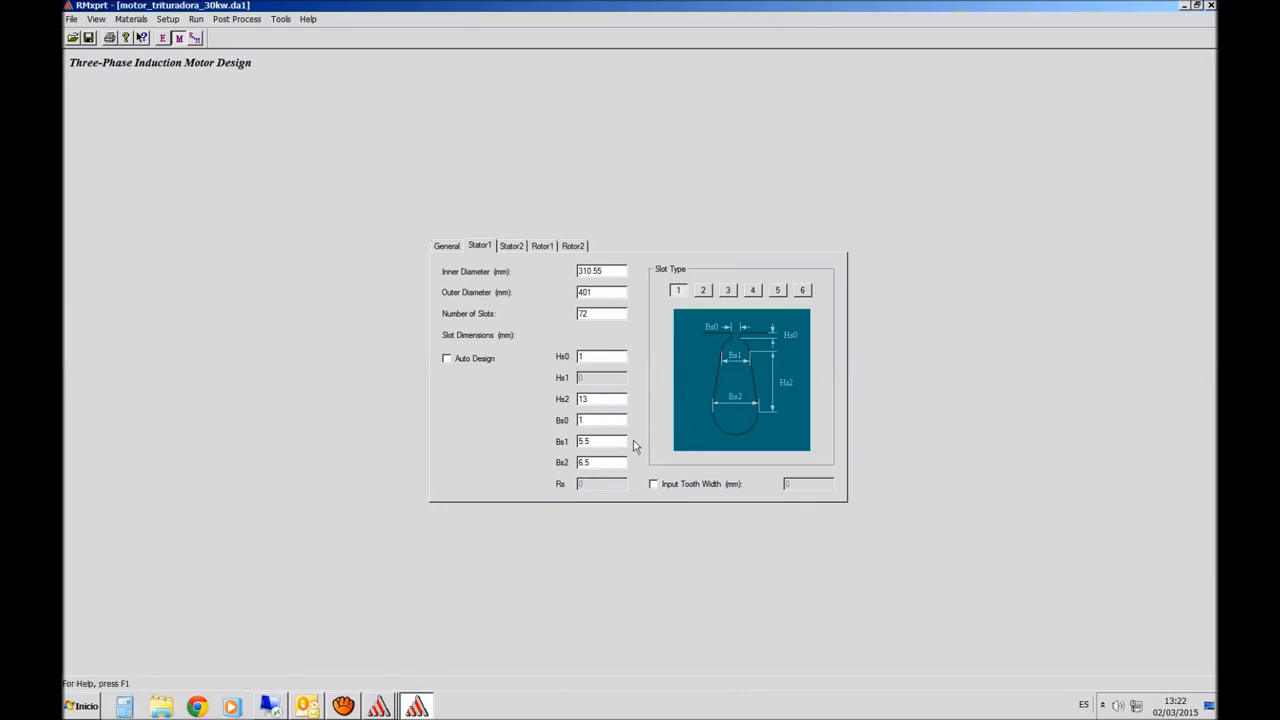
Review the Stator2 winding data, preview the available winding types while keeping type 12, and examine the wire wrap value
left_click(508, 251)
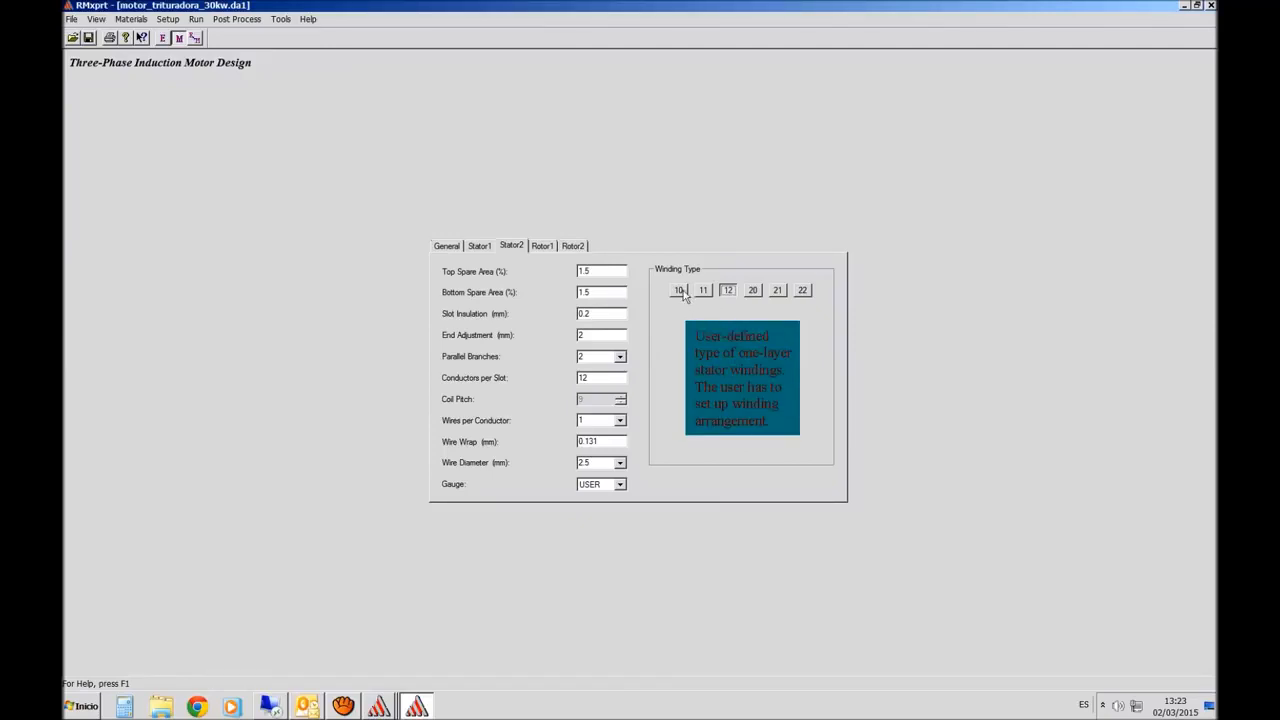
mouse_move(755, 294)
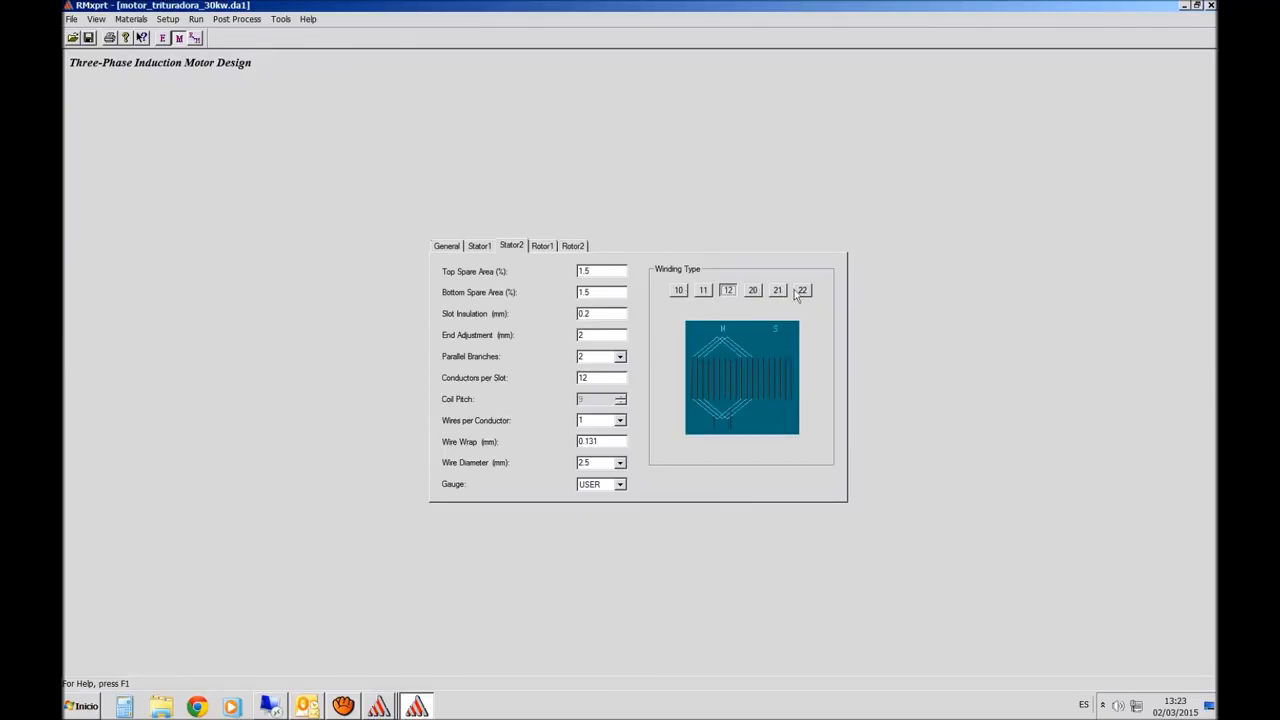
mouse_move(679, 294)
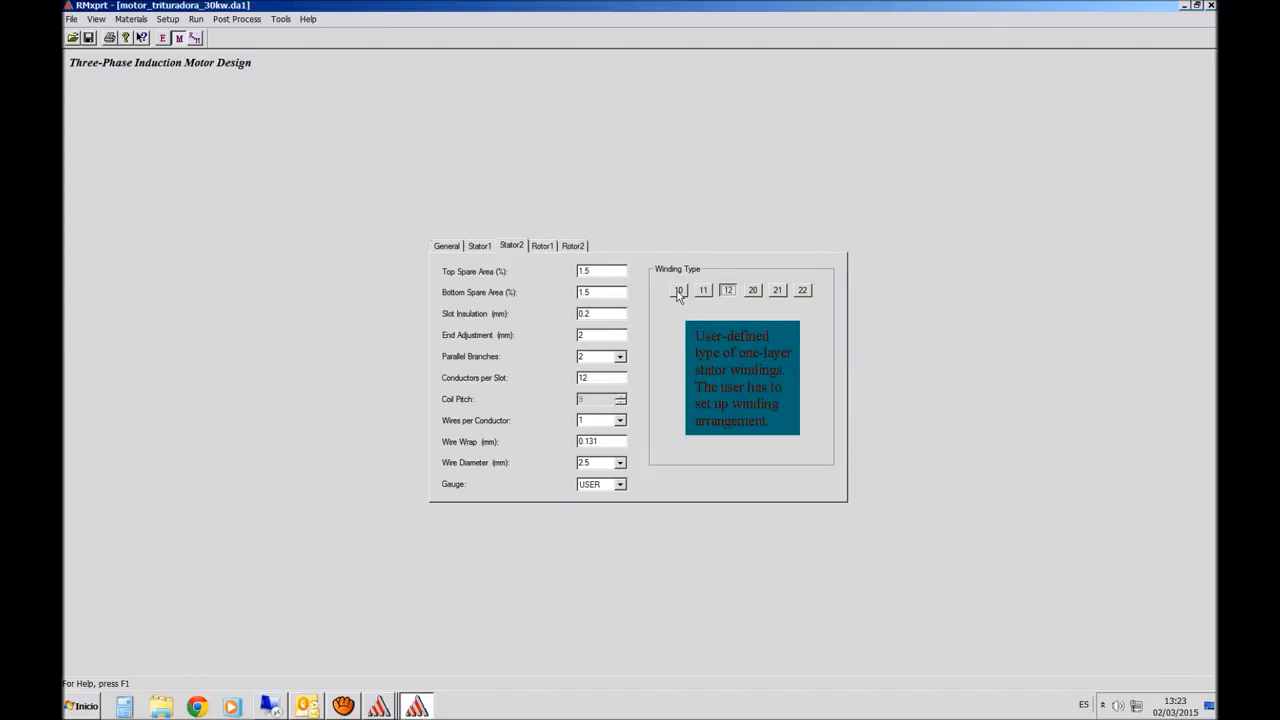
mouse_move(708, 289)
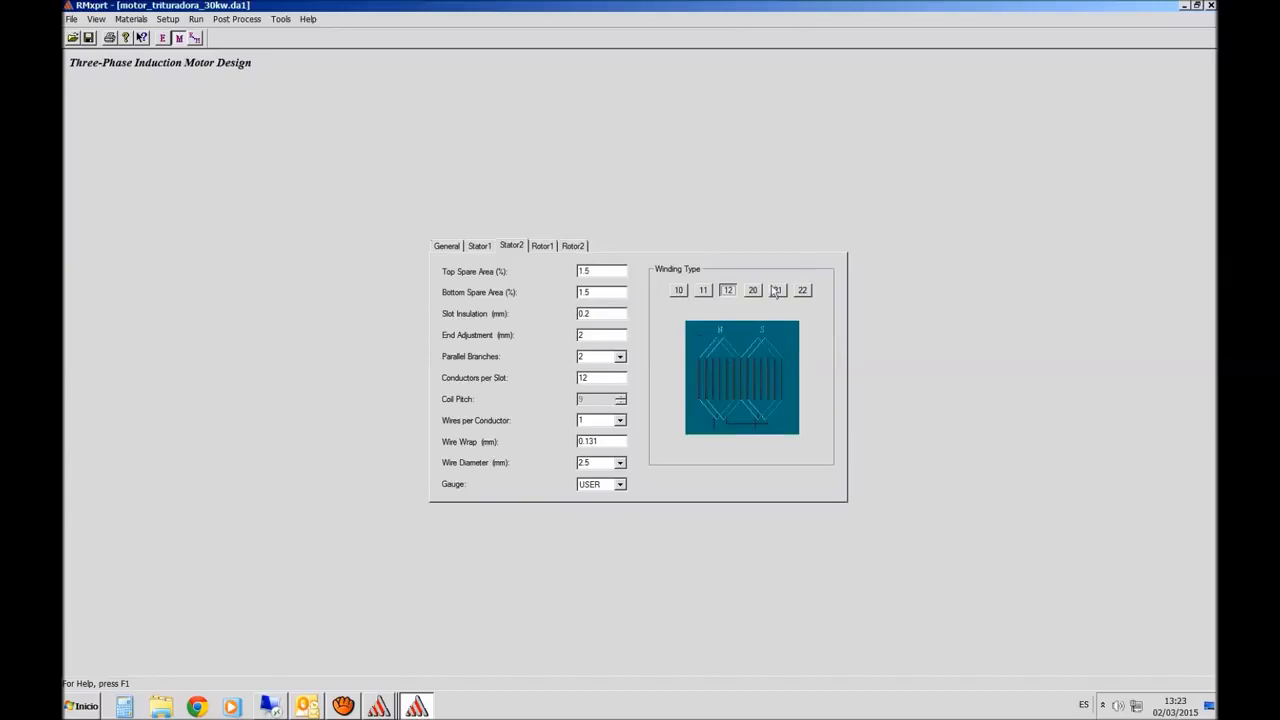
mouse_move(752, 291)
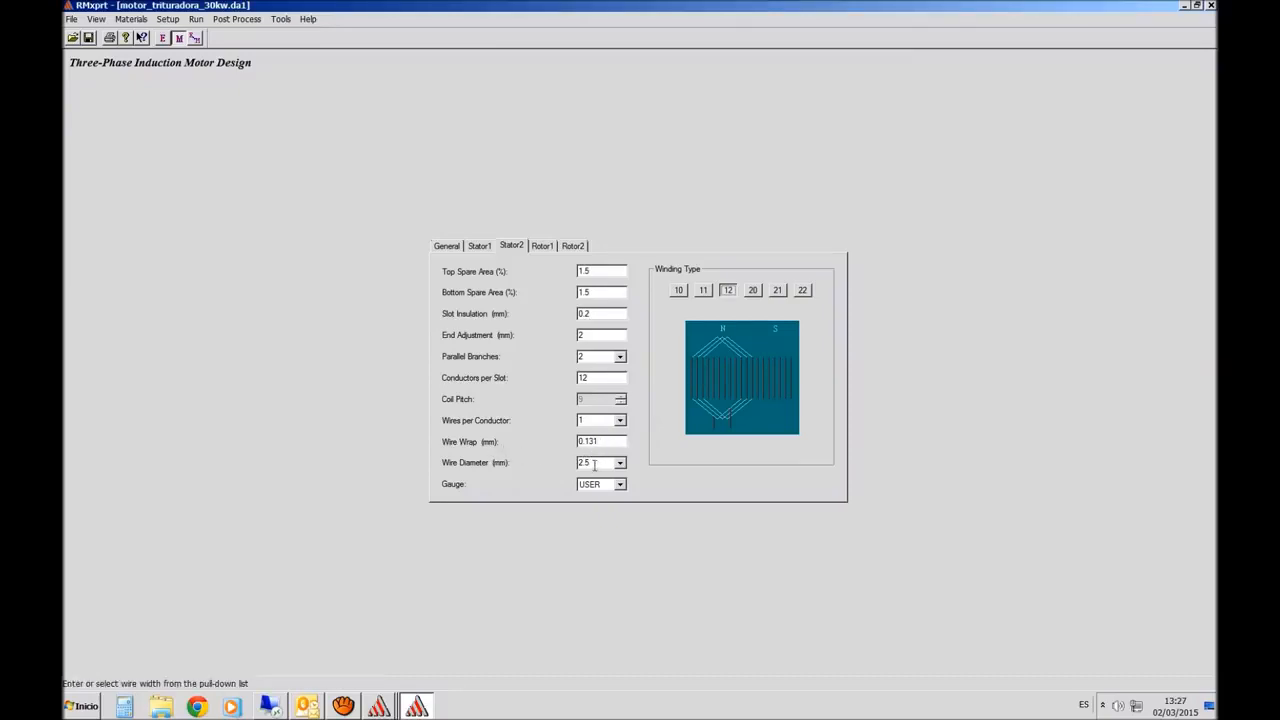
left_click_drag(602, 441, 580, 441)
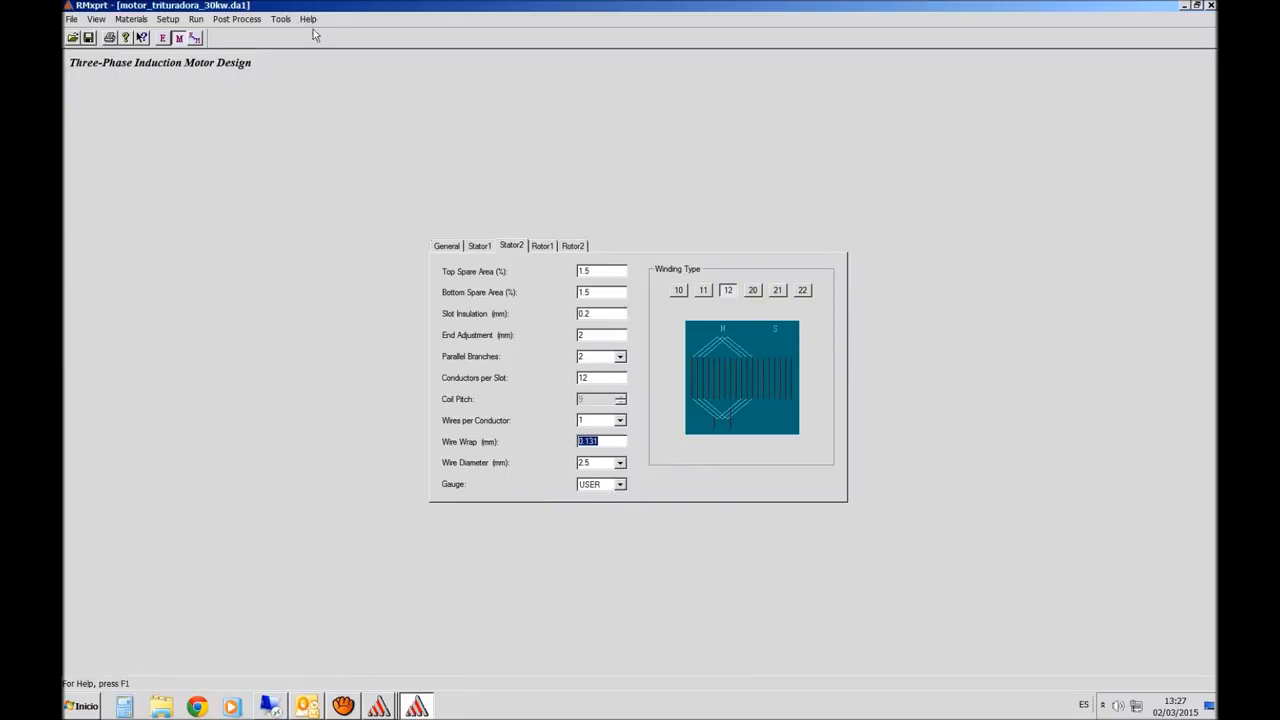
Review the Rotor1 slot data and preview the alternative top slot shapes, keeping slot type 1
left_click(542, 246)
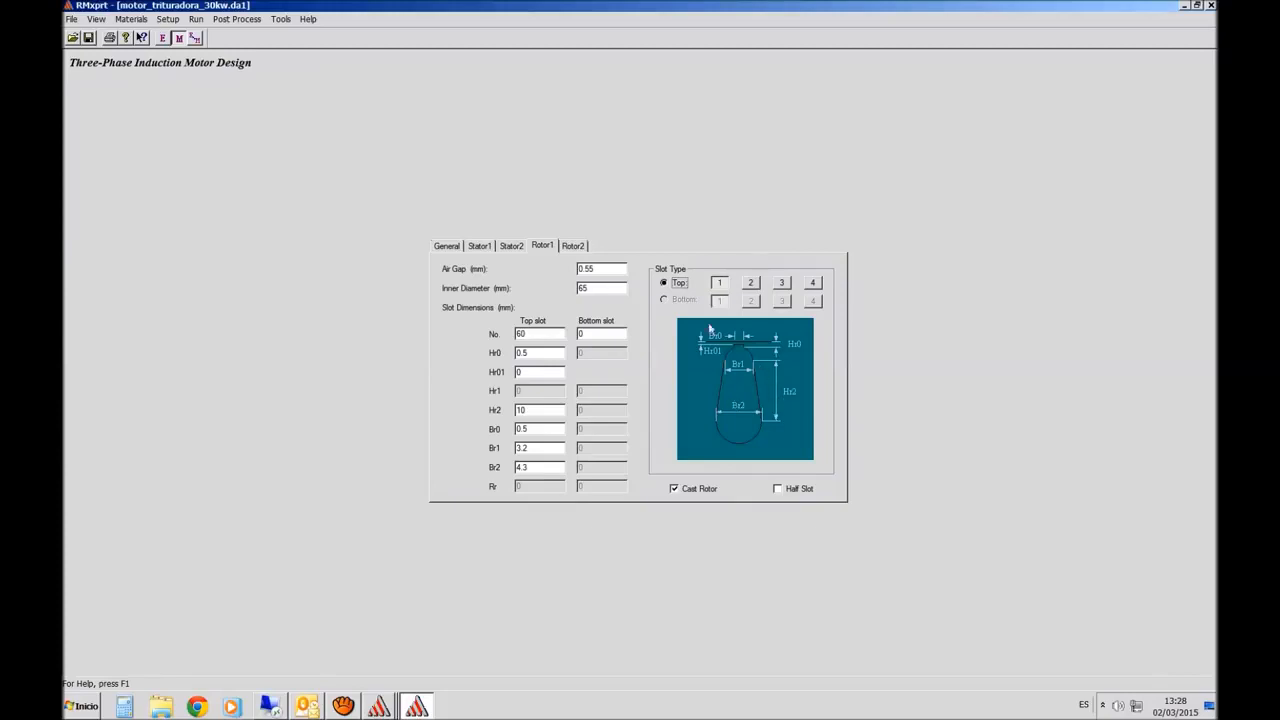
left_click(783, 284)
left_click(752, 284)
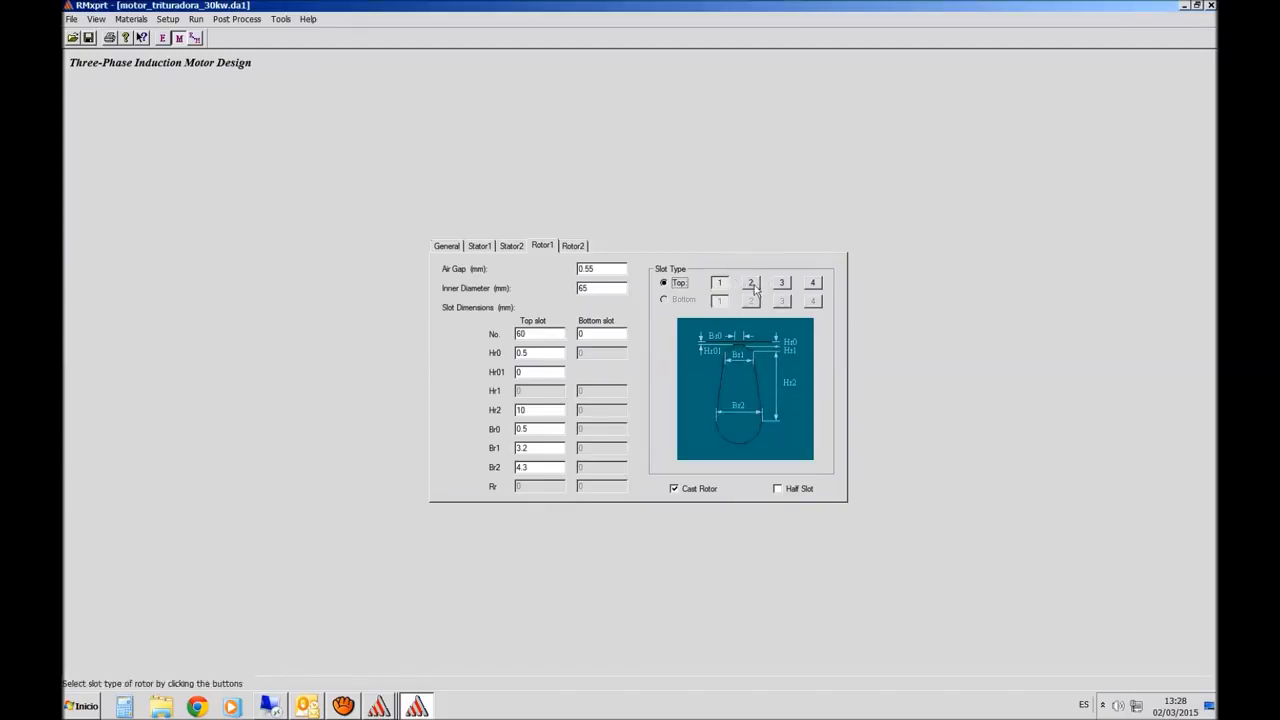
left_click(719, 283)
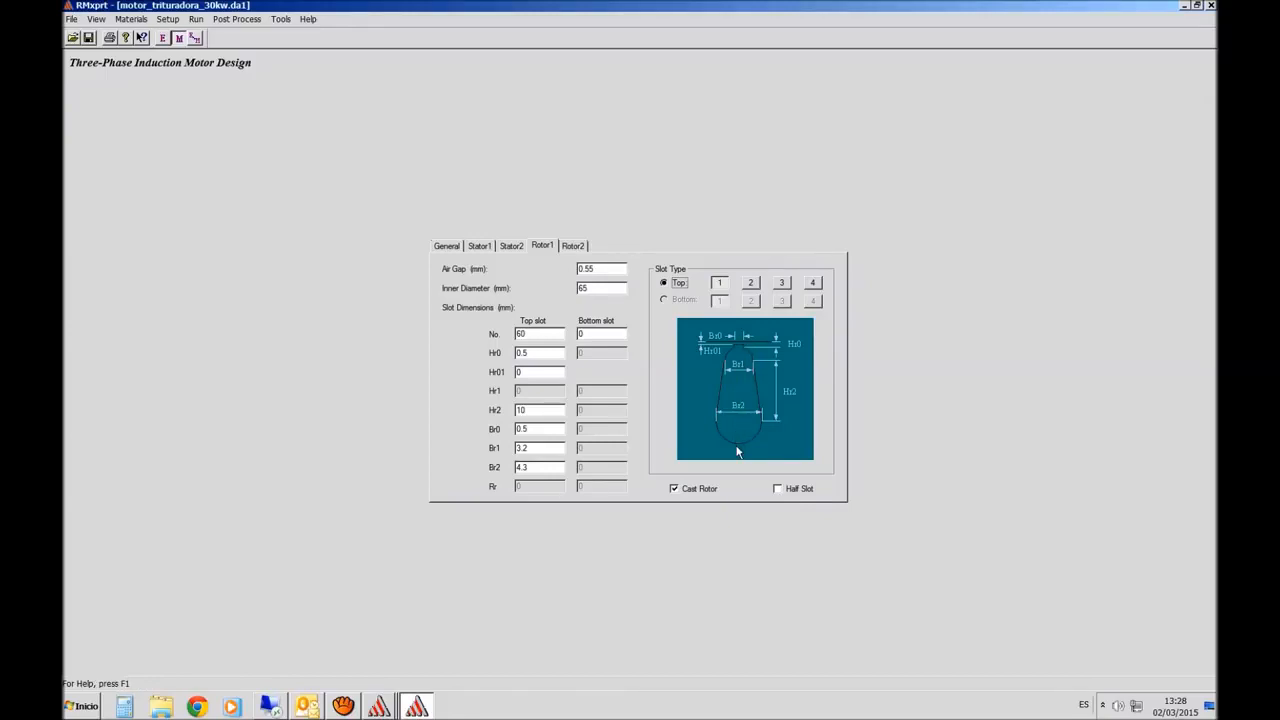
Review the Rotor2 data, preview the Aligned Duct vent type while keeping Axial Hole, and check the number of vents
left_click(580, 248)
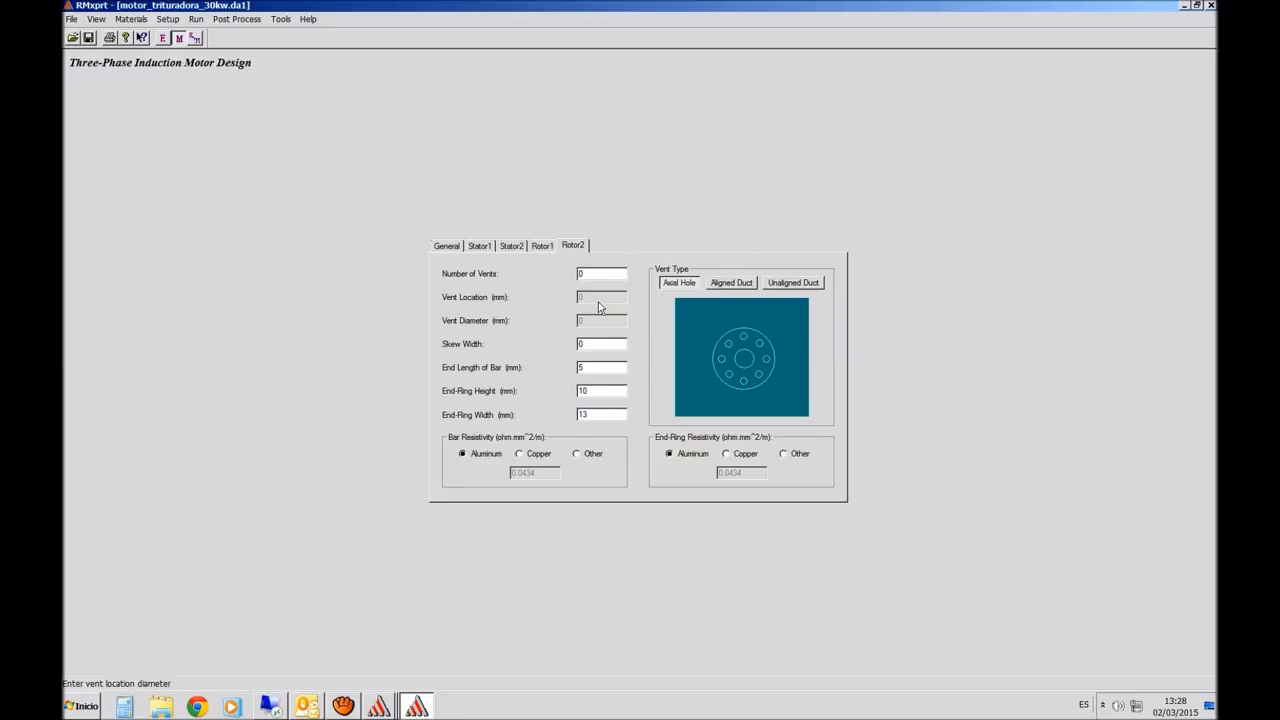
left_click(728, 286)
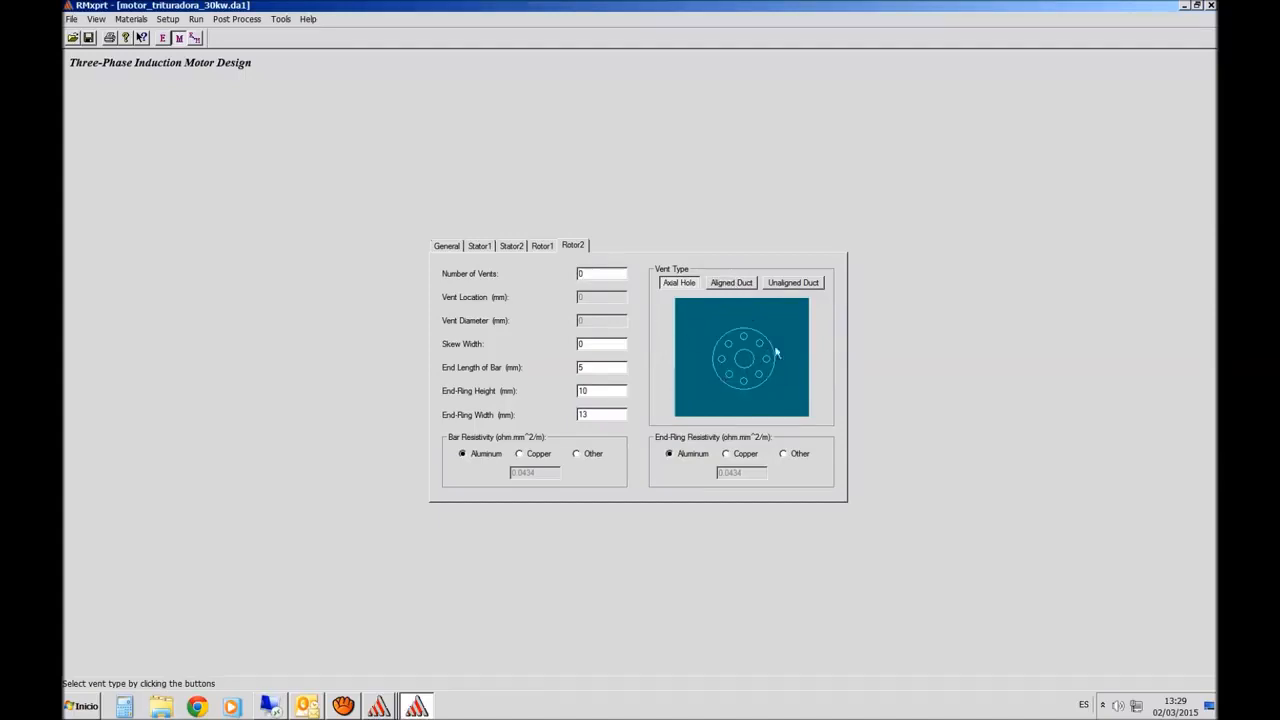
double_click(593, 273)
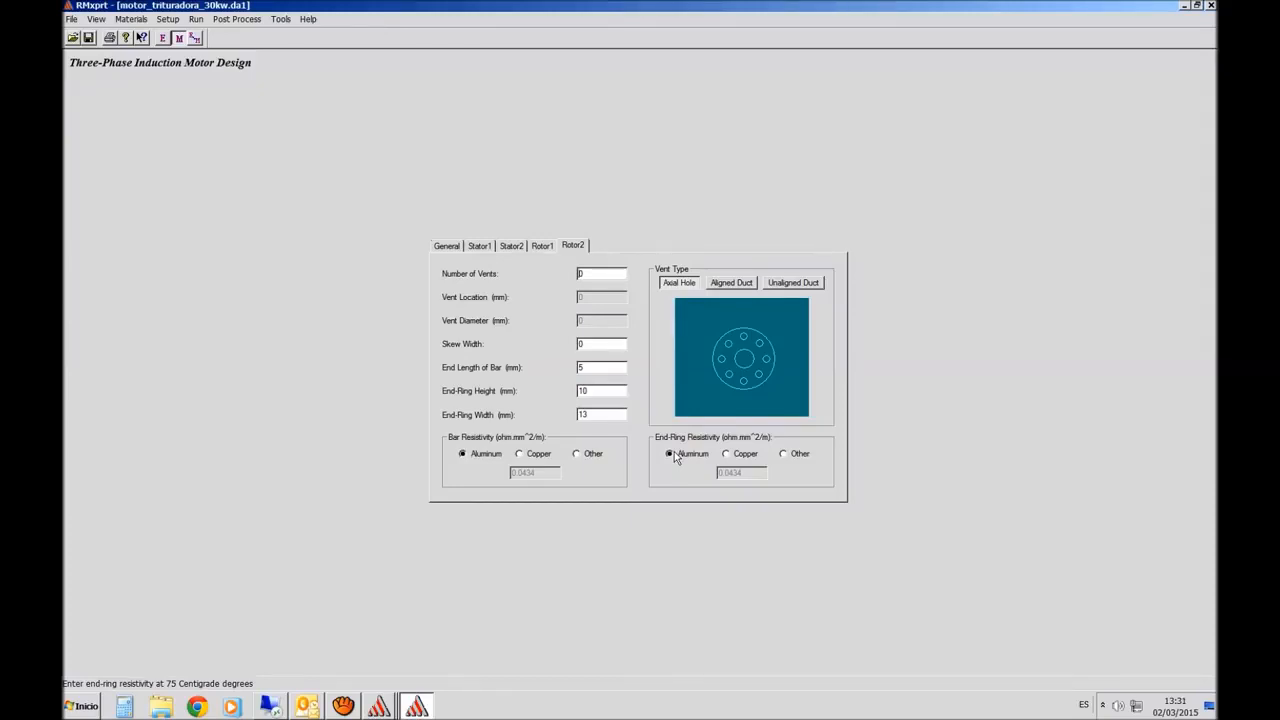
Run the analytical design of the motor and dismiss the completion note
left_click(196, 19)
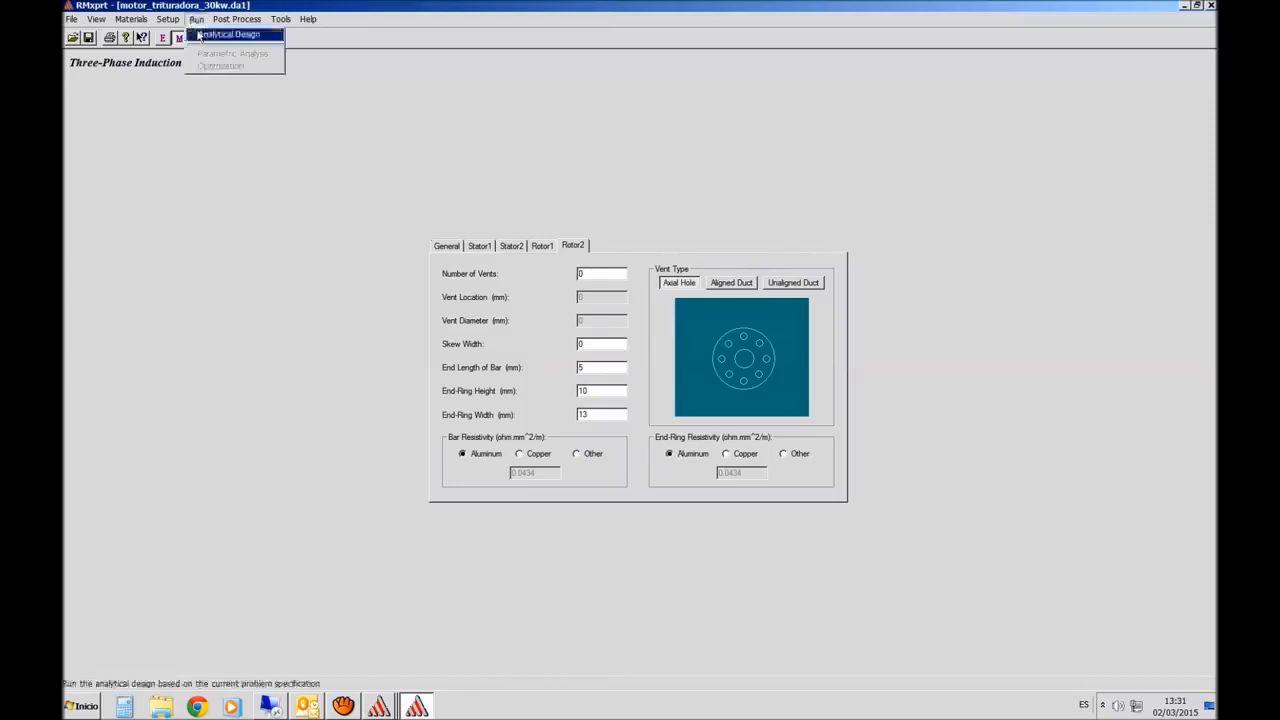
left_click(228, 34)
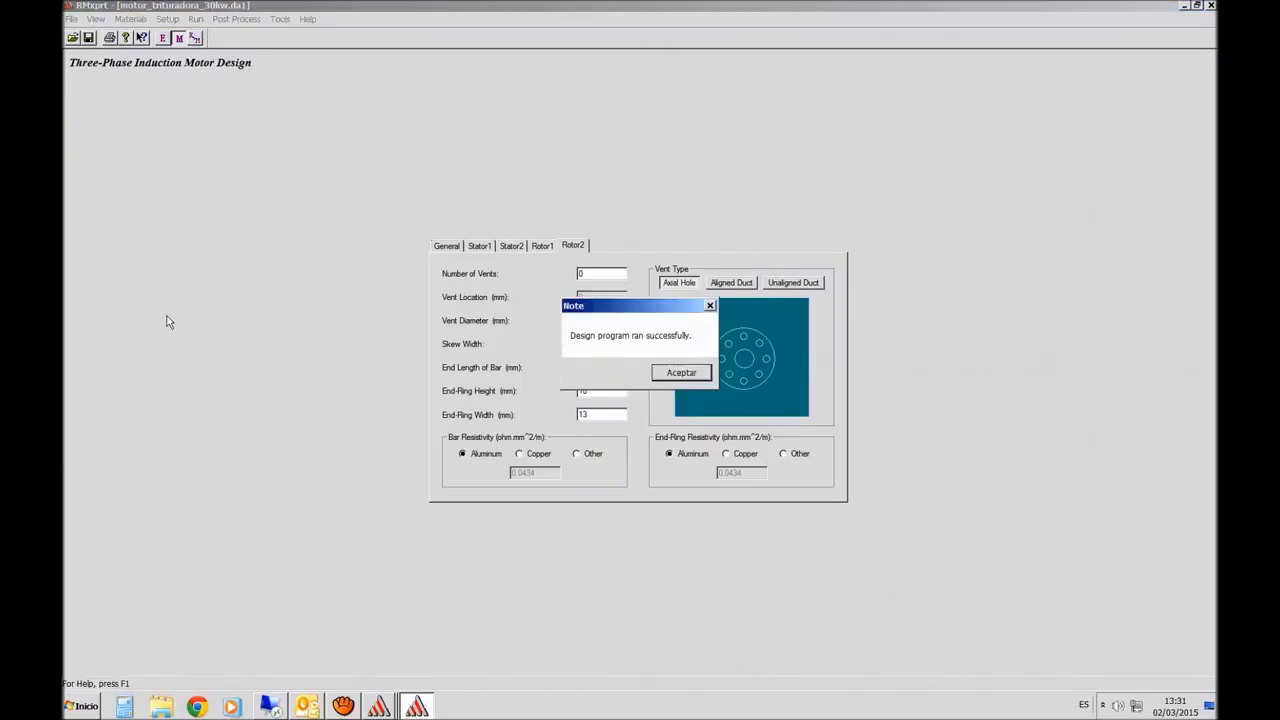
left_click(697, 375)
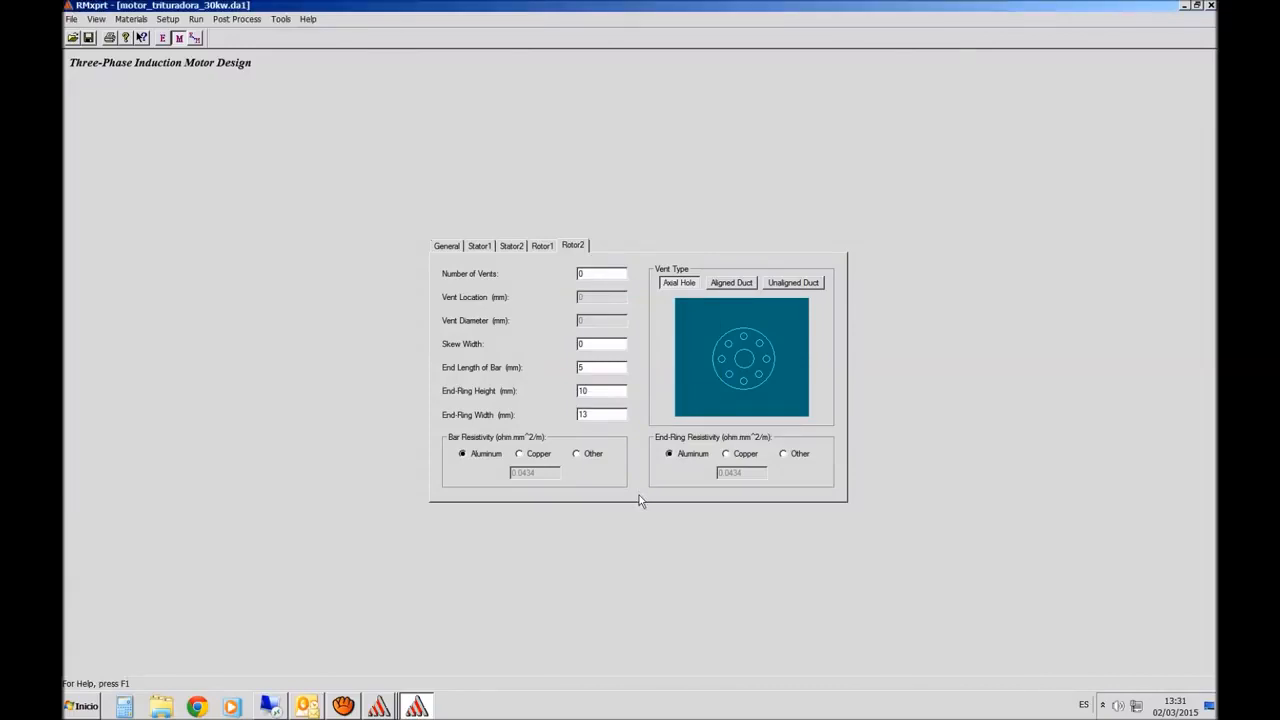
View the motor's lamination layout at different zoom levels, then check its print preview and close the preview
left_click(230, 20)
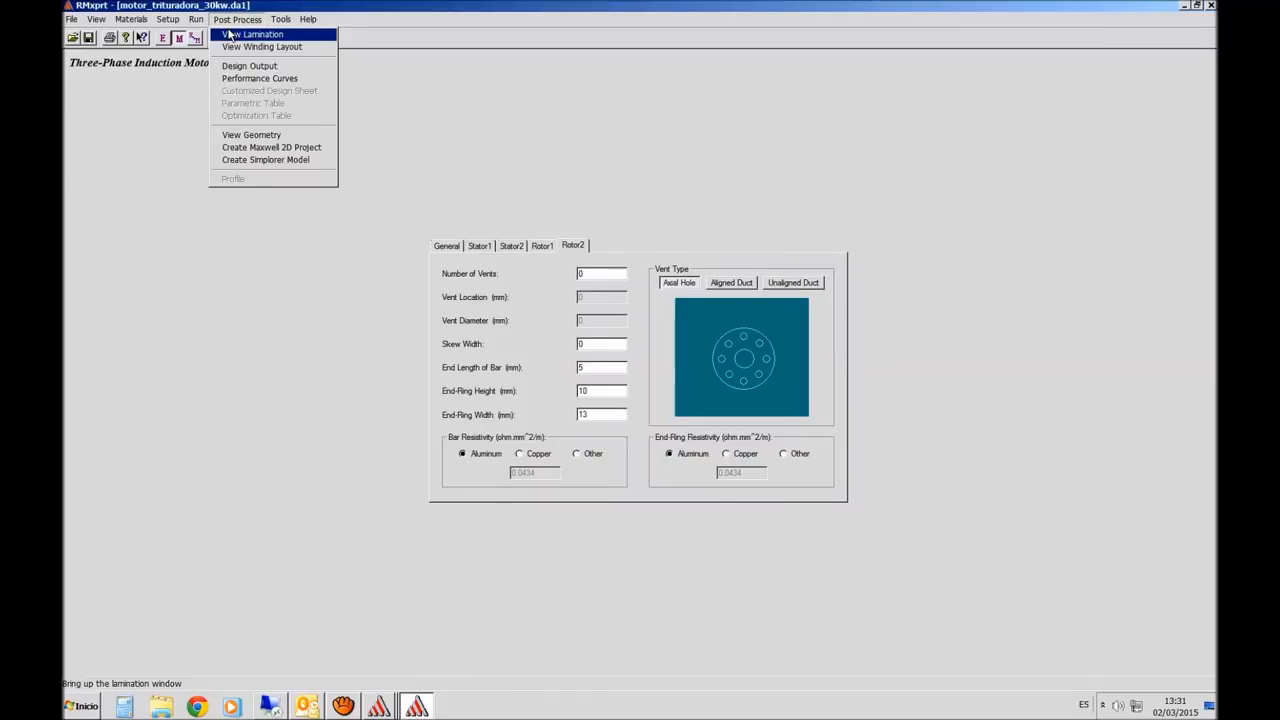
left_click(229, 36)
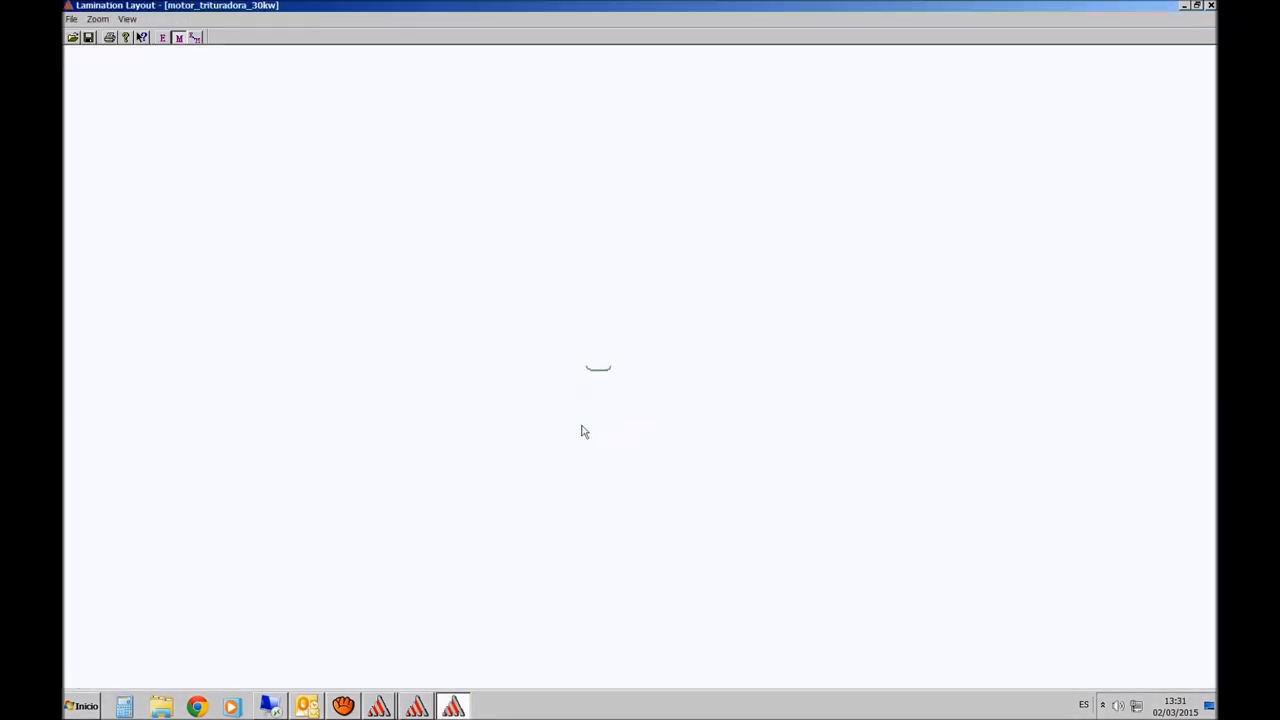
left_click(733, 130)
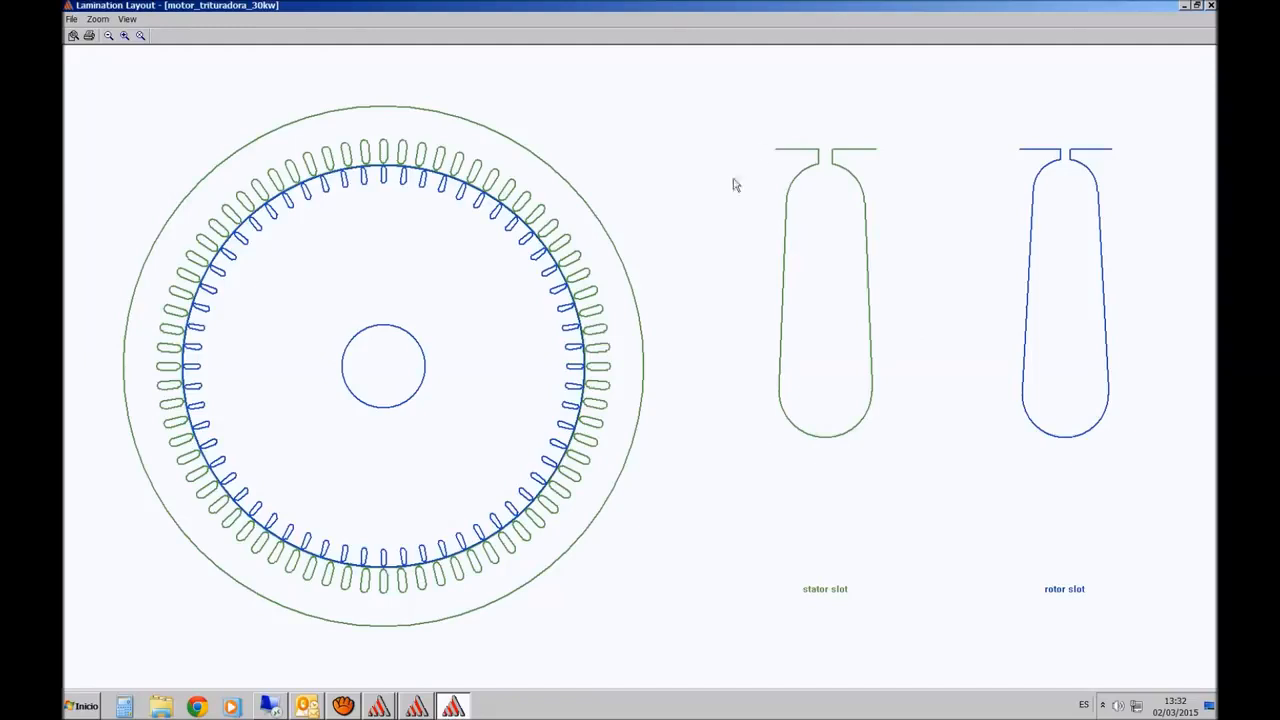
left_click(125, 37)
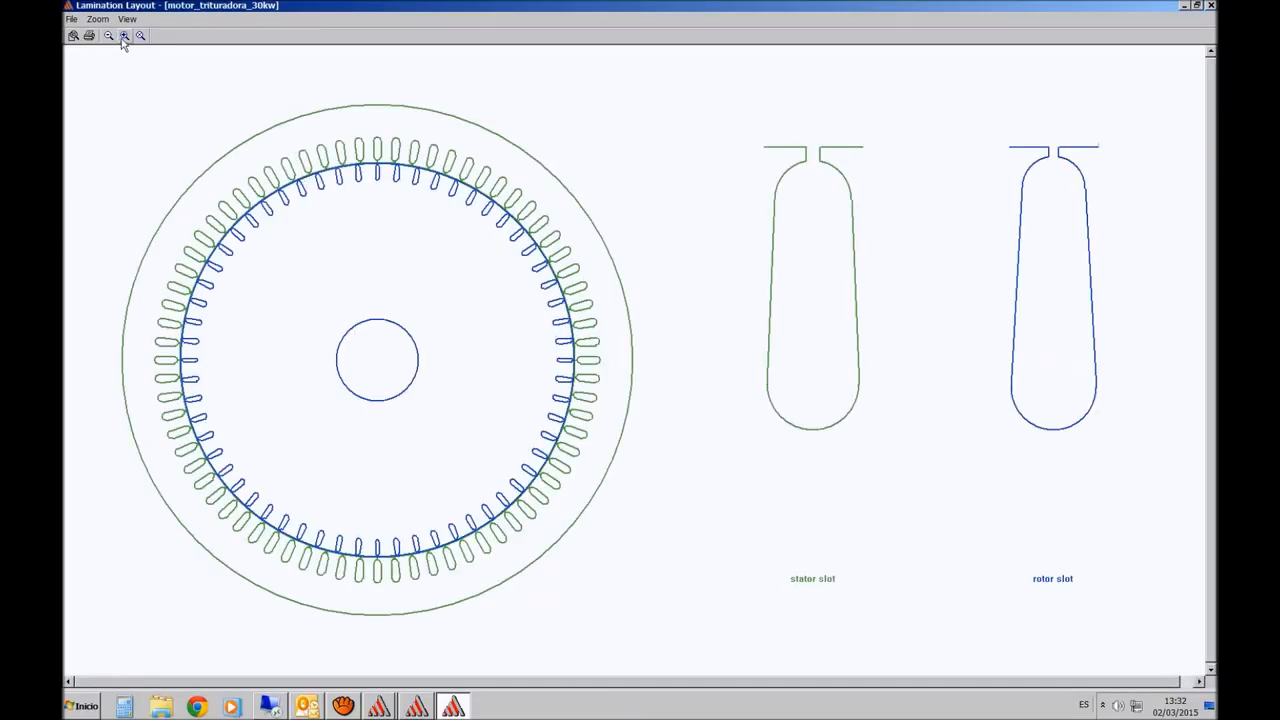
left_click(125, 37)
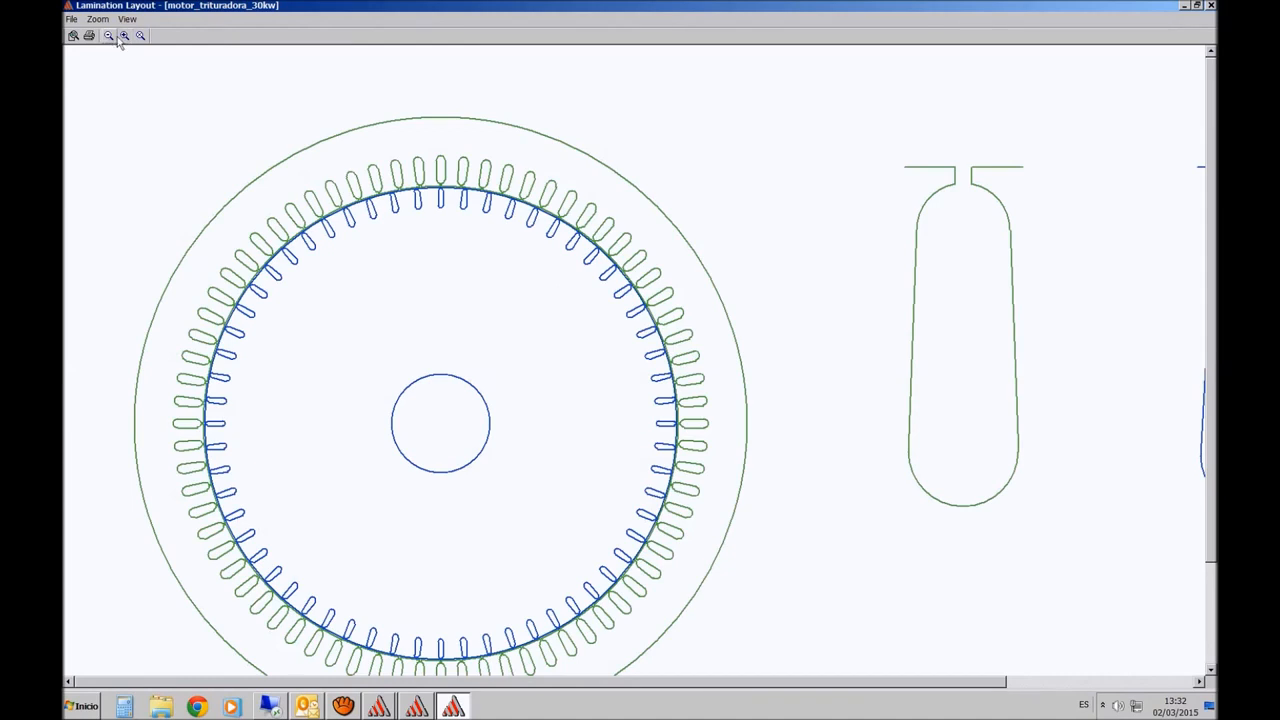
left_click(108, 36)
left_click(73, 36)
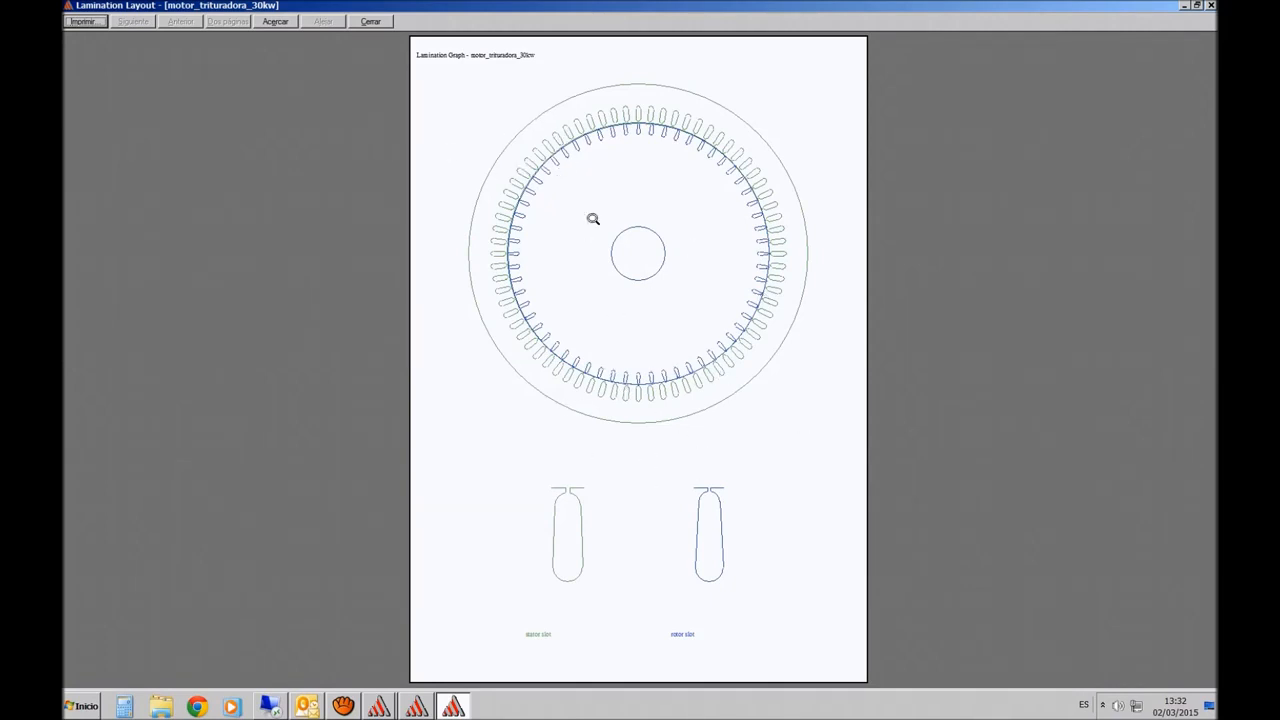
left_click(370, 21)
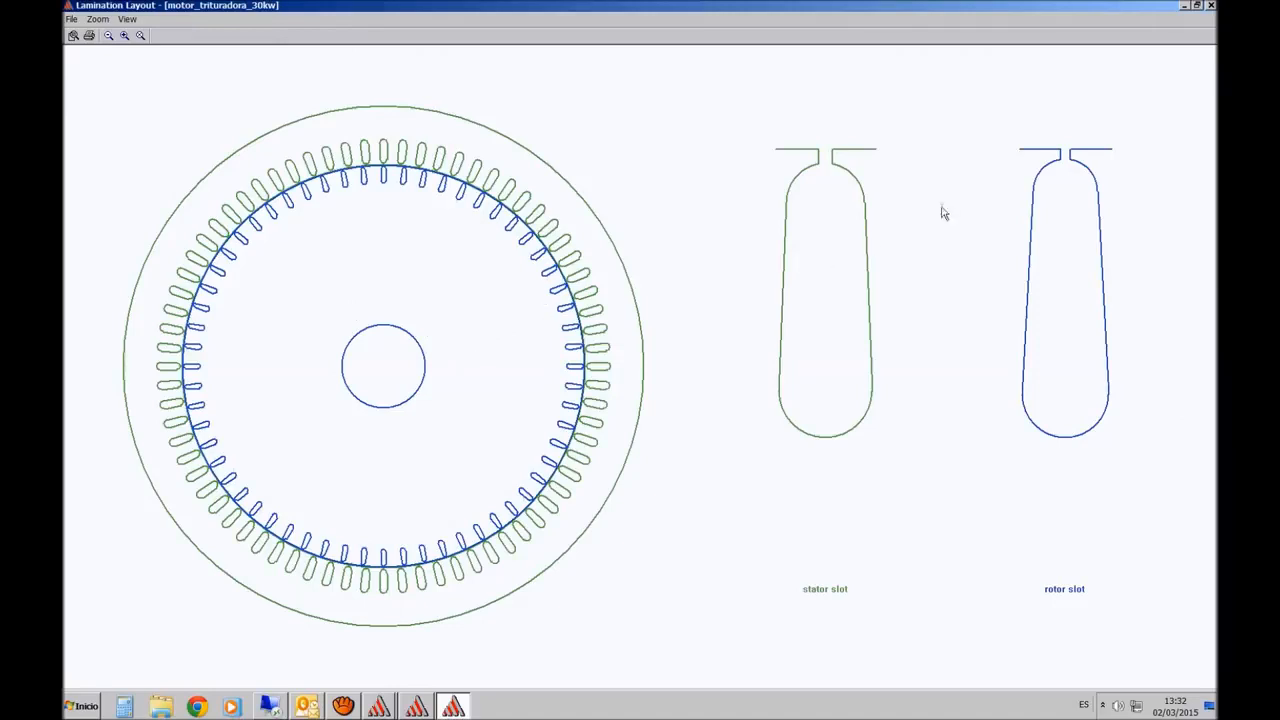
Close the lamination layout and open the winding layout to examine the coil table and the stator's phase diagram
left_click(1210, 5)
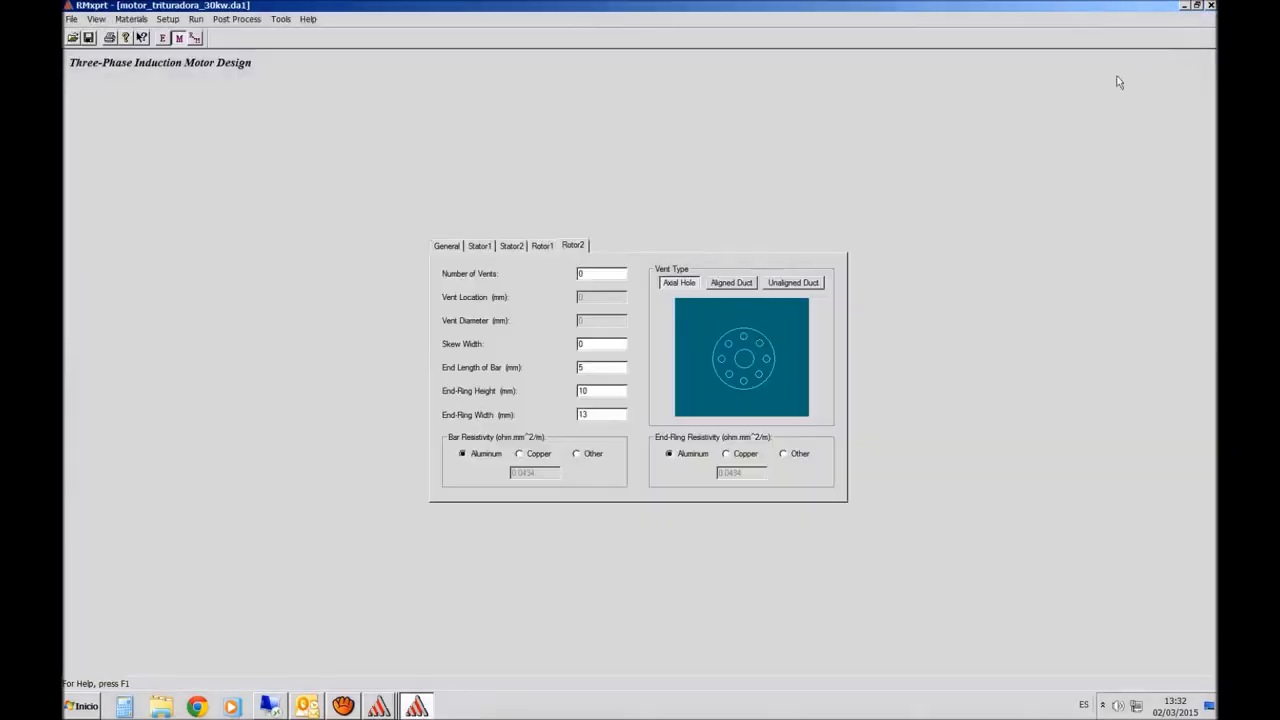
left_click(237, 19)
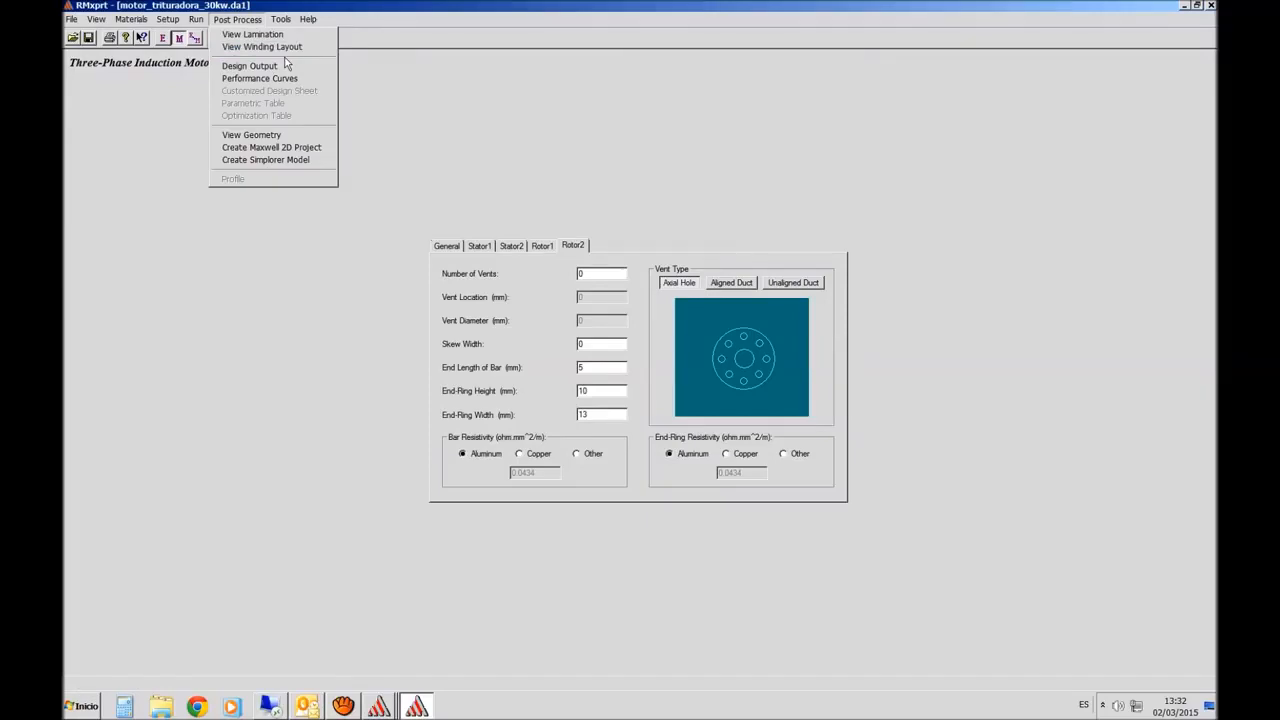
left_click(285, 47)
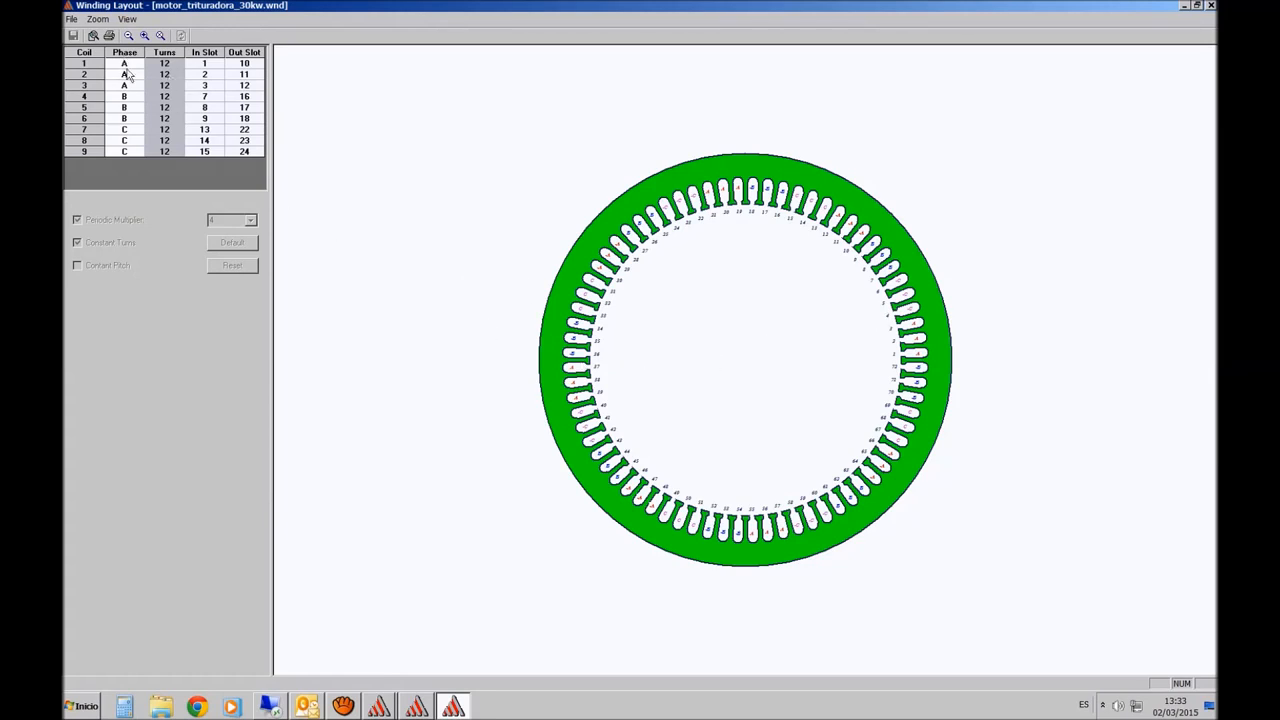
left_click(144, 36)
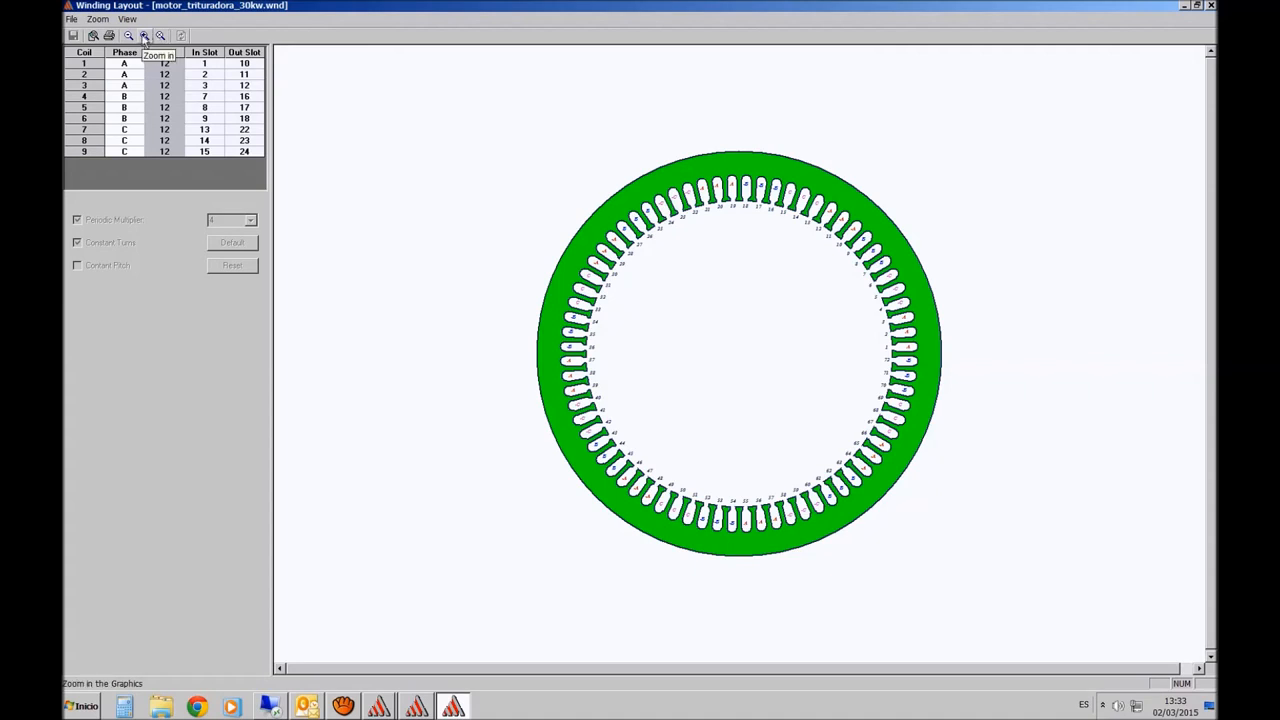
left_click(144, 36)
left_click(144, 36)
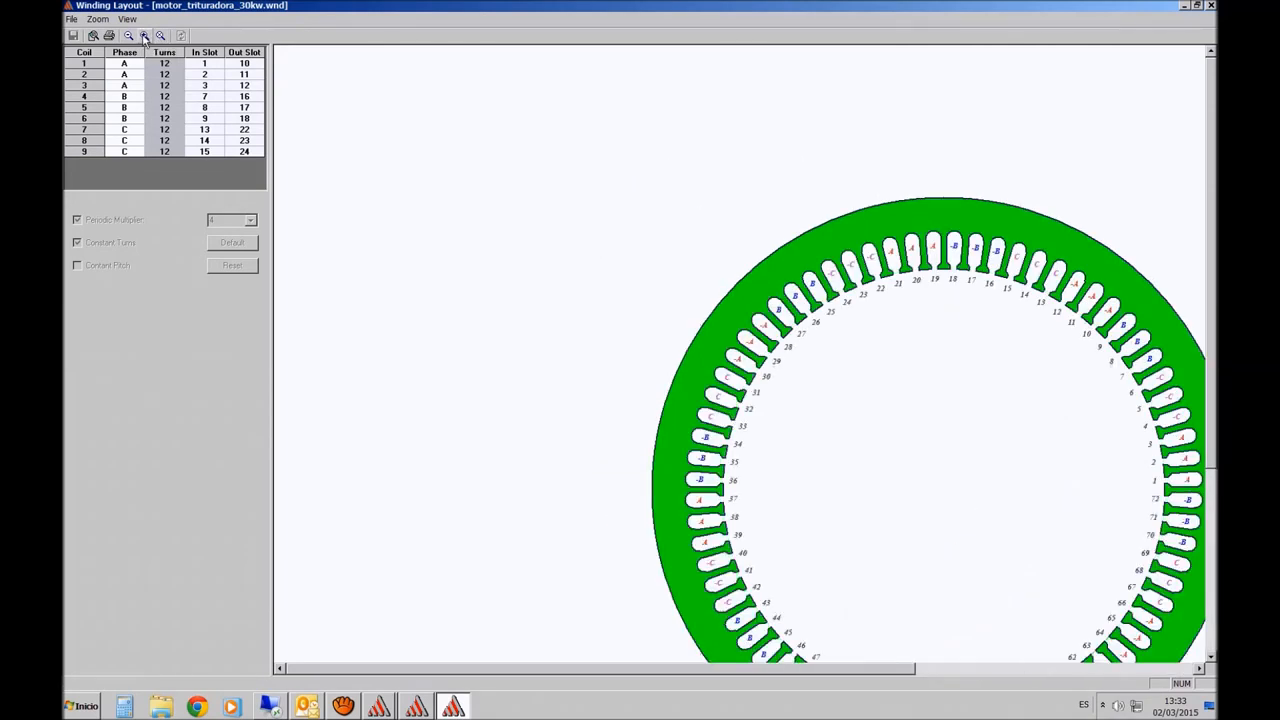
left_click_drag(743, 684, 900, 686)
left_click(160, 36)
left_click(144, 36)
left_click(145, 36)
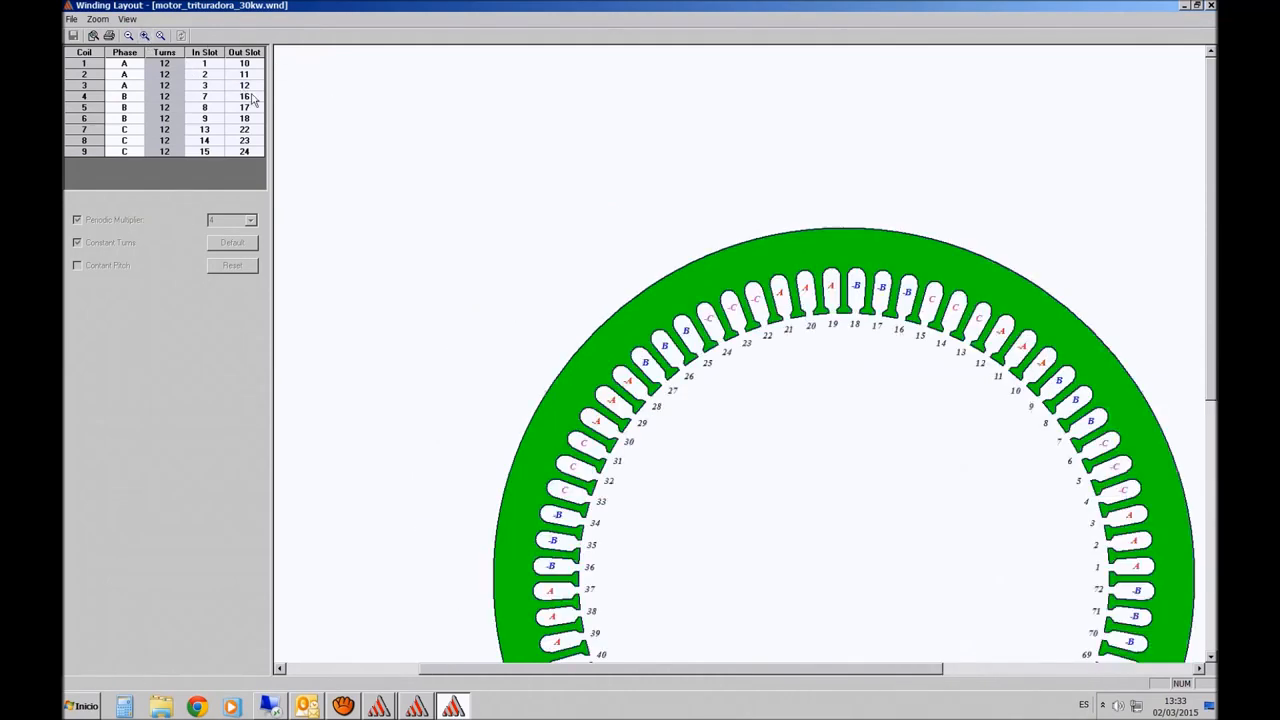
Examine the phase letters and slot numbers around the stator in close-up, then close the winding layout
mouse_move(1212, 350)
left_mouse_down()
mouse_move(1212, 473)
mouse_move(1212, 452)
left_mouse_up()
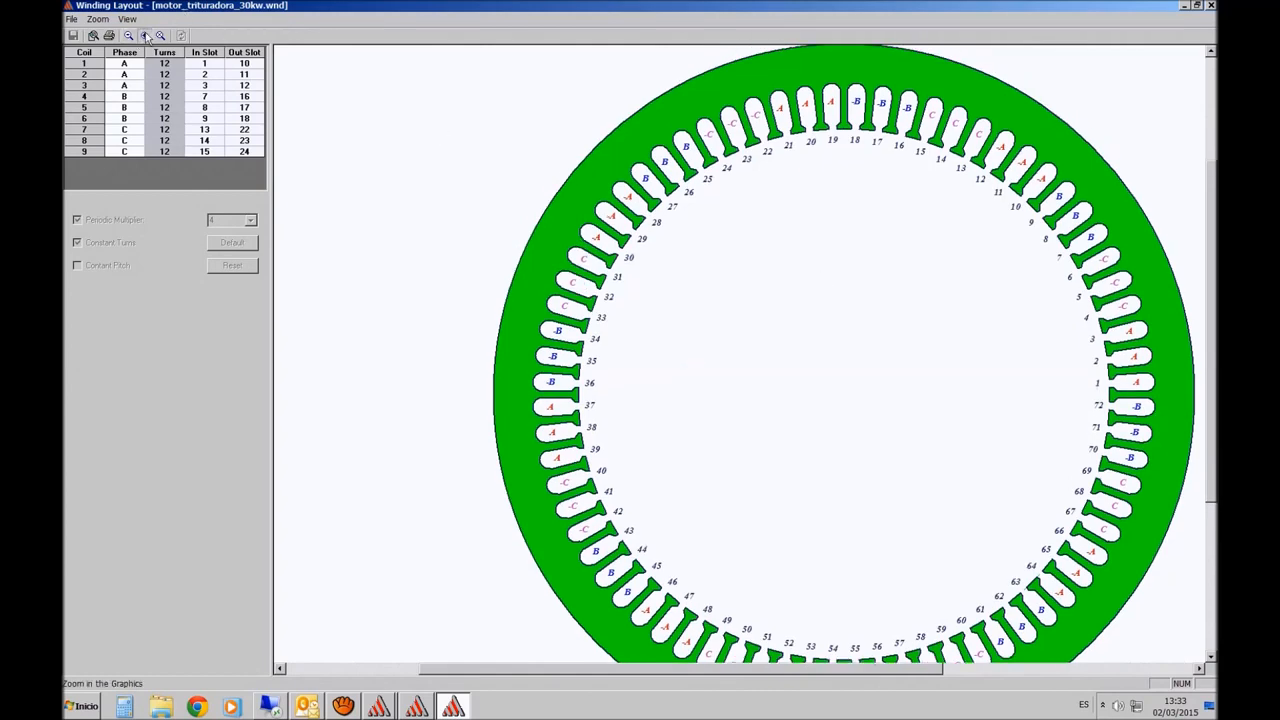
left_click(145, 36)
left_click(145, 36)
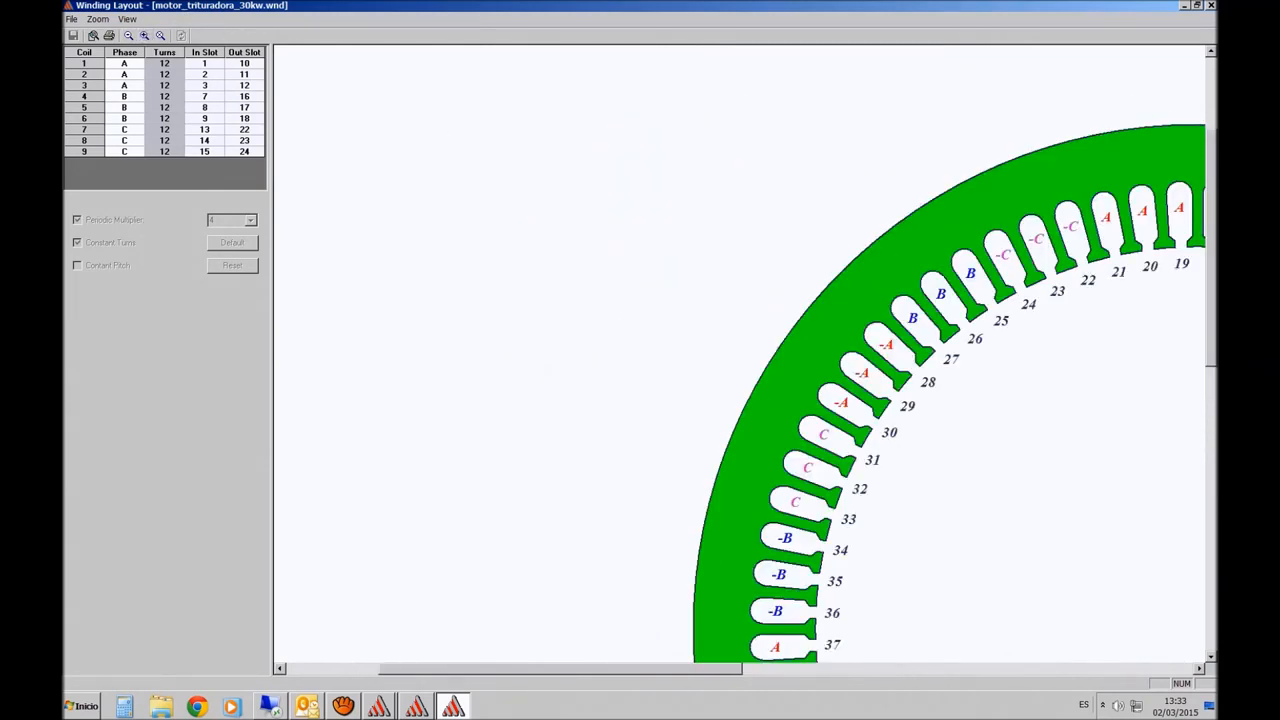
left_click_drag(1212, 340, 1212, 422)
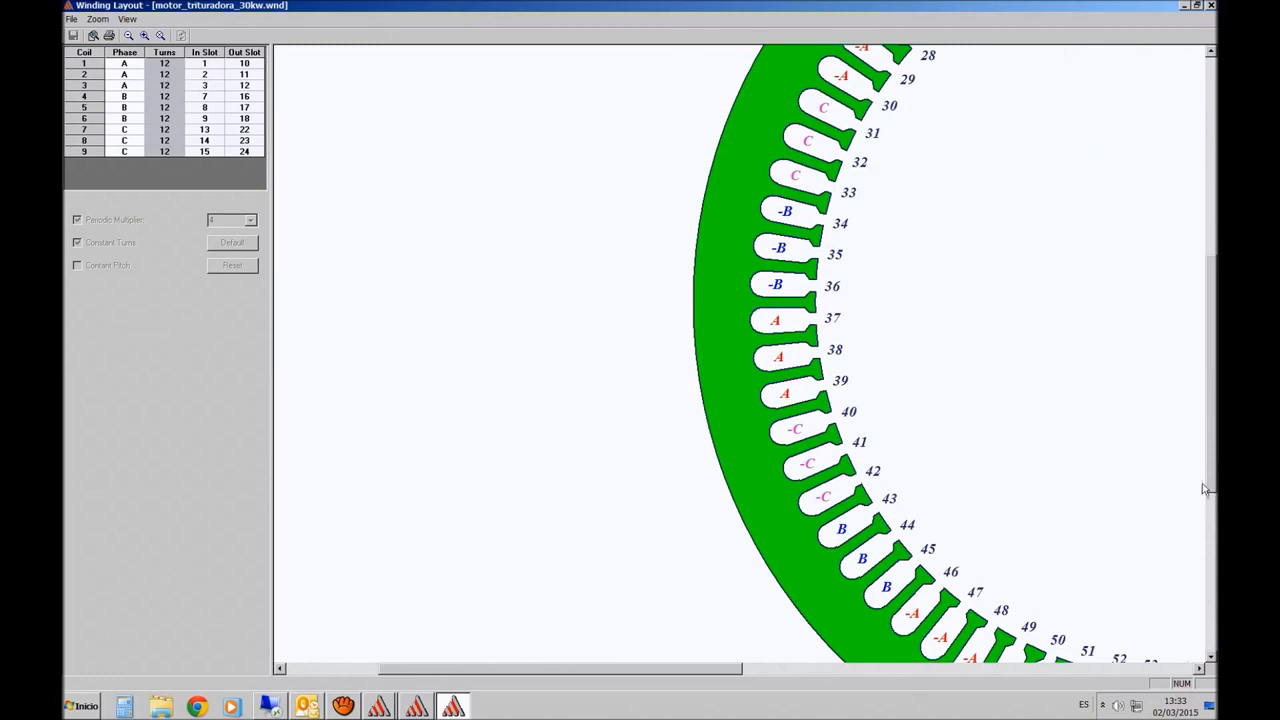
left_click_drag(705, 677, 849, 677)
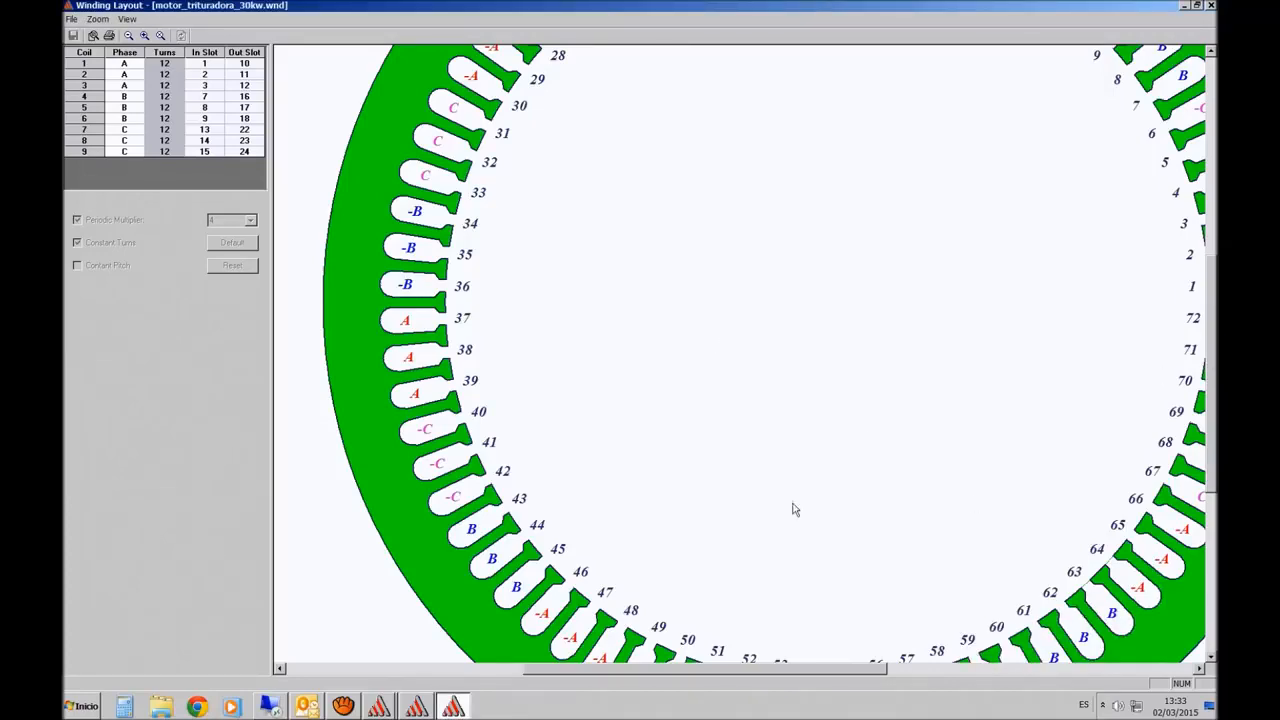
left_click_drag(1210, 328, 1202, 216)
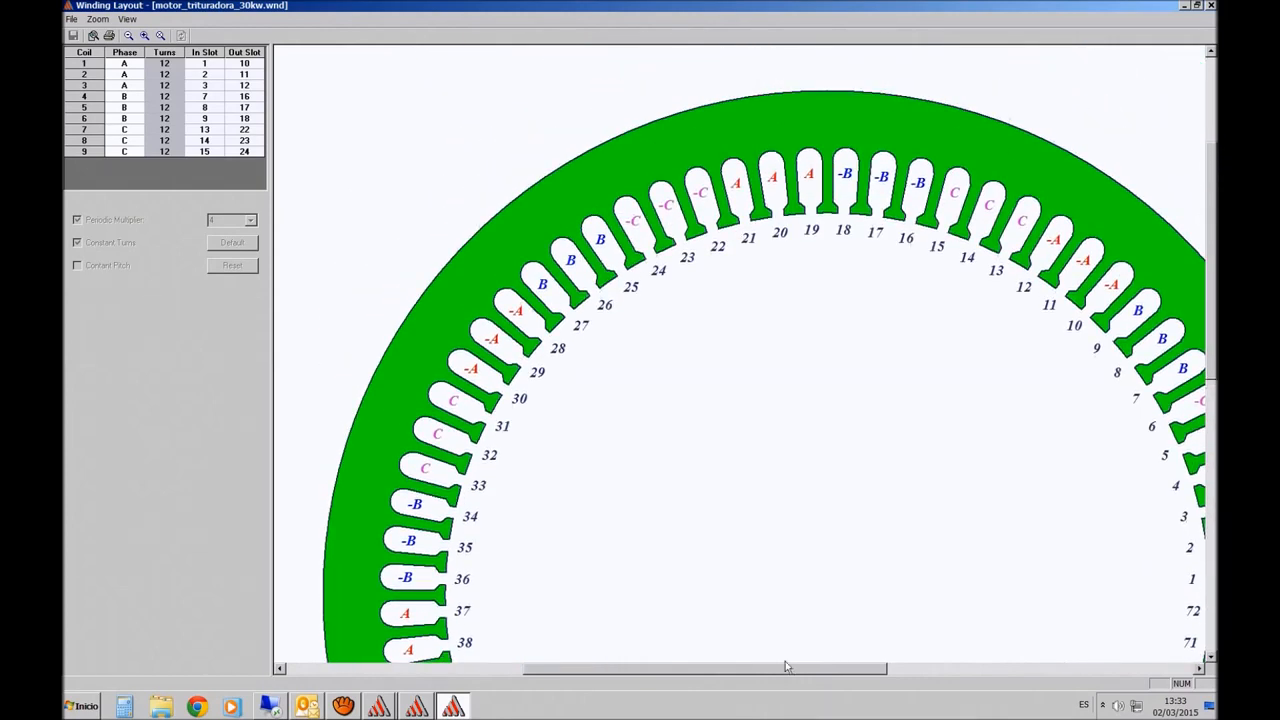
mouse_move(778, 670)
left_mouse_down()
mouse_move(897, 684)
mouse_move(780, 680)
mouse_move(797, 680)
left_mouse_up()
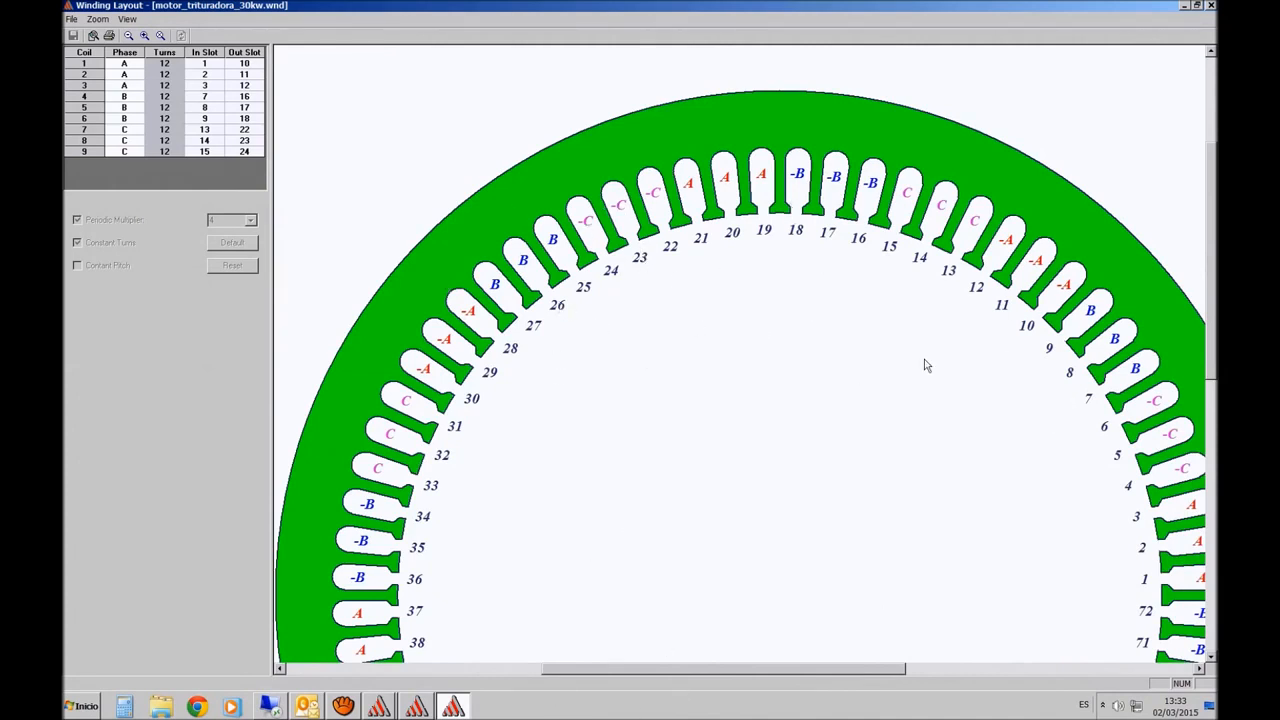
mouse_move(607, 673)
left_mouse_down()
mouse_move(557, 674)
mouse_move(582, 677)
left_mouse_up()
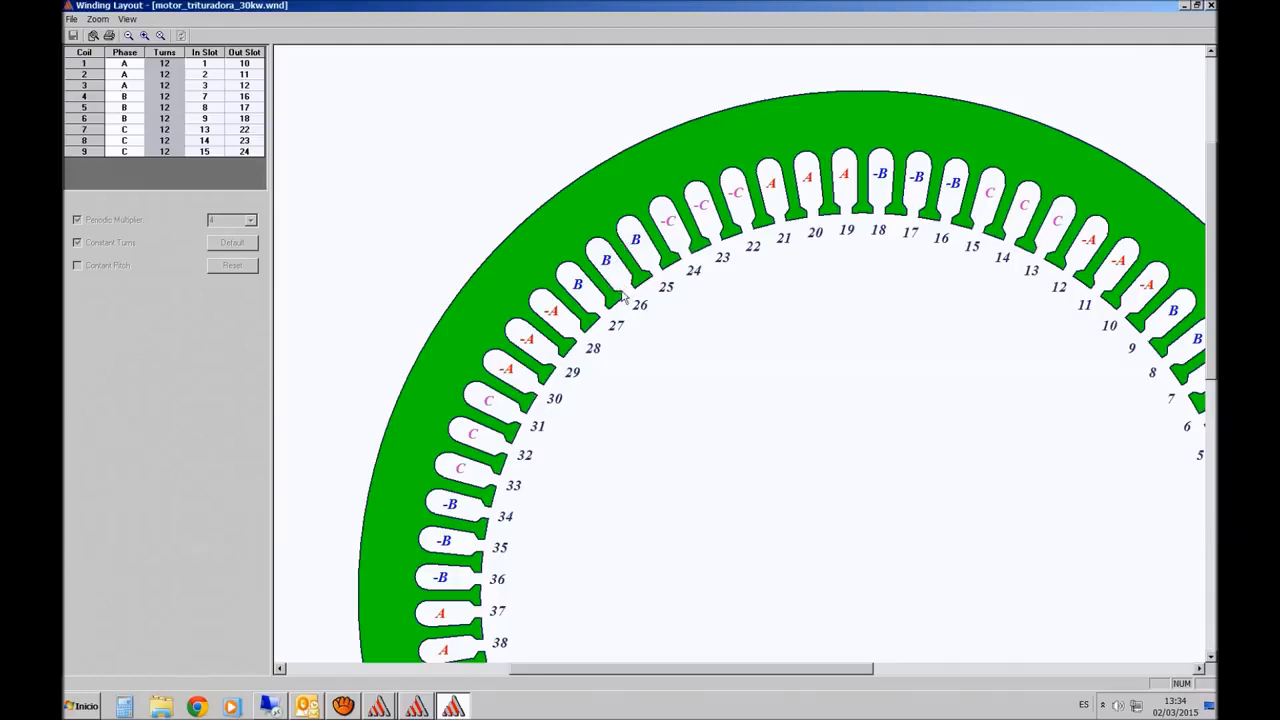
left_click(1210, 6)
Open the design output and review its general, stator, rotor and material consumption data
left_click(238, 19)
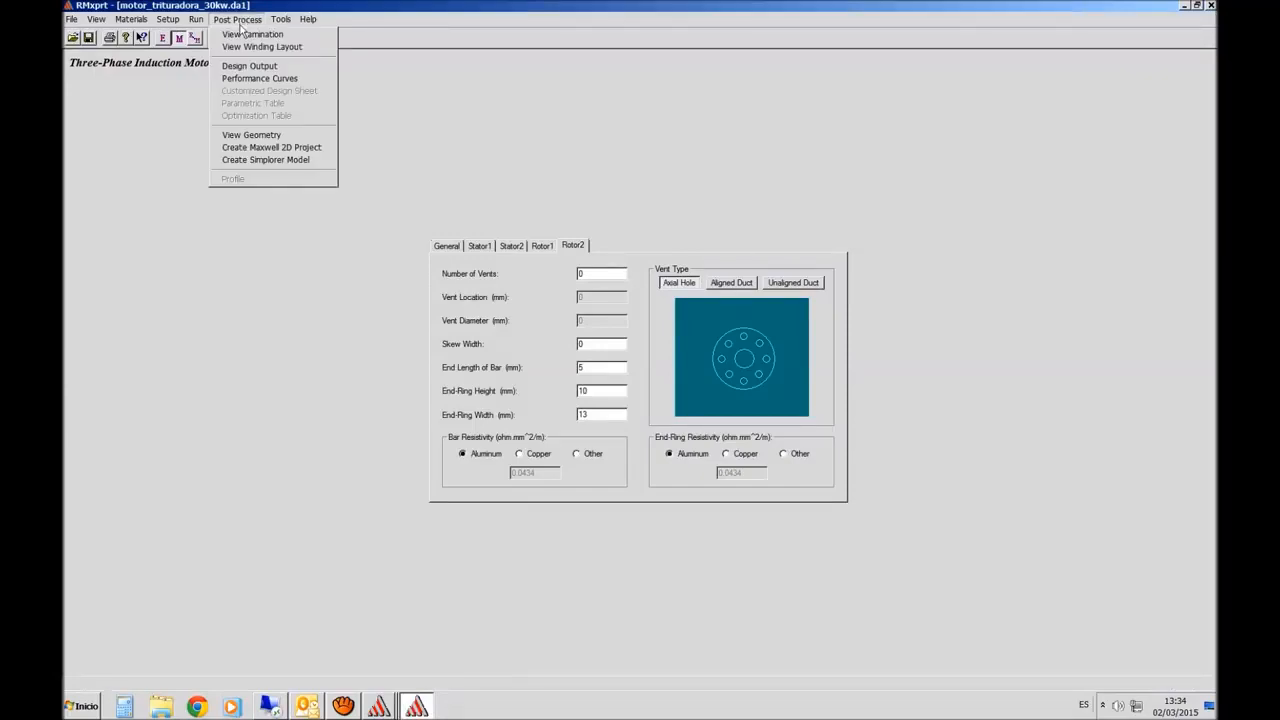
left_click(281, 67)
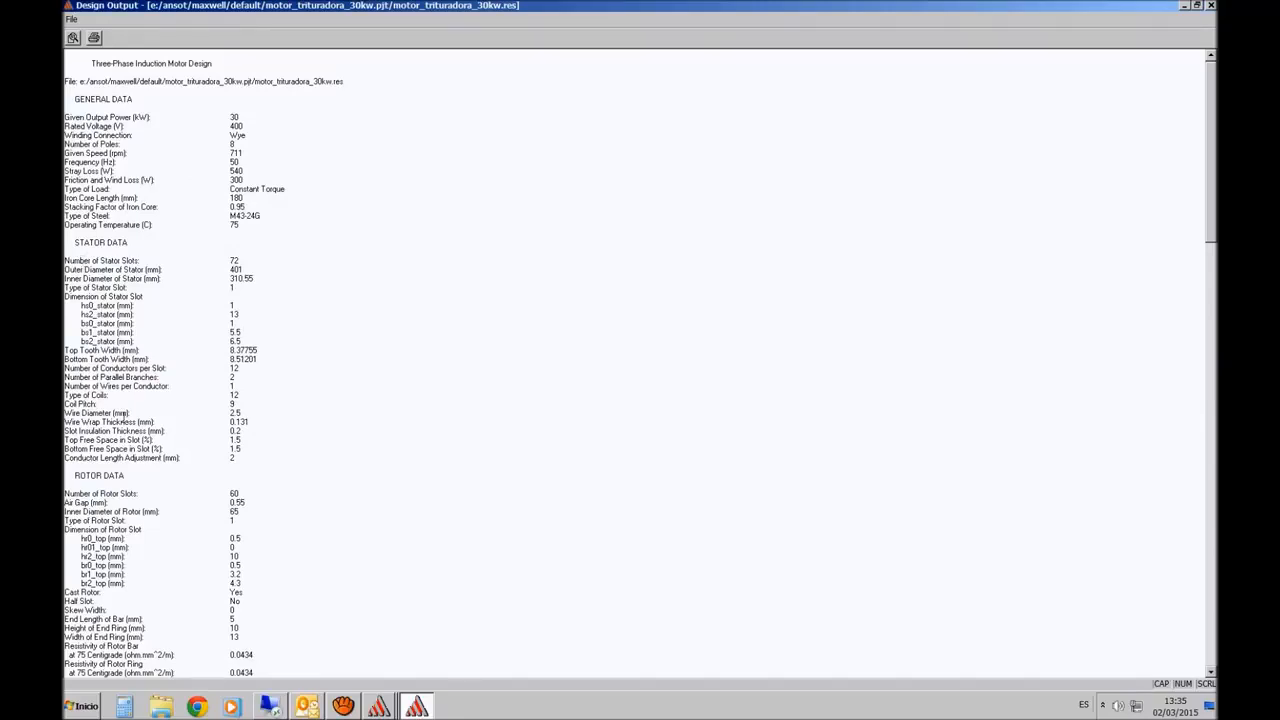
scroll(108, 405, "down", 9)
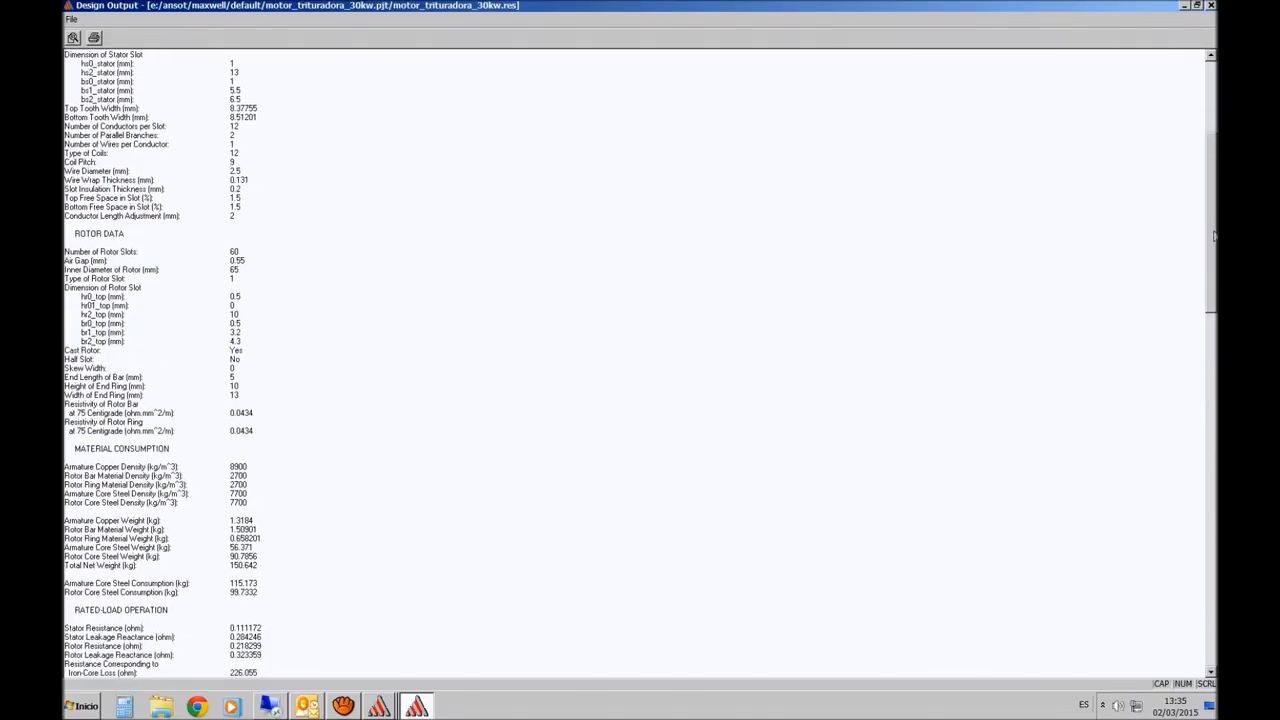
scroll(1213, 236, "down", 5)
scroll(640, 360, "down", 1)
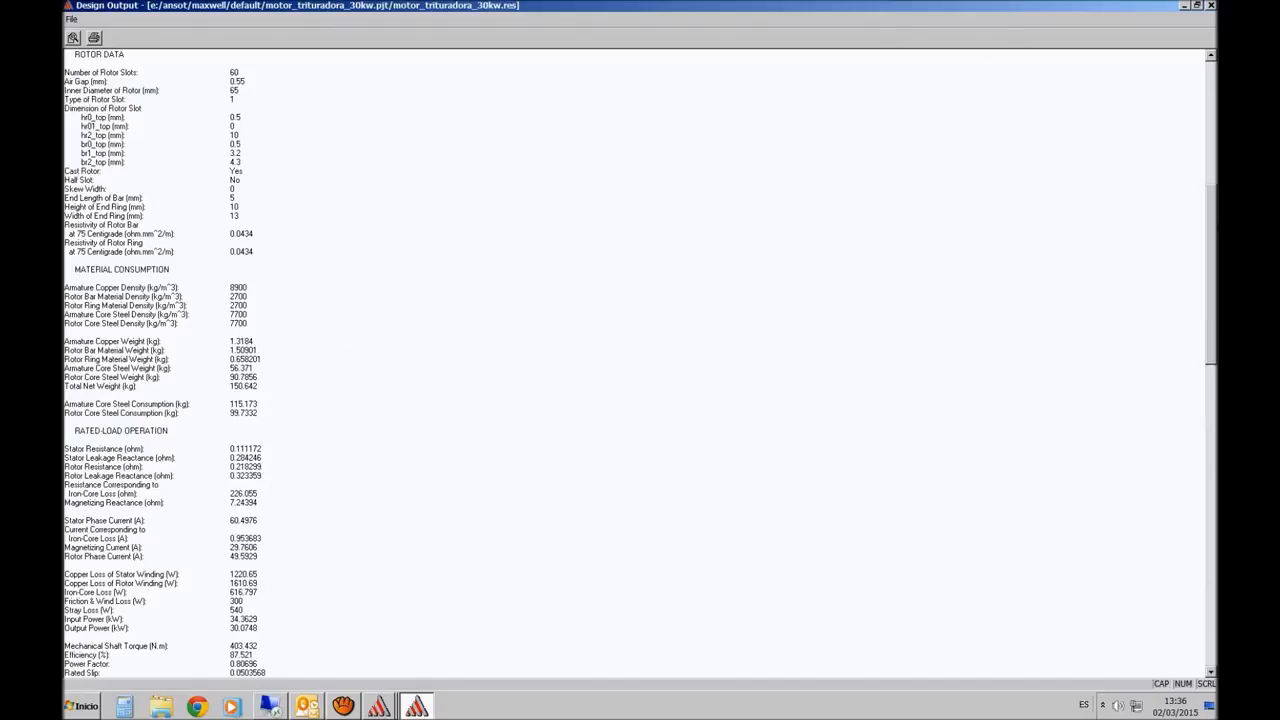
Review the rated-load, no-load, break-down, locked-rotor, winding and transient FEA data in the design output, then close it
left_click_drag(1212, 227, 1211, 315)
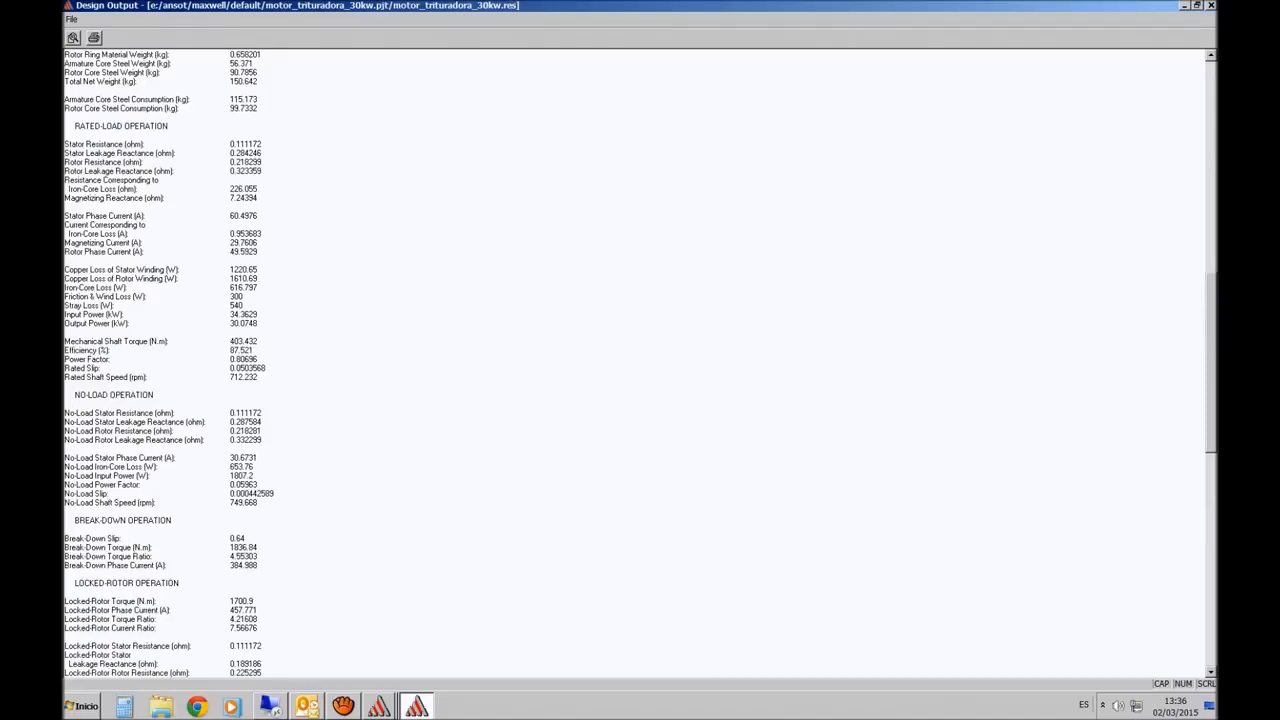
left_click_drag(1213, 313, 1213, 393)
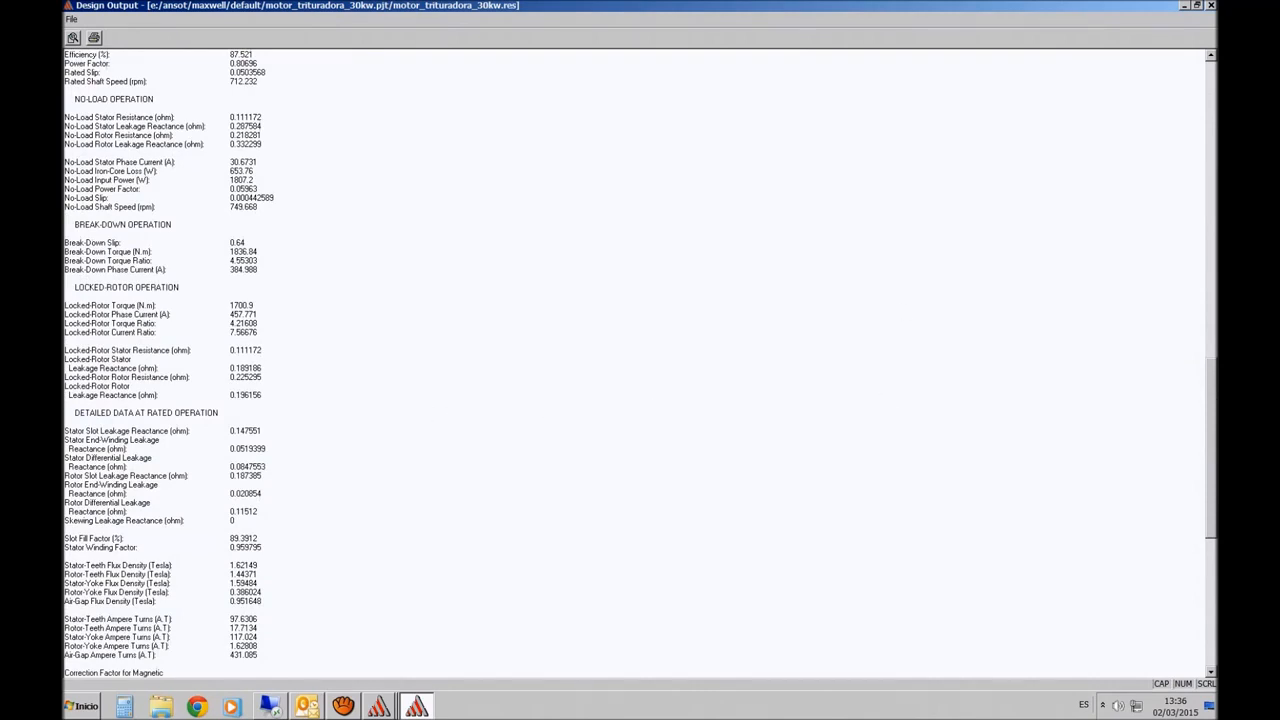
left_click_drag(1213, 391, 1214, 486)
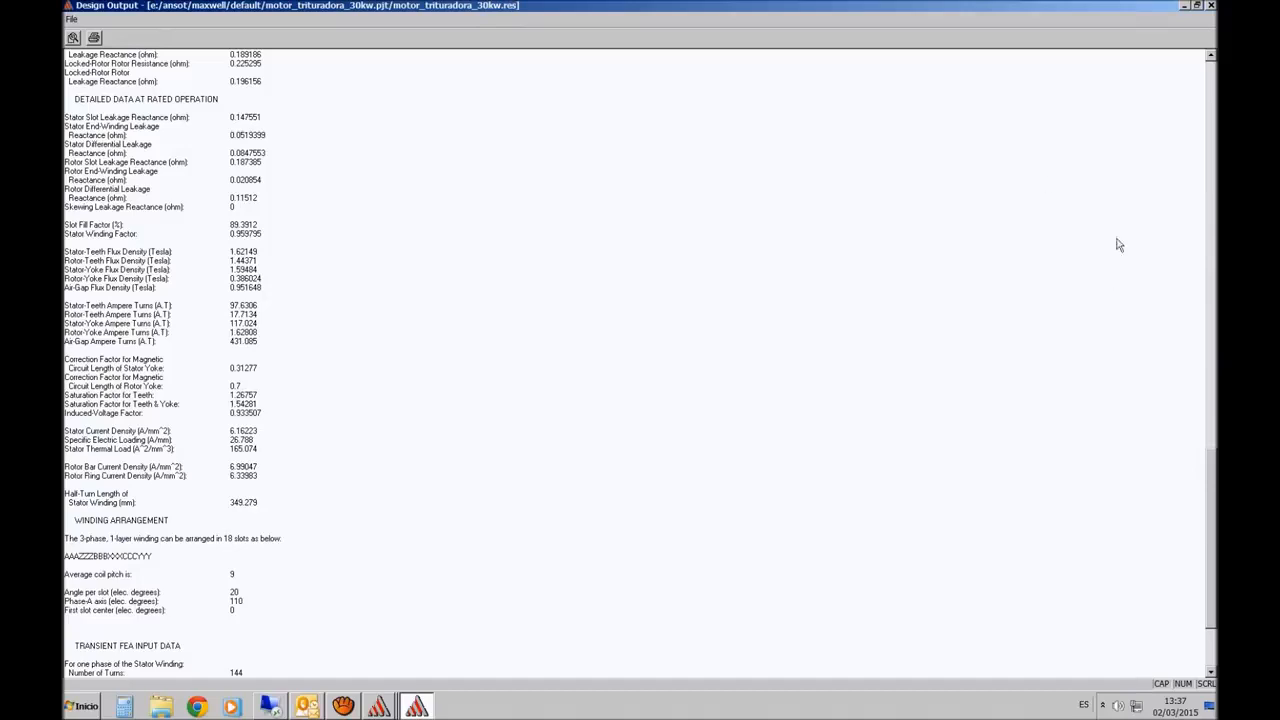
left_click_drag(1211, 500, 1213, 540)
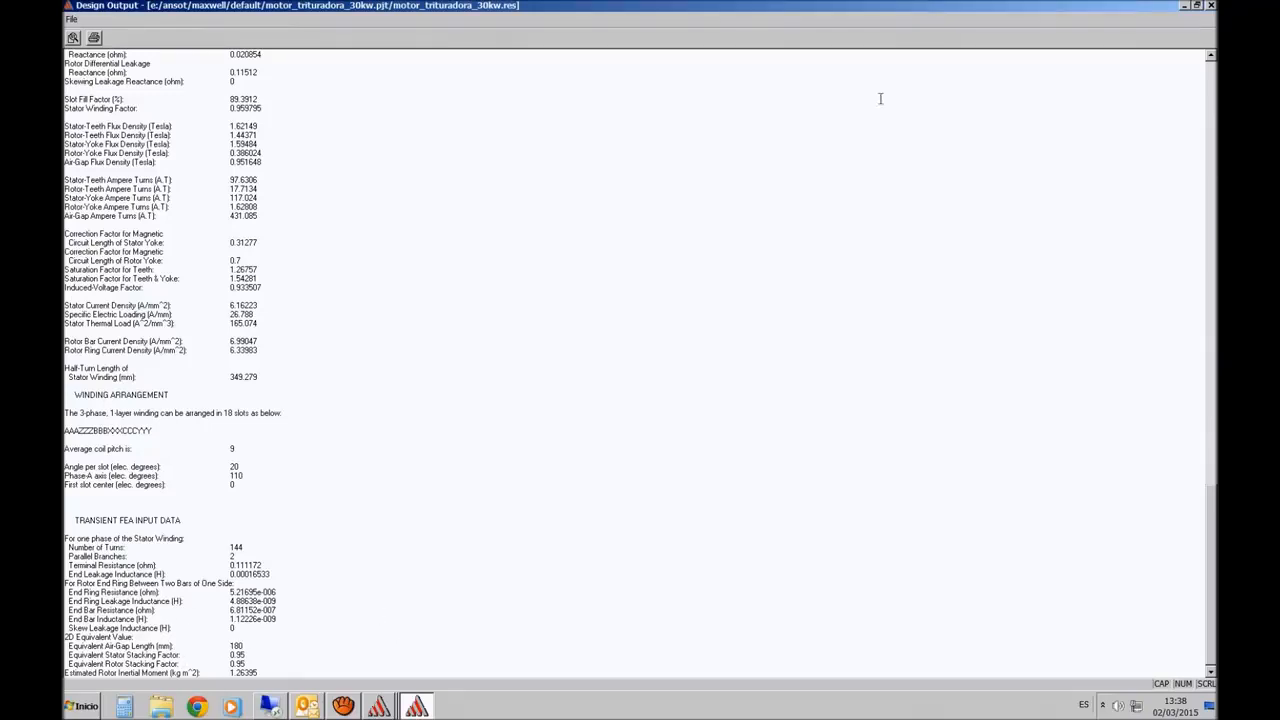
left_click(1210, 5)
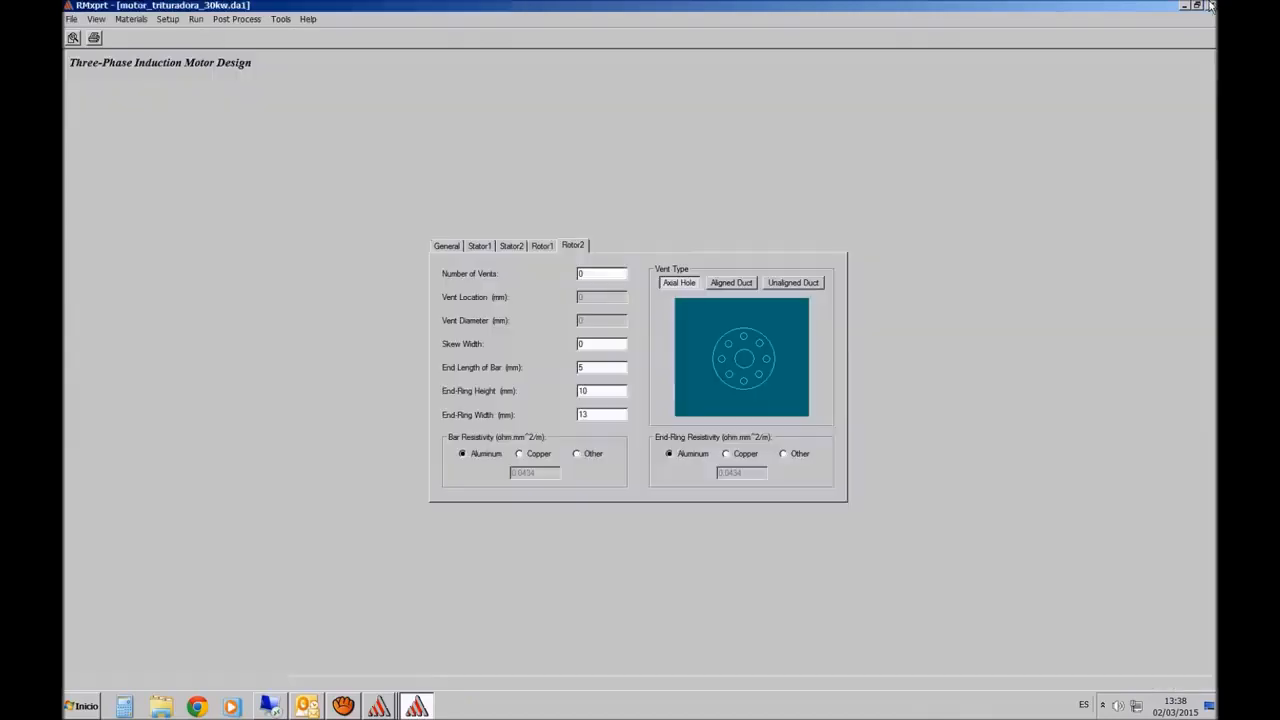
View the motor geometry in the 2D Modeler, then close the modeler
left_click(239, 21)
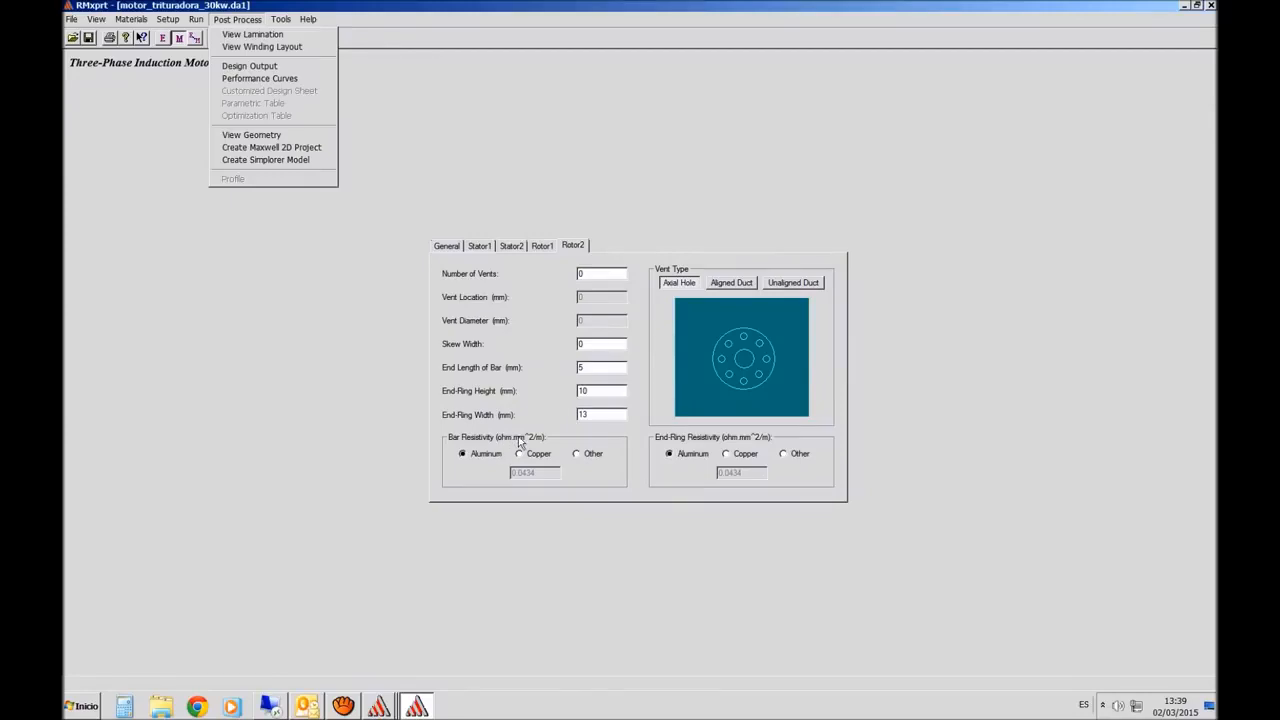
left_click(296, 136)
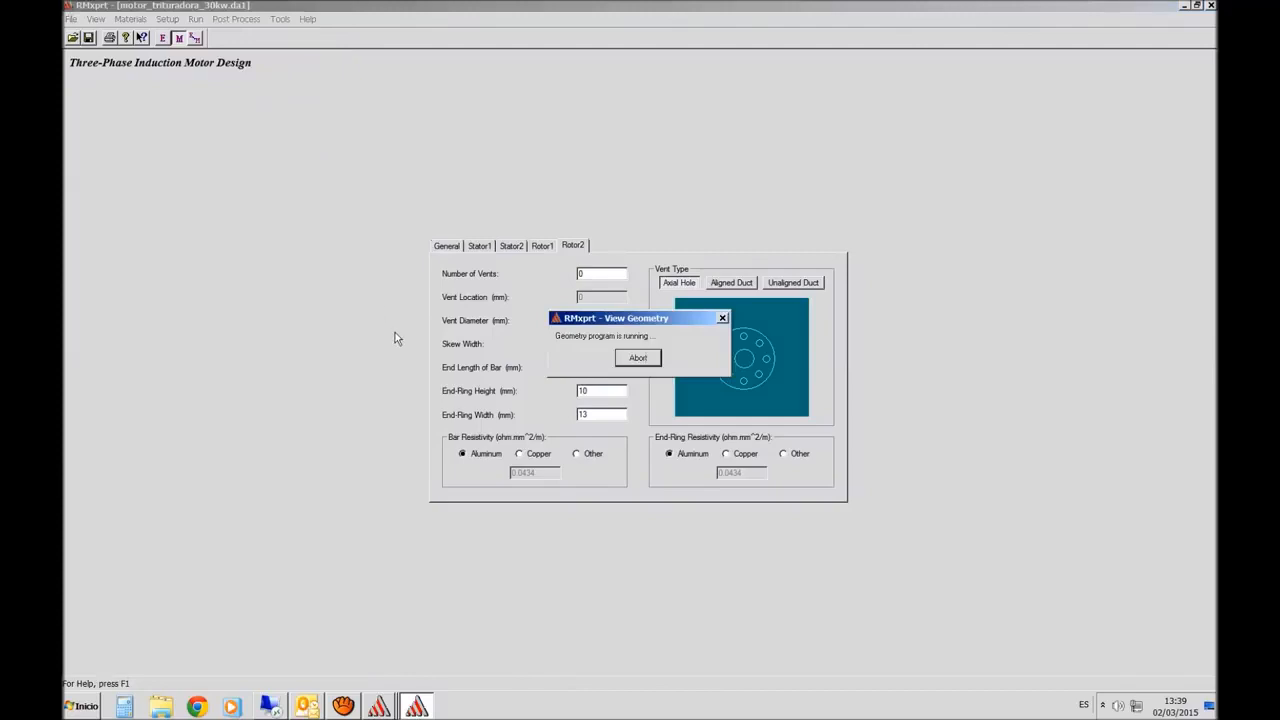
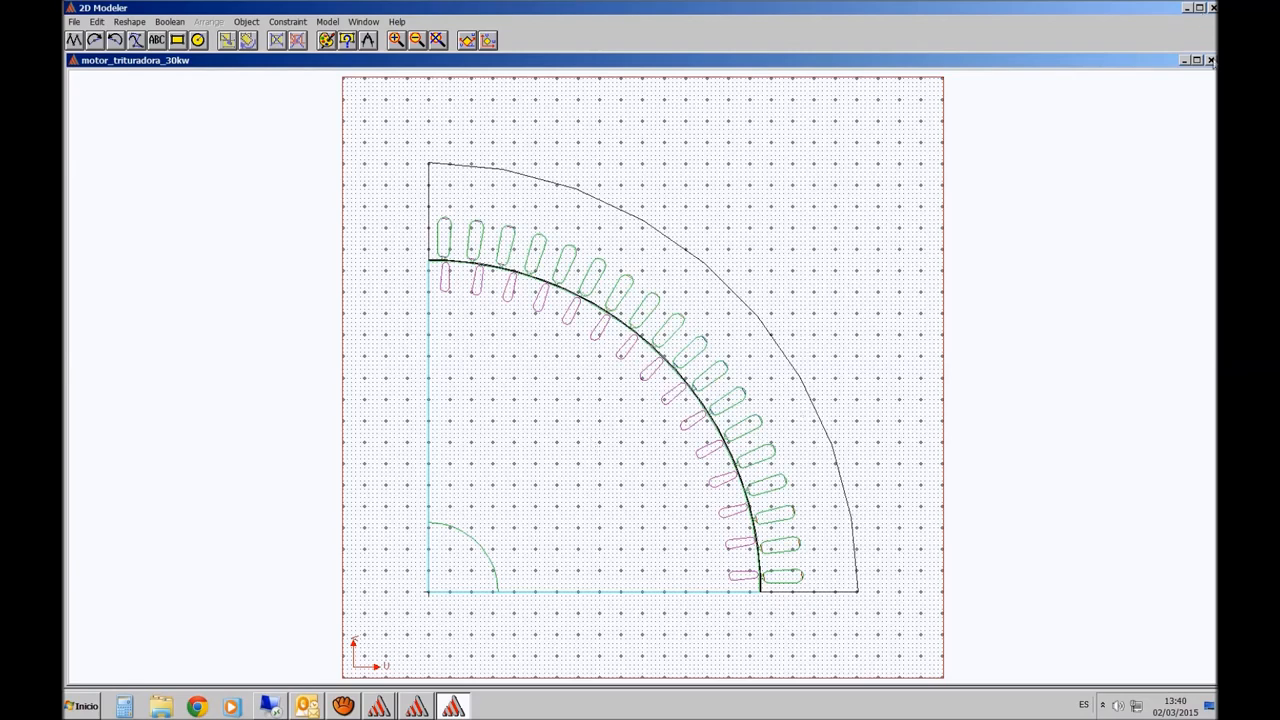
left_click(1212, 7)
Open the performance curves and plot the torque curve from n_torq.dat
left_click(240, 19)
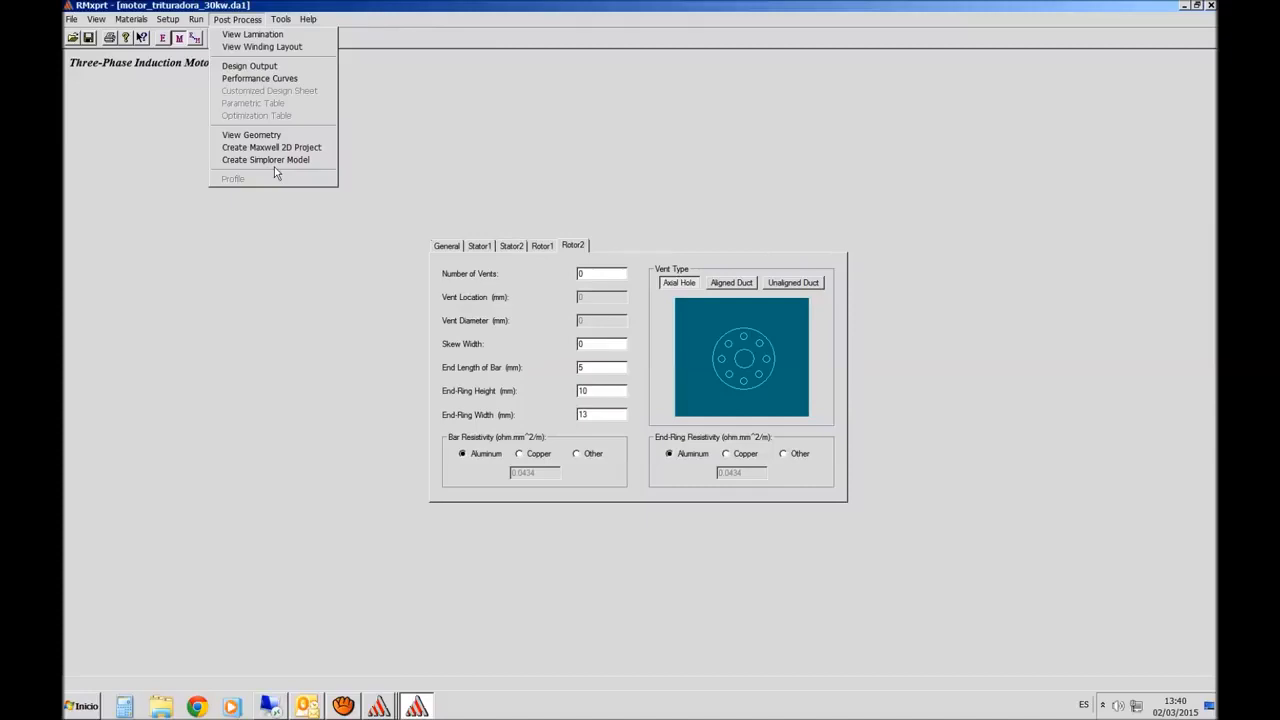
left_click(272, 81)
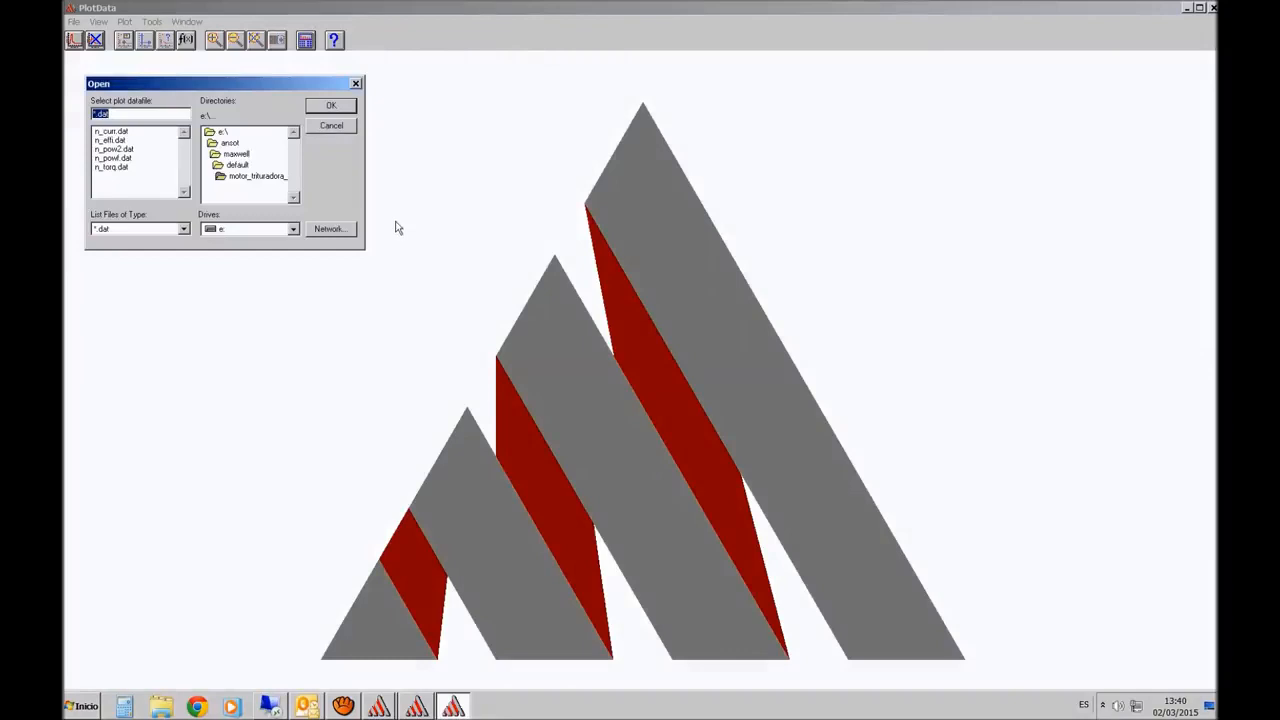
left_click_drag(226, 88, 567, 197)
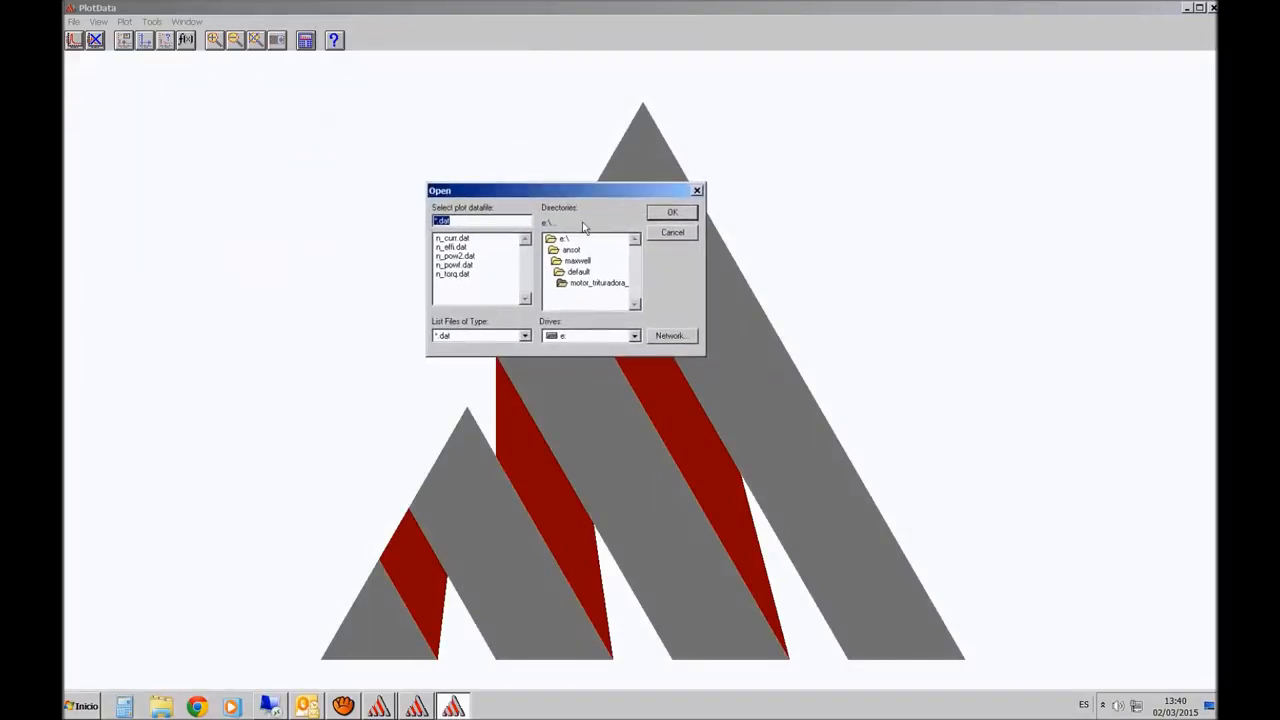
left_click(458, 274)
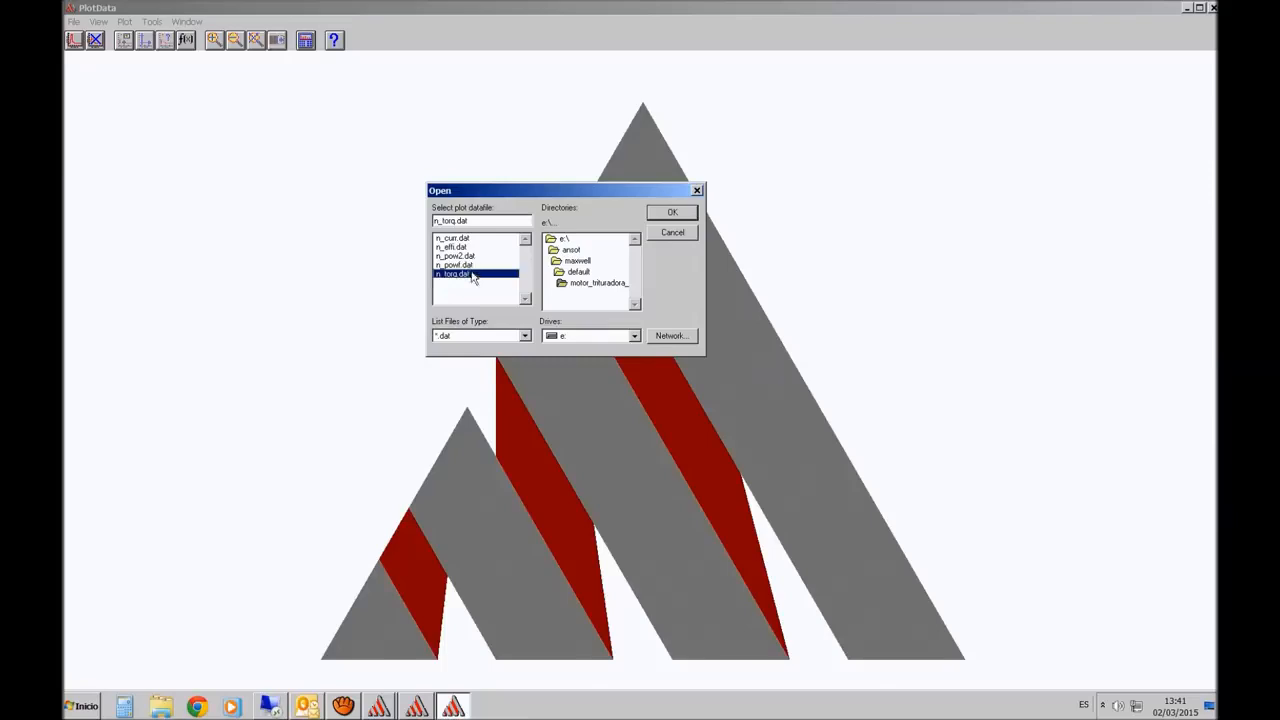
double_click(469, 275)
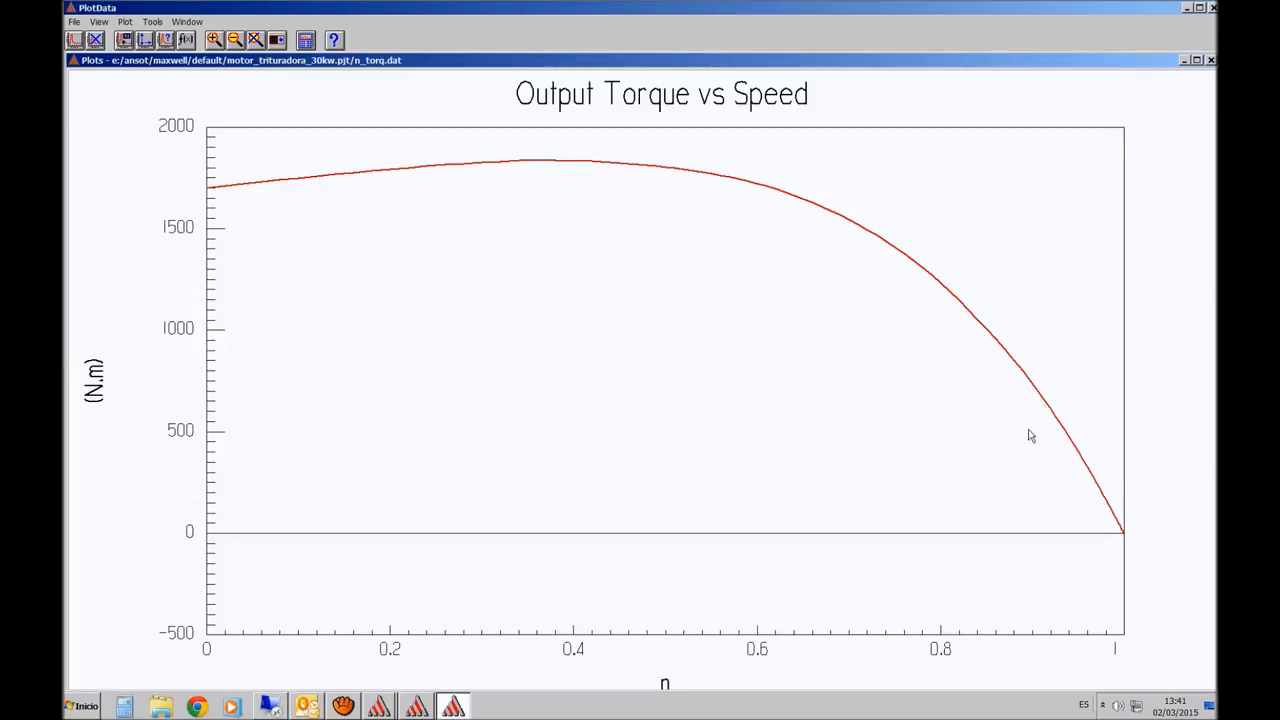
Place coordinate marker 1 at about n = 0.79 and marker 2 at n = 0.935 on the torque curve, then finish the coordinate reading
left_click(124, 40)
left_click_drag(137, 80, 555, 325)
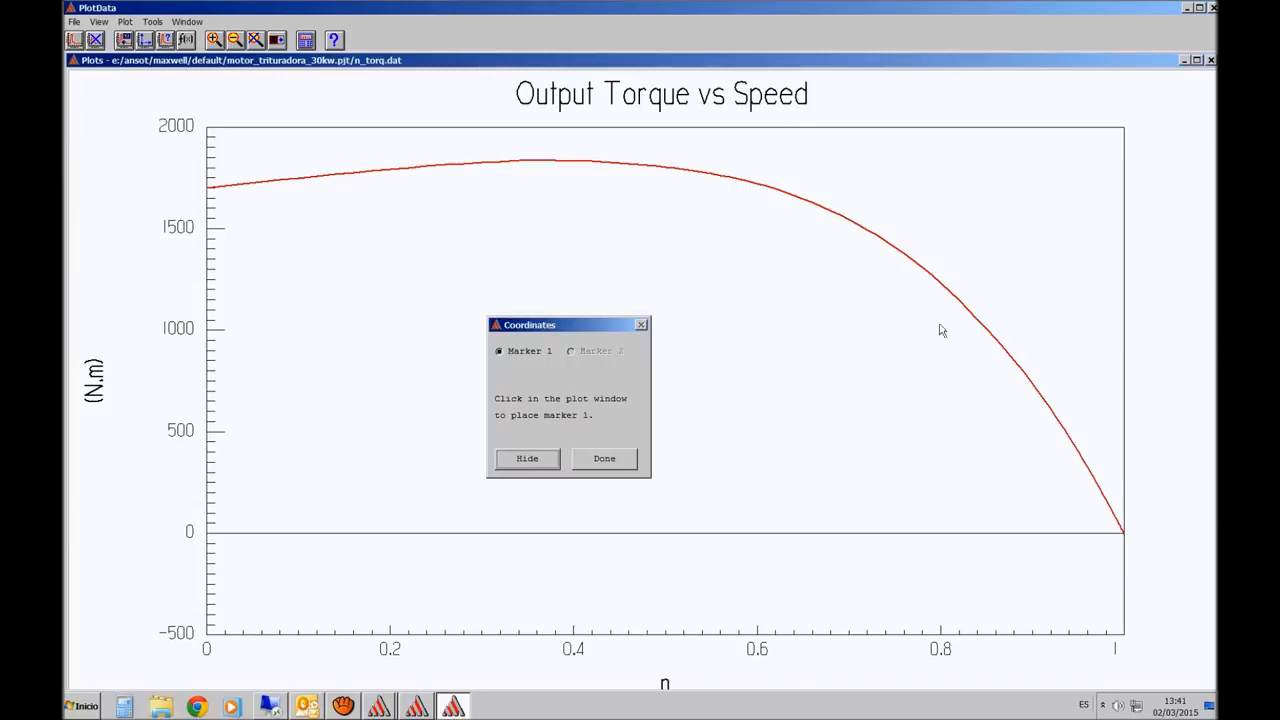
left_click(929, 276)
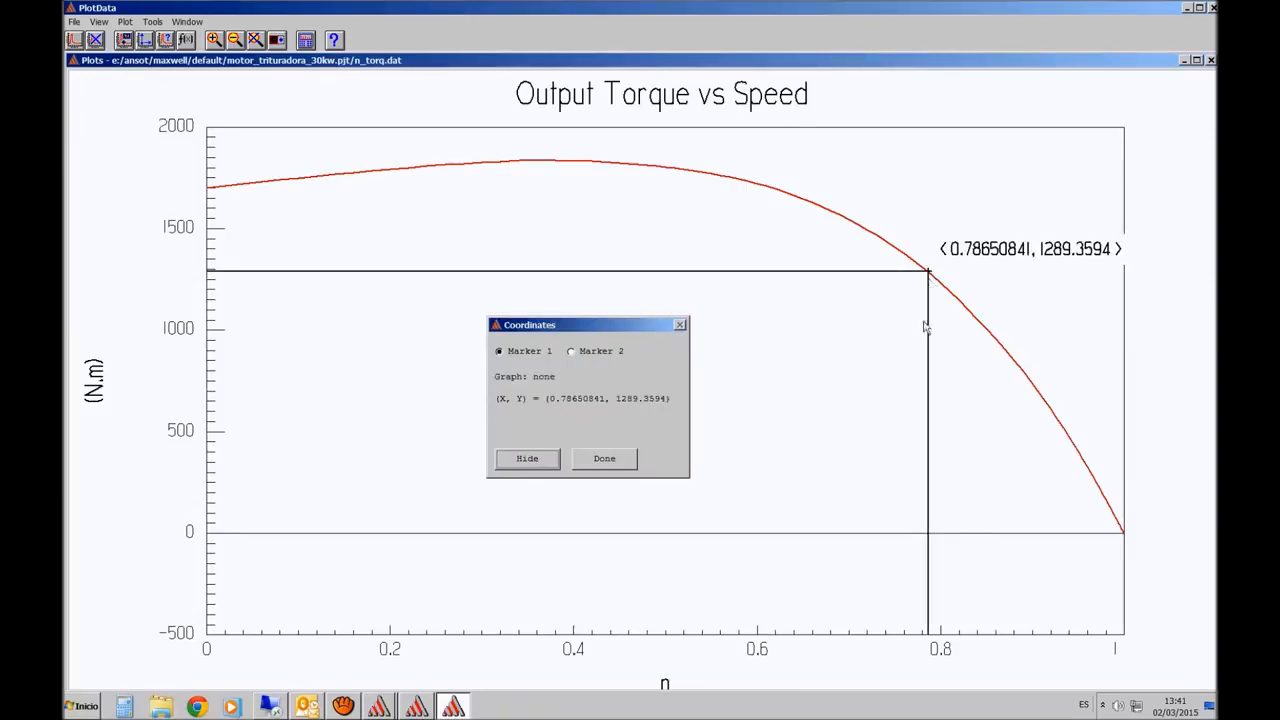
left_click(929, 277)
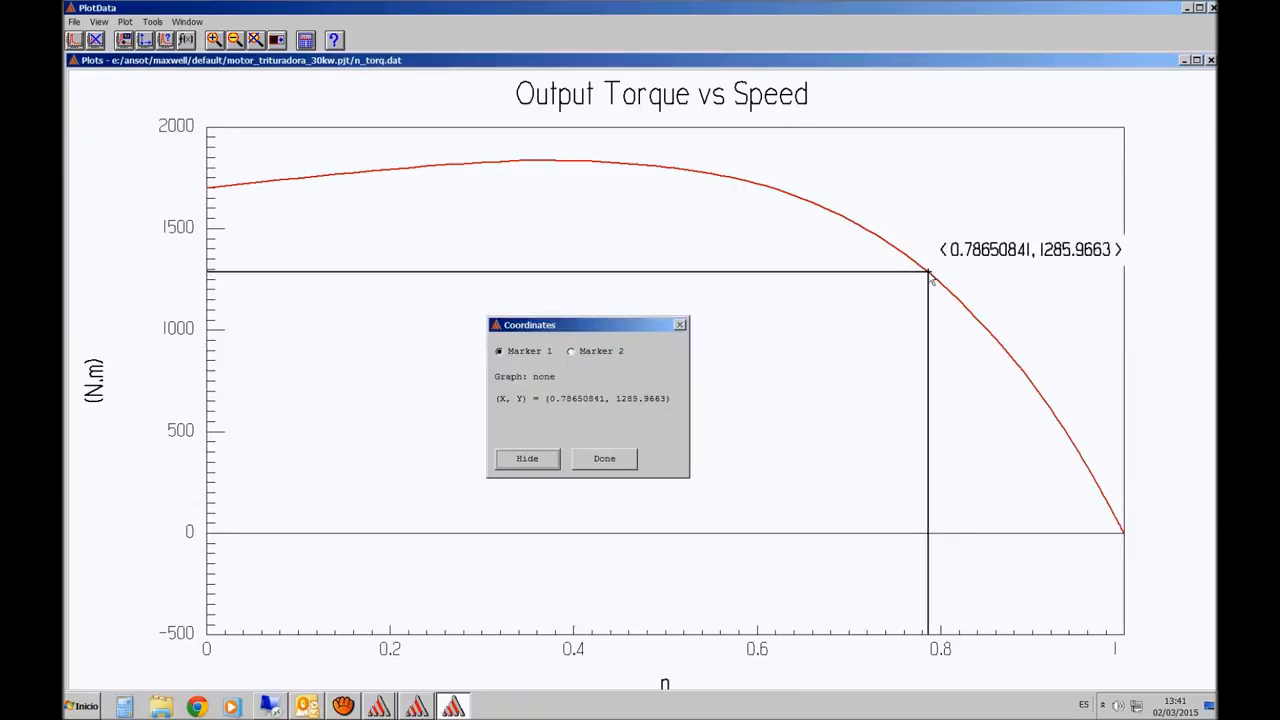
left_click(578, 351)
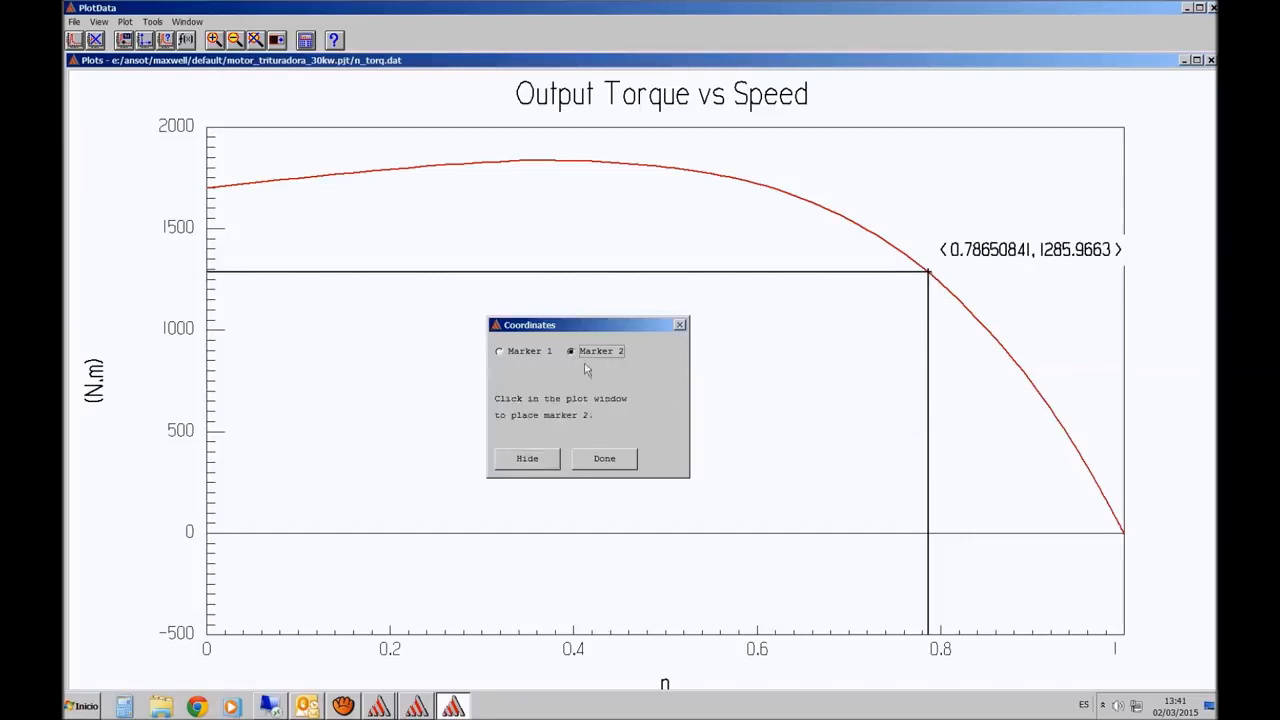
left_click(1066, 436)
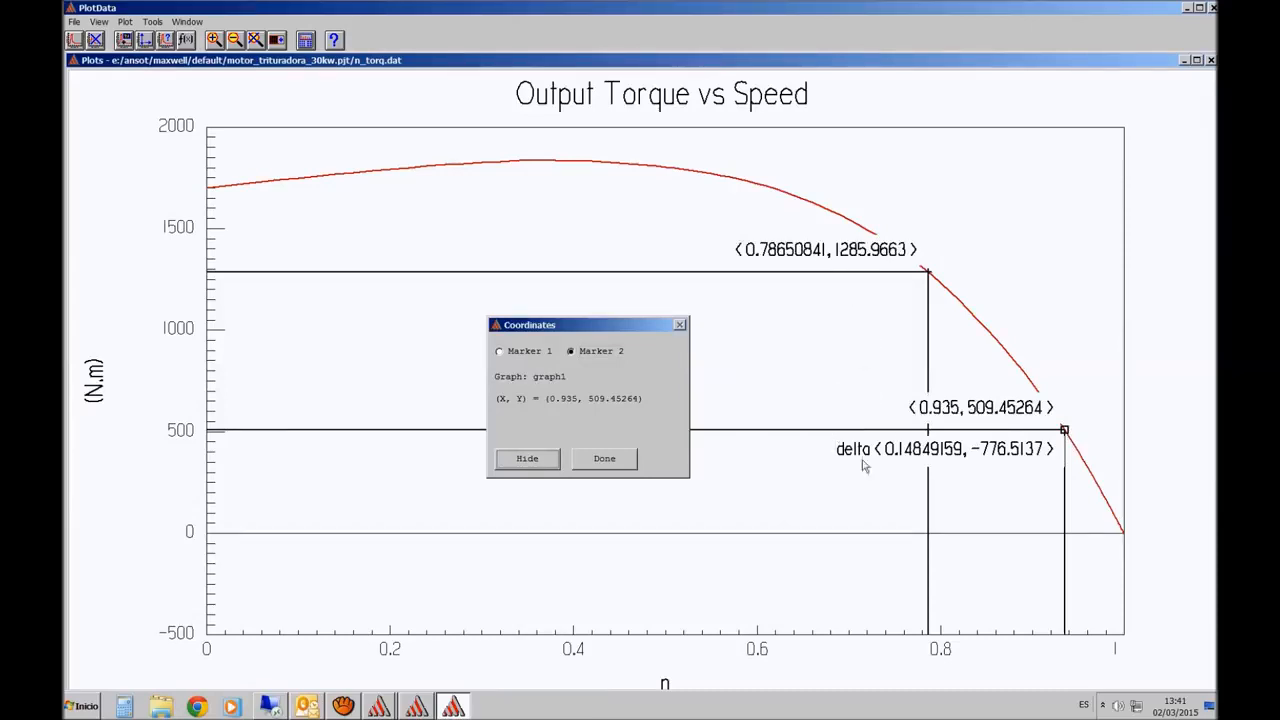
left_click(621, 462)
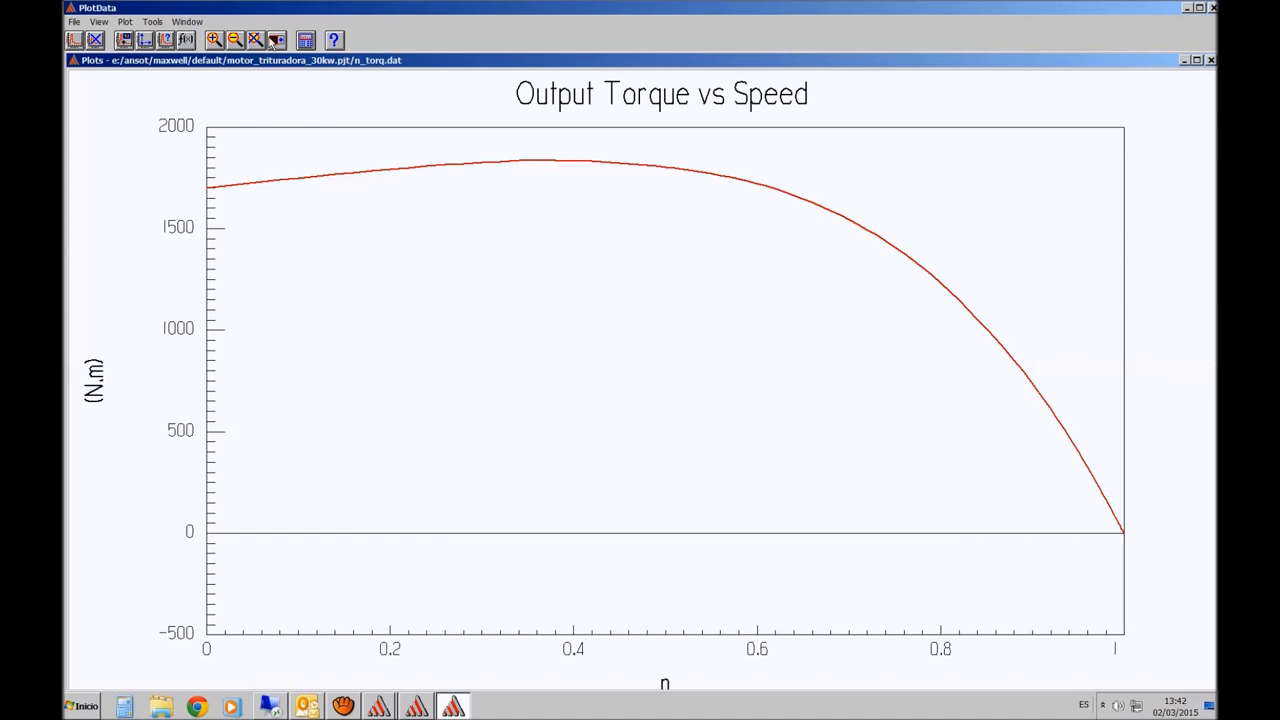
Open the signal calculator for the torque curve and move its window higher over the plot
left_click(305, 40)
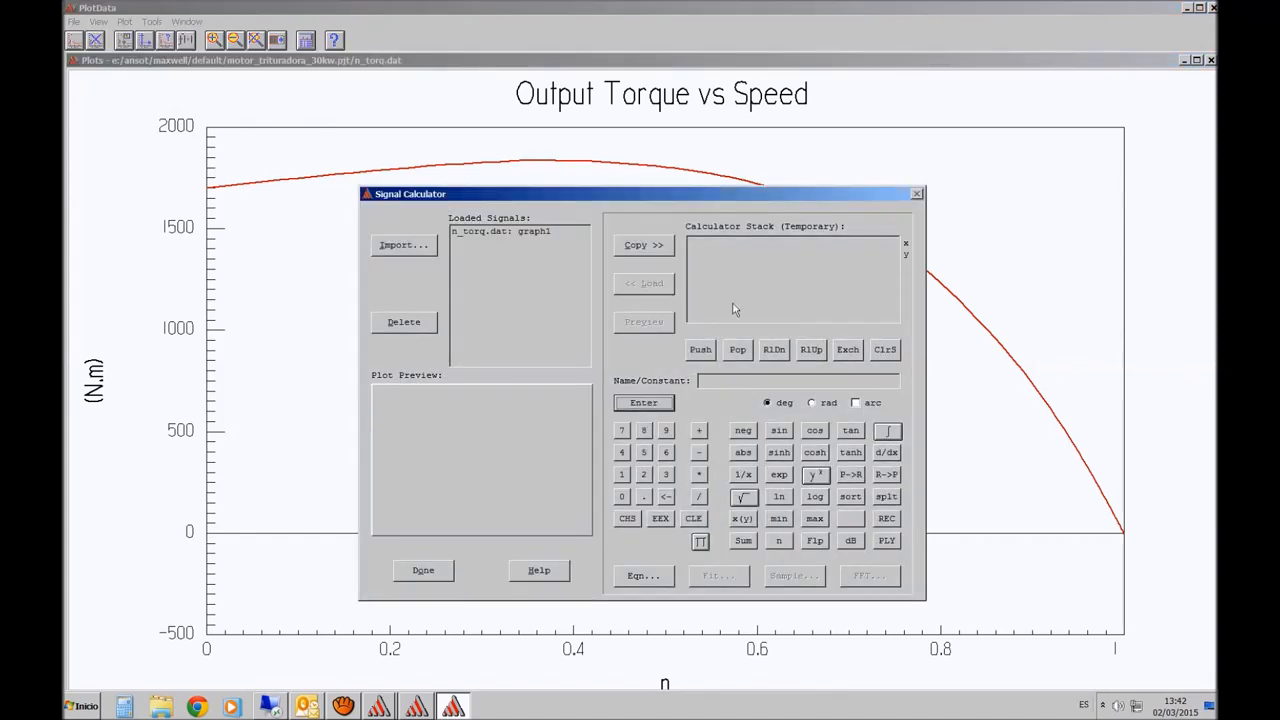
mouse_move(681, 194)
left_mouse_down()
mouse_move(657, 210)
mouse_move(694, 232)
mouse_move(668, 142)
left_mouse_up()
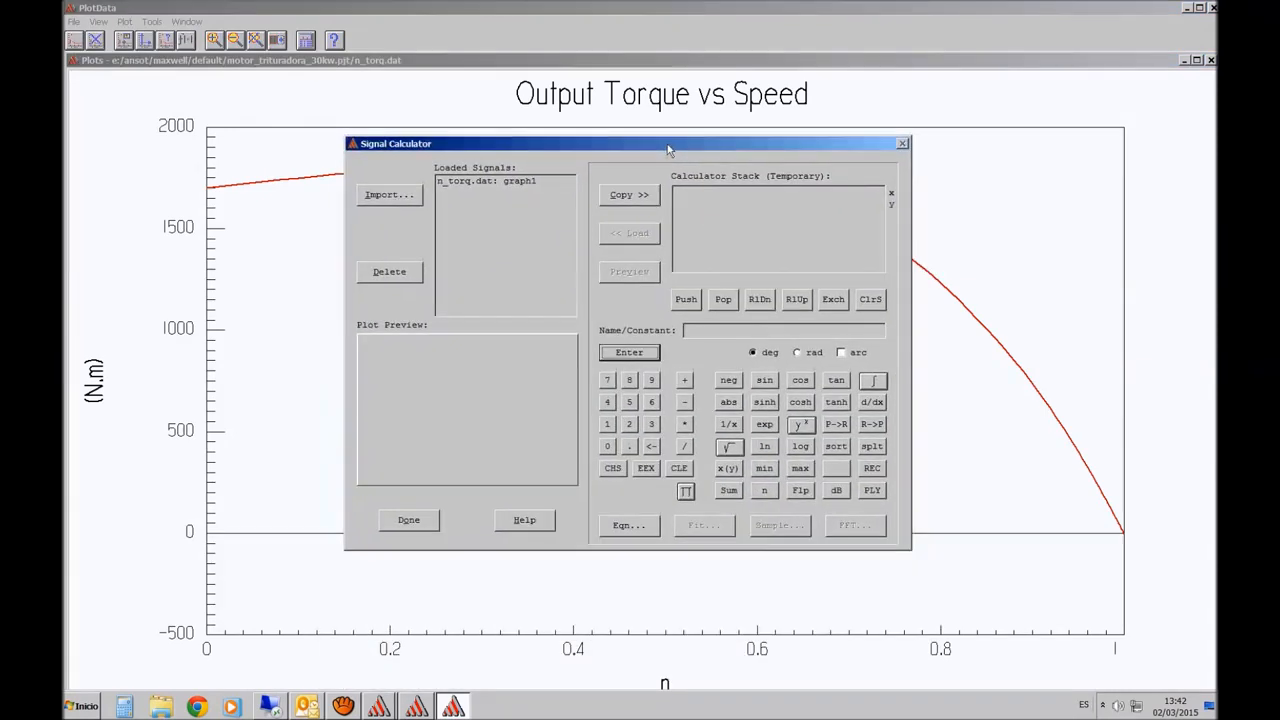